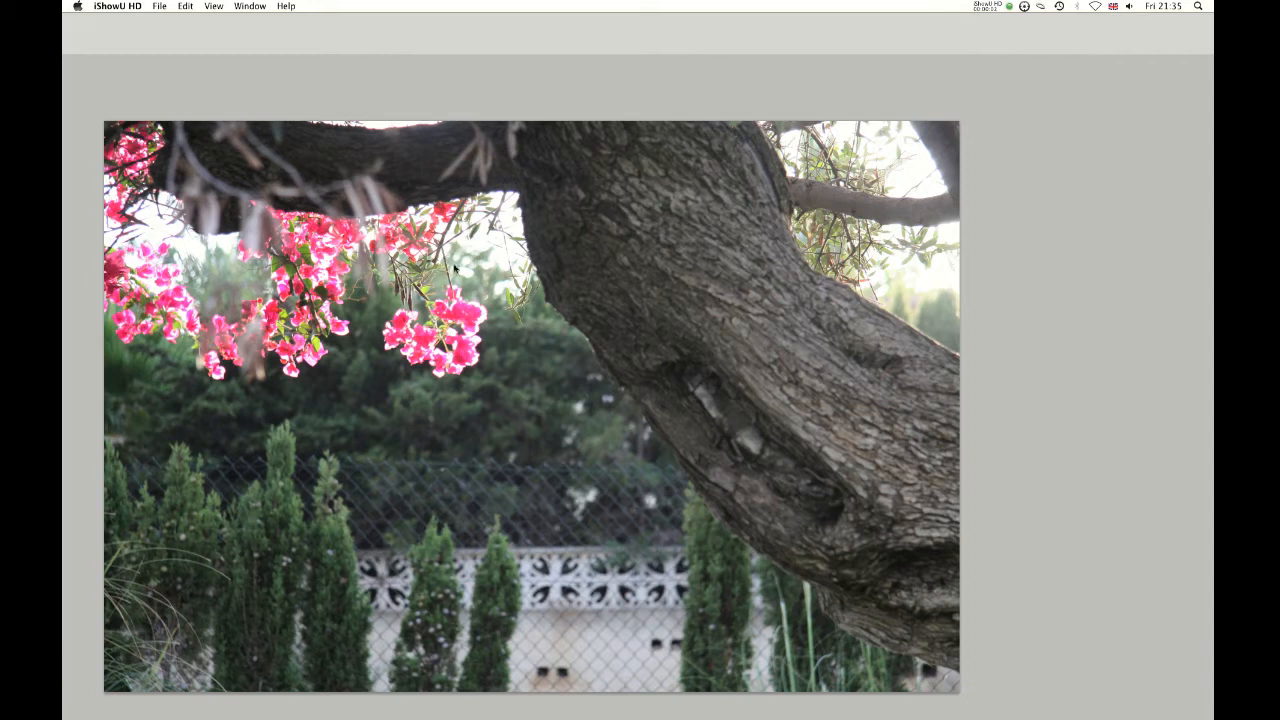
Step: Show the Actions panel and list the actions inside the Default Actions set
{"action": "left_click_drag", "start_coordinate": [460, 266], "coordinate": [460, 250]}
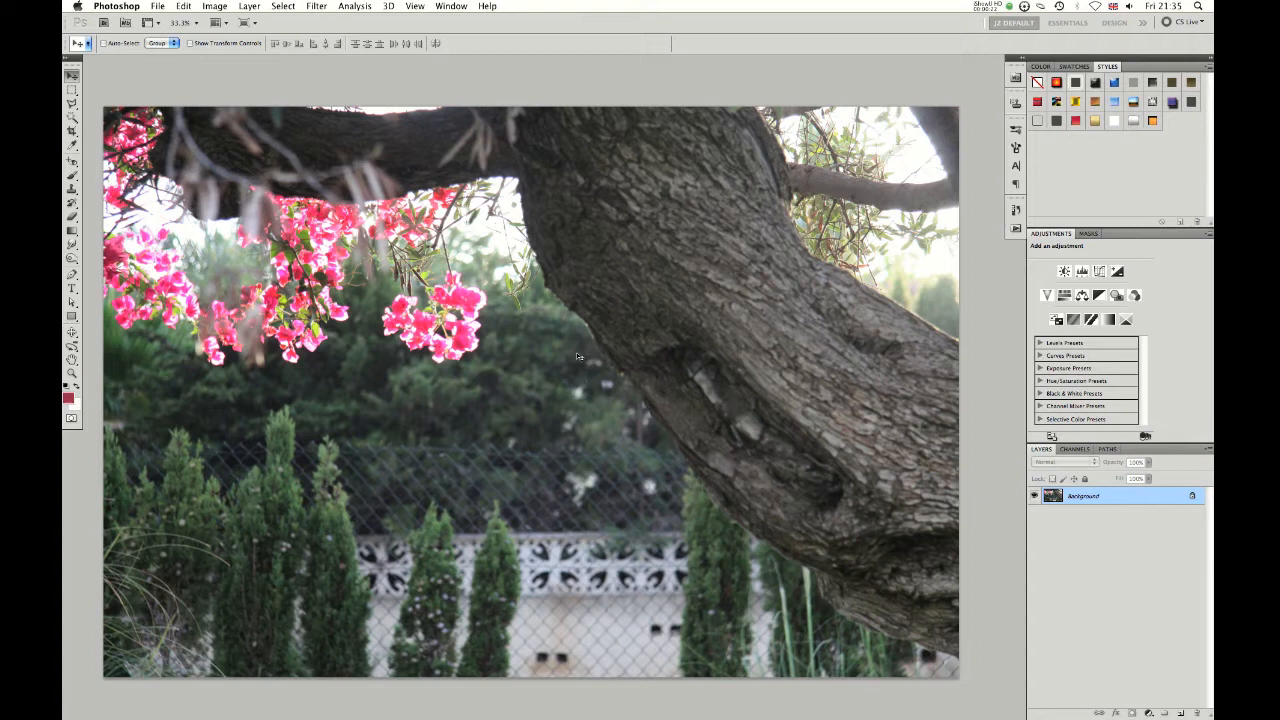
{"action": "left_click_drag", "start_coordinate": [556, 332], "coordinate": [556, 320]}
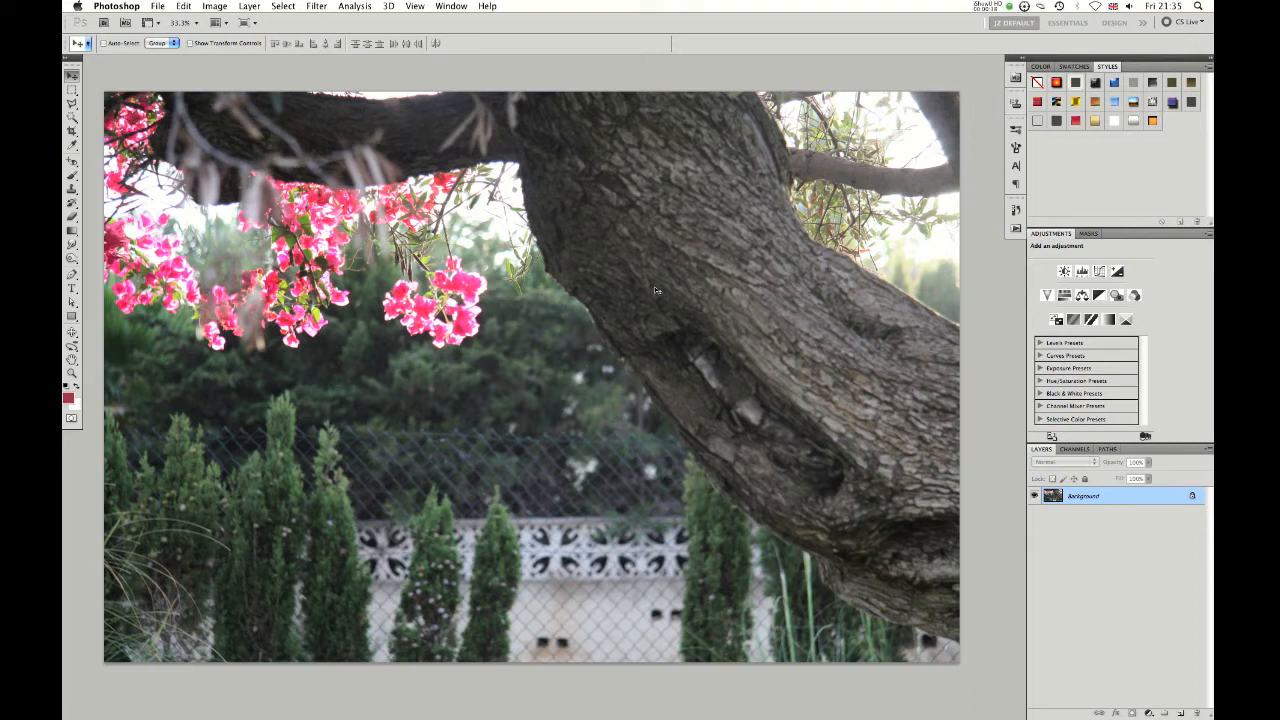
{"action": "left_click", "coordinate": [451, 6]}
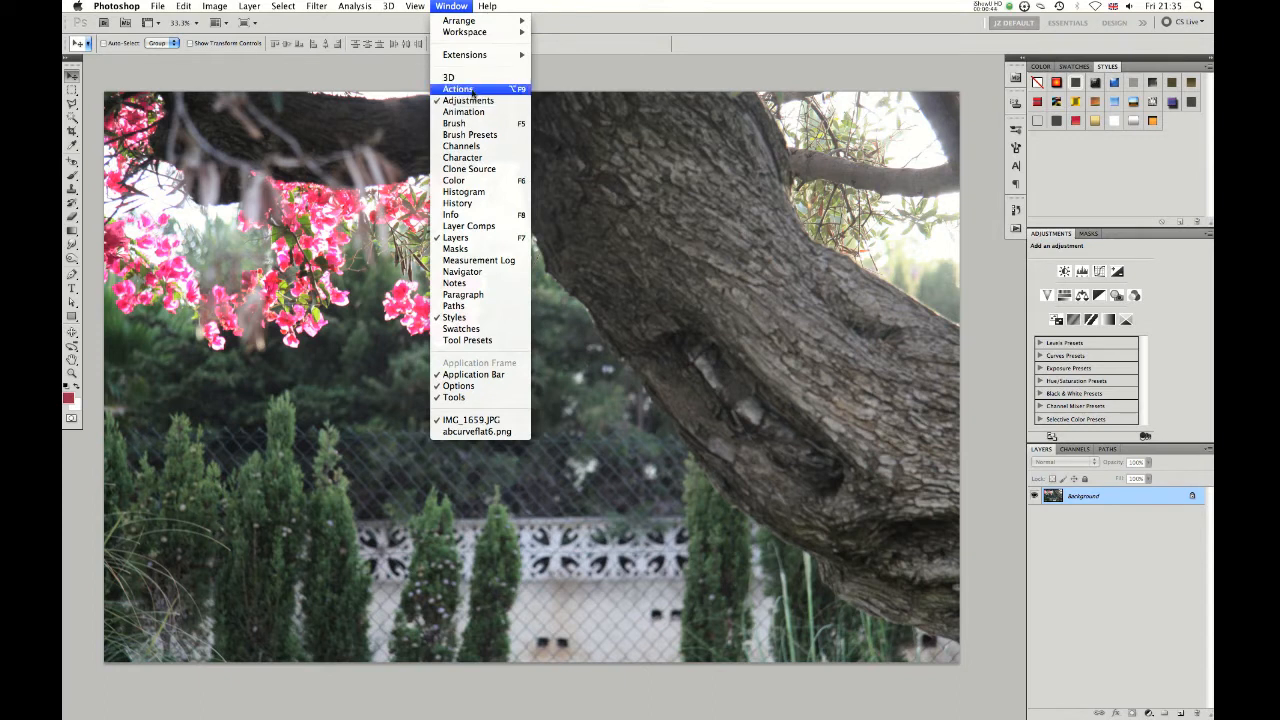
{"action": "left_click", "coordinate": [474, 93]}
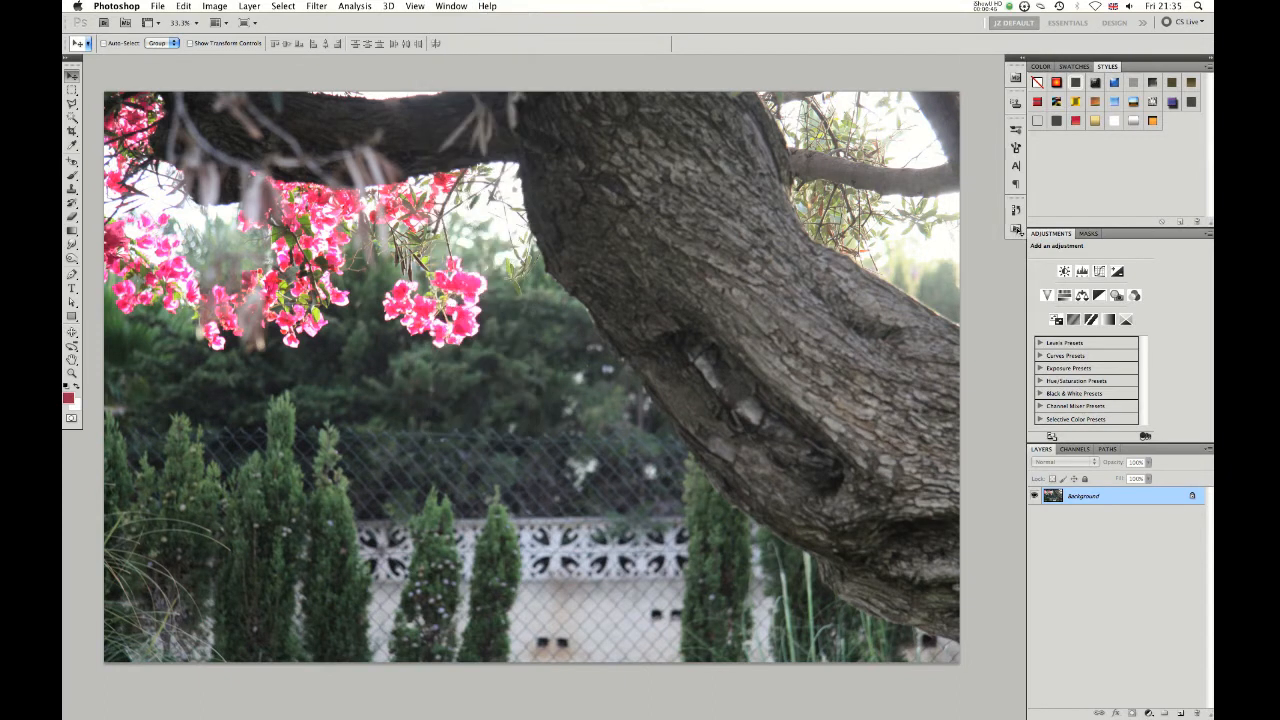
{"action": "left_click", "coordinate": [1015, 229]}
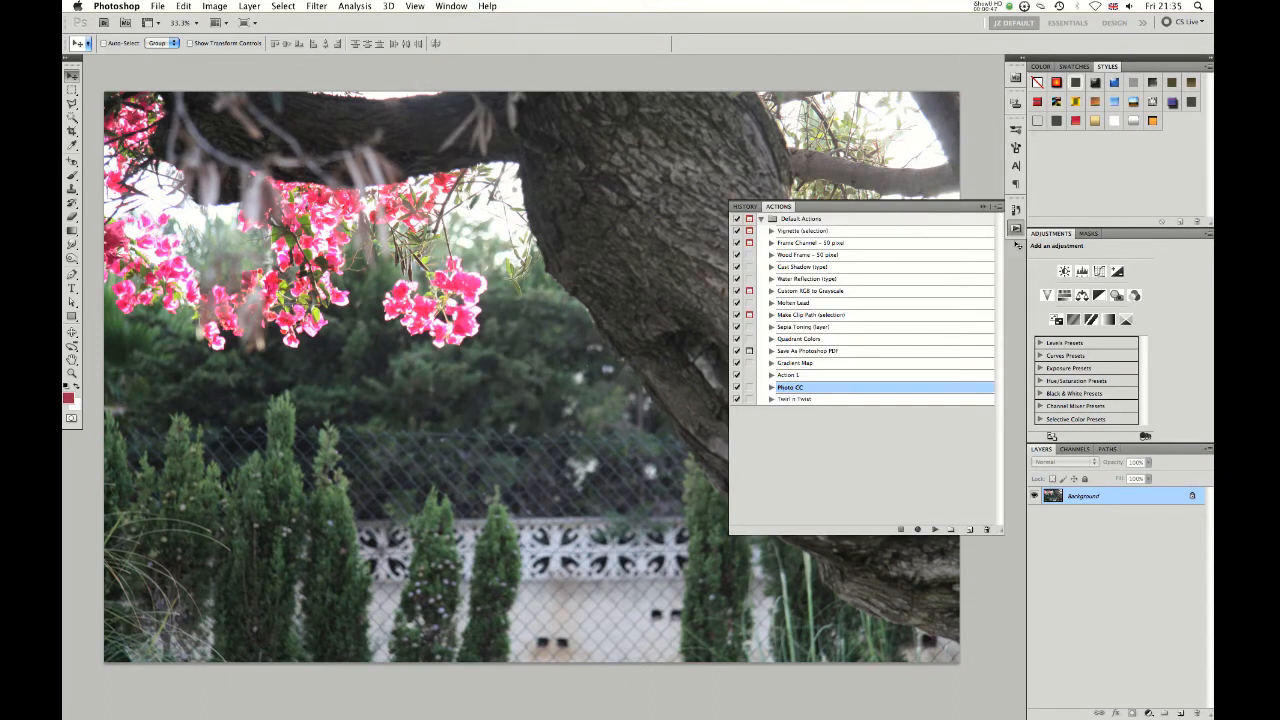
{"action": "left_click", "coordinate": [760, 220]}
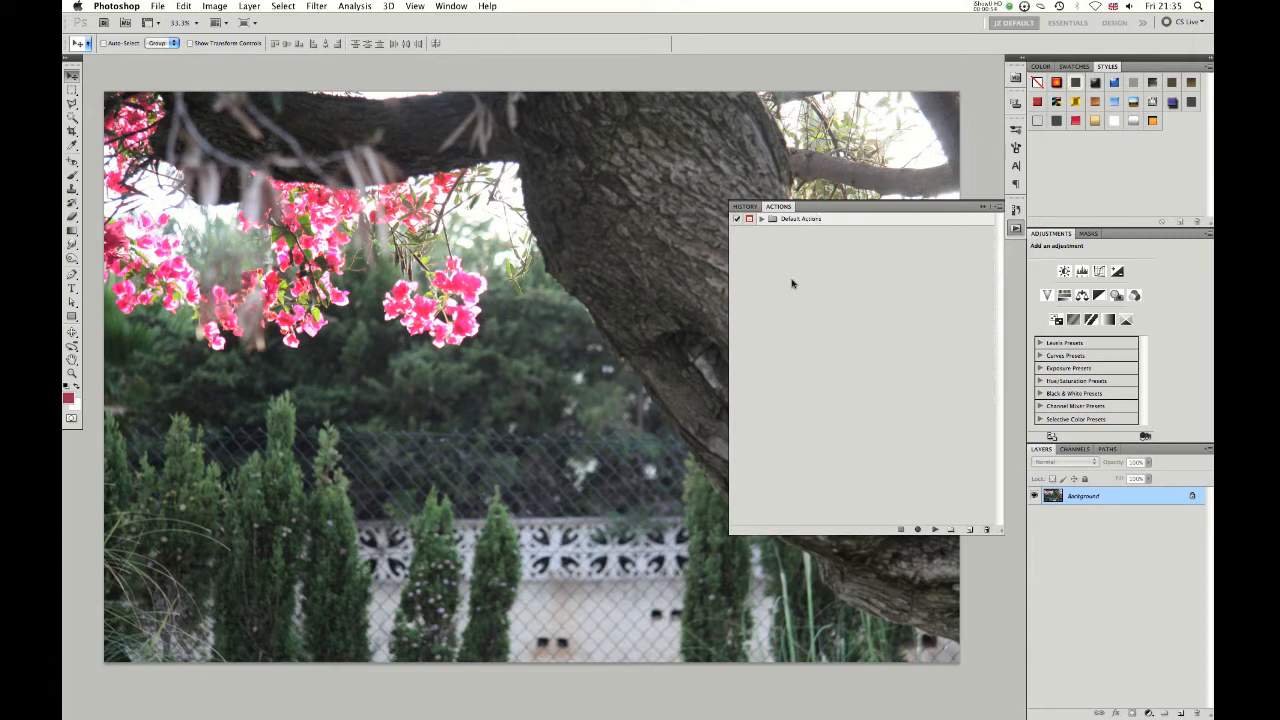
{"action": "left_click", "coordinate": [760, 219]}
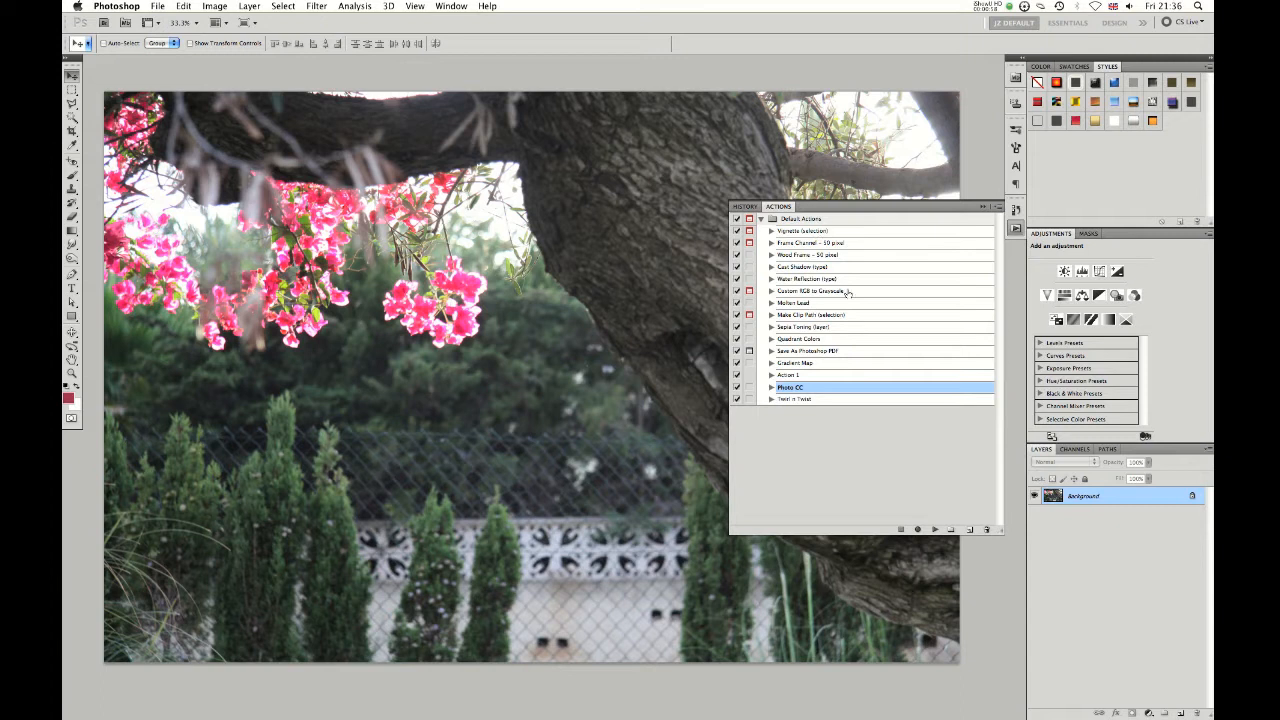
Step: Play the Vignette (selection) action on the photo, continuing past the Feather command, and undo its results
{"action": "left_click", "coordinate": [794, 232]}
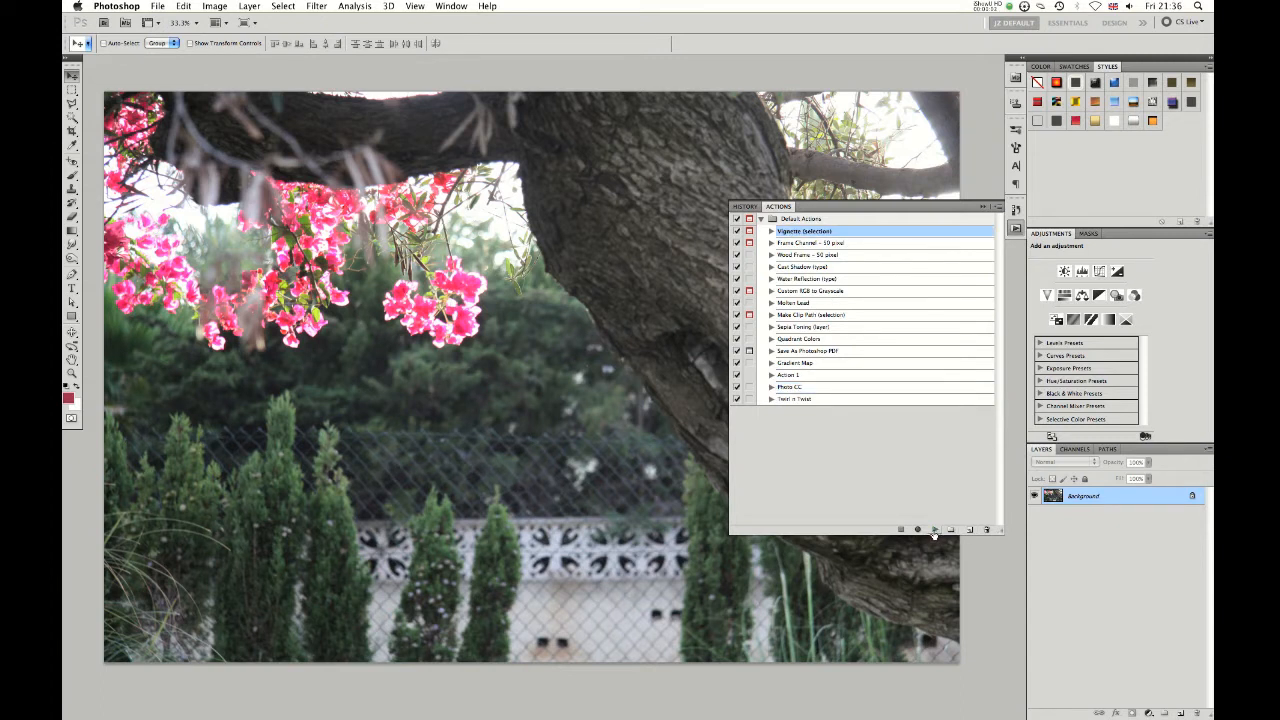
{"action": "left_click", "coordinate": [934, 530]}
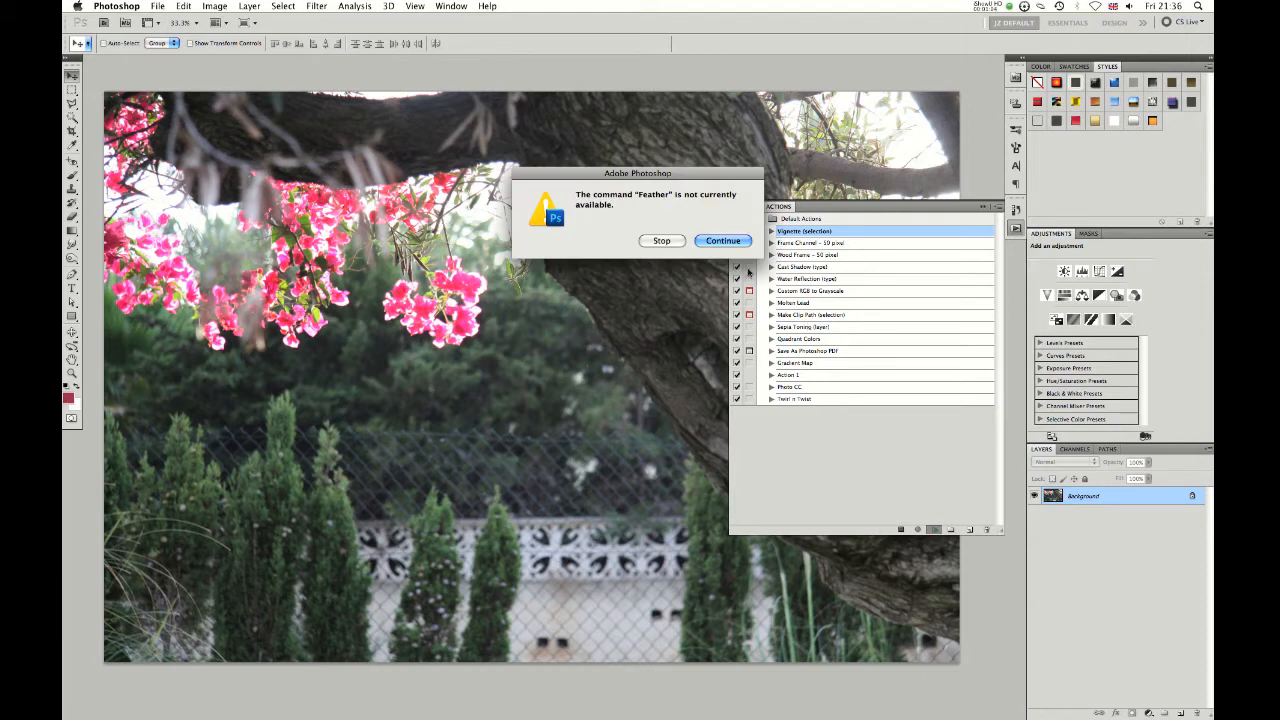
{"action": "left_click", "coordinate": [722, 241]}
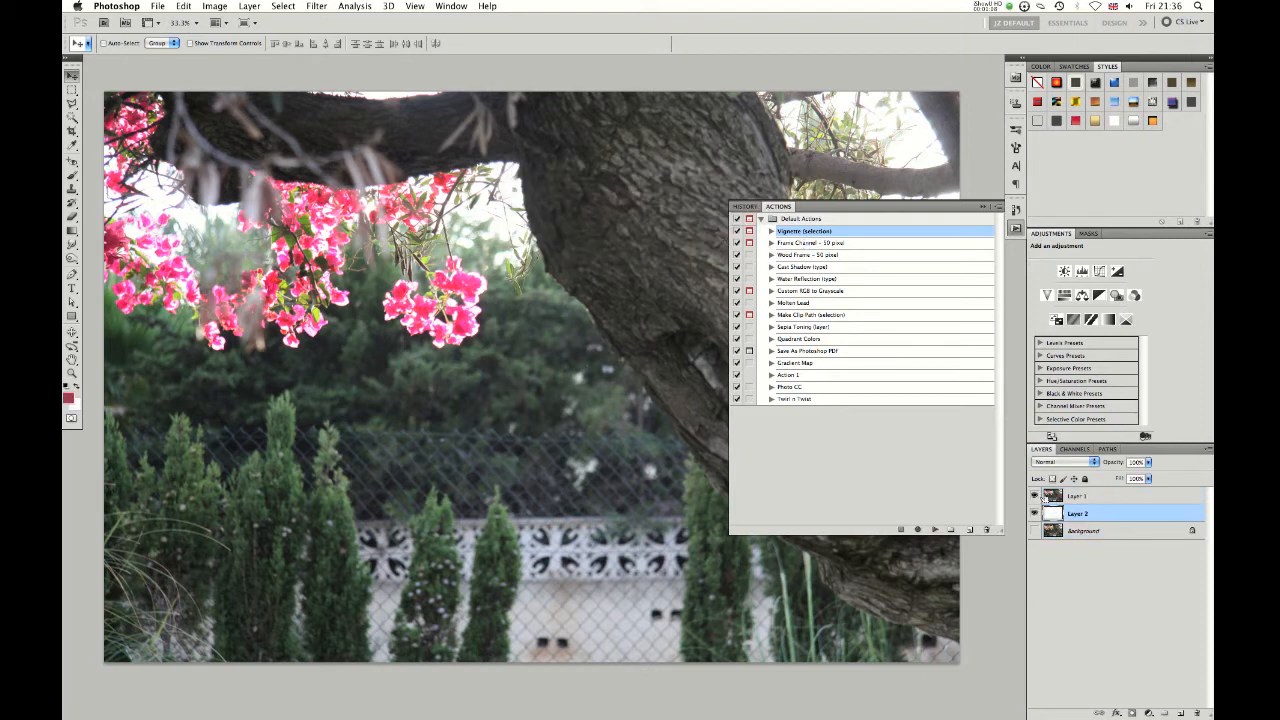
{"action": "key", "text": "alt+super+z"}
{"action": "key", "text": "alt+super+z"}
{"action": "key", "text": "alt+super+z"}
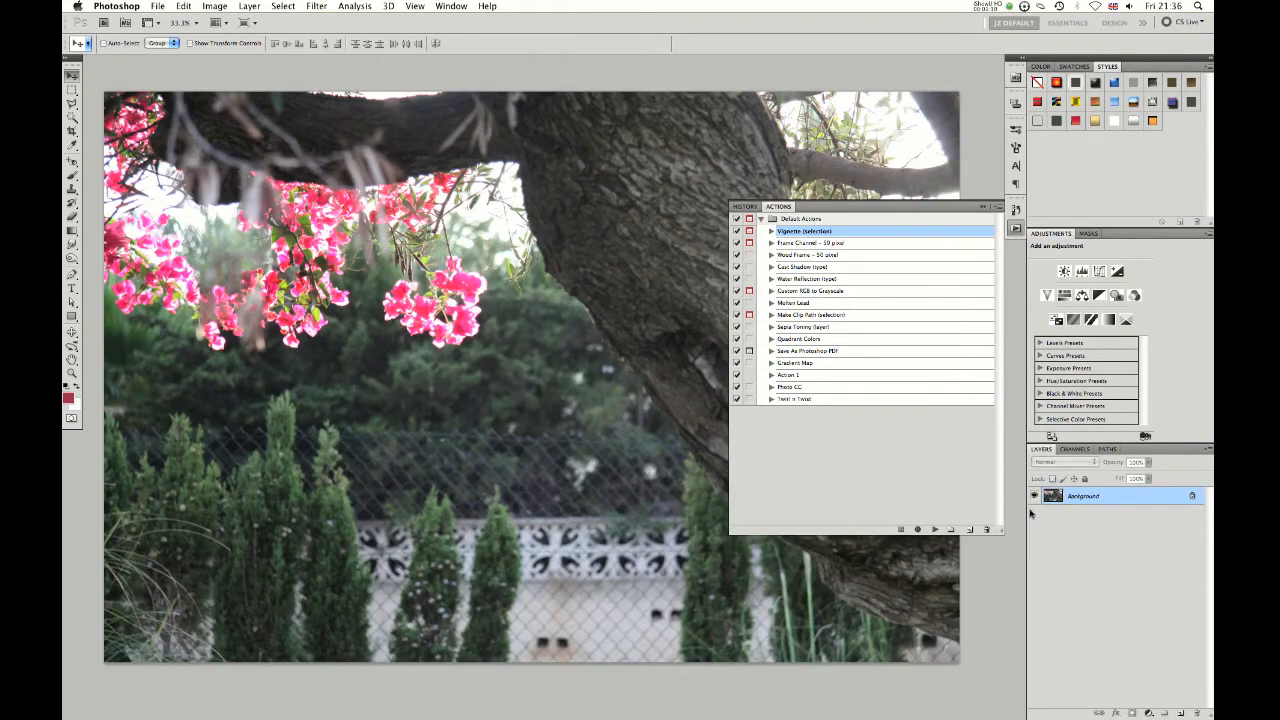
Step: Play the Wood Frame - 50 pixel action on the photo, continuing past the minimum image size notice
{"action": "left_click", "coordinate": [799, 259]}
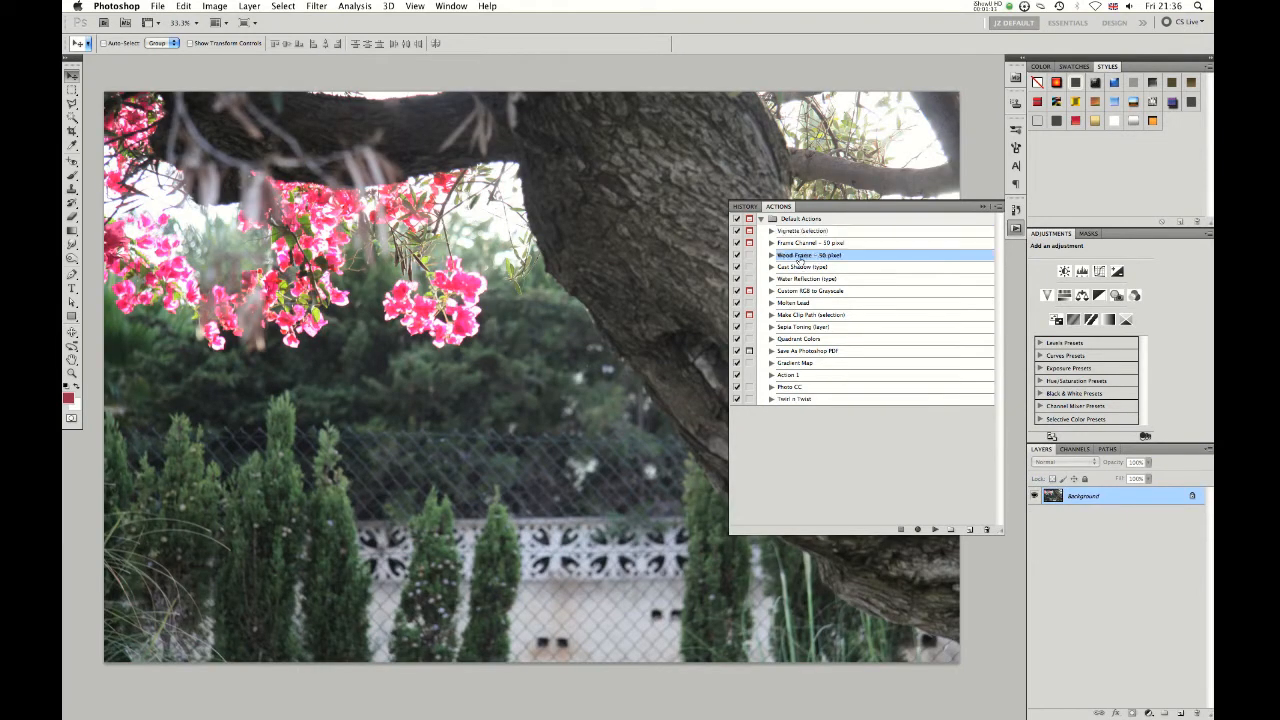
{"action": "left_click", "coordinate": [934, 529]}
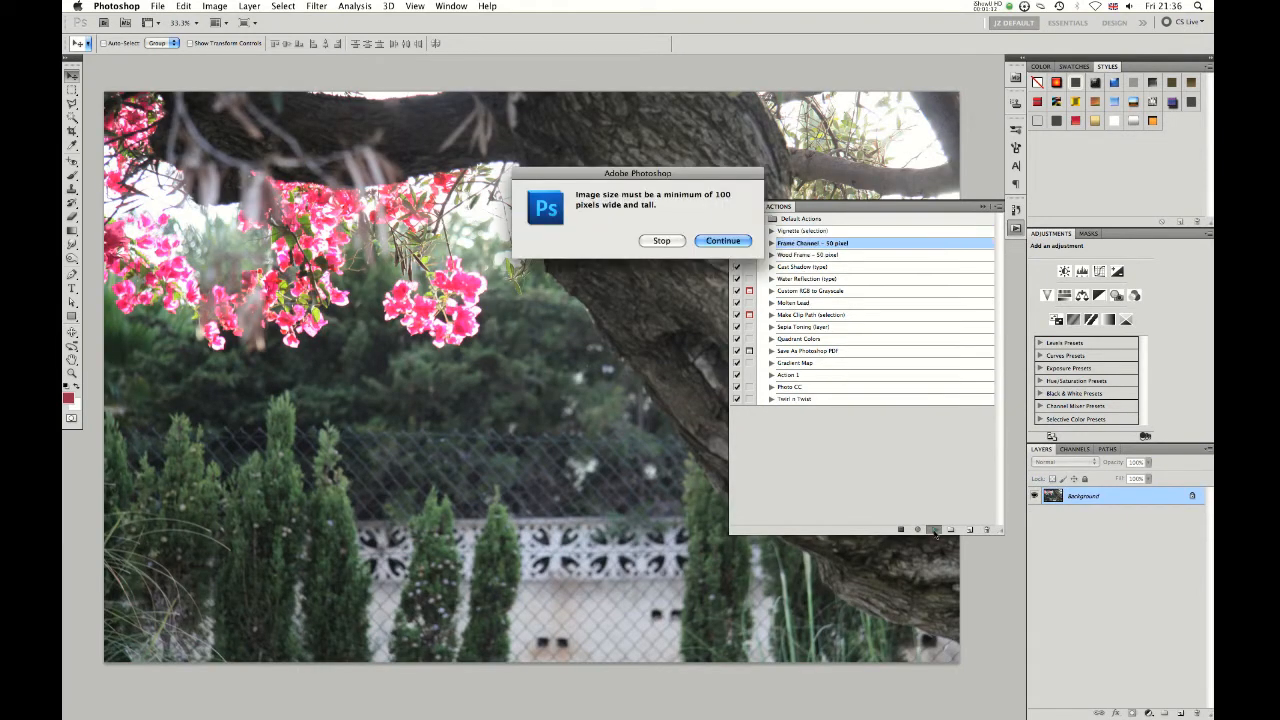
{"action": "left_click", "coordinate": [722, 241]}
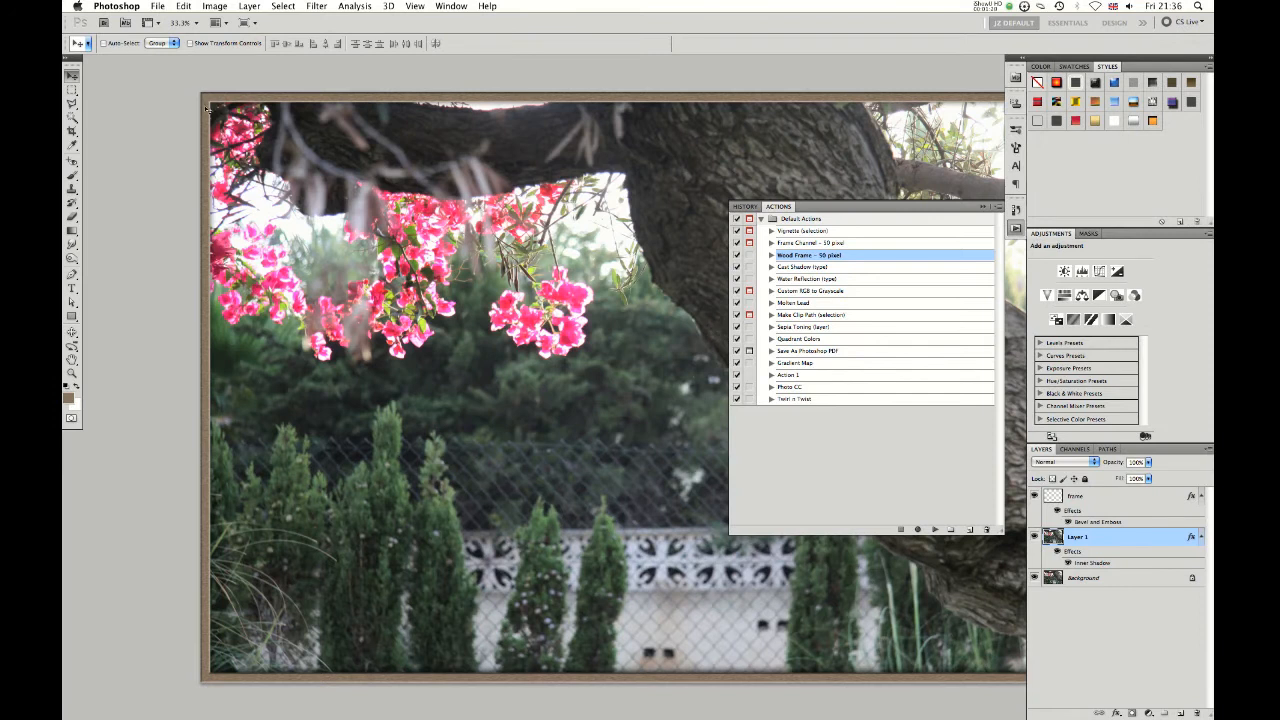
{"action": "scroll", "coordinate": [375, 226], "scroll_direction": "right", "scroll_amount": 5}
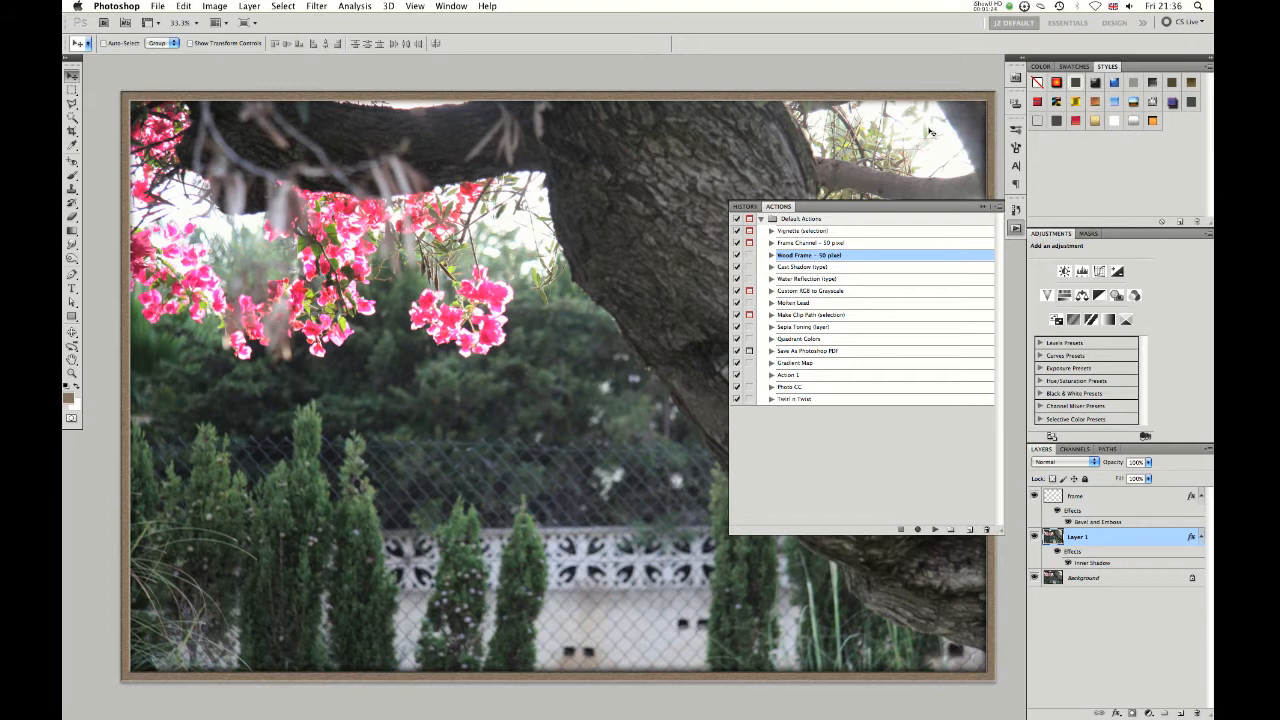
Step: Examine the recorded commands of the Wood Frame action, from Make layer through Motion Blur to the final Set Selection, and collapse the Actions panel
{"action": "left_click", "coordinate": [771, 257]}
{"action": "left_click", "coordinate": [771, 257]}
{"action": "left_click", "coordinate": [771, 257]}
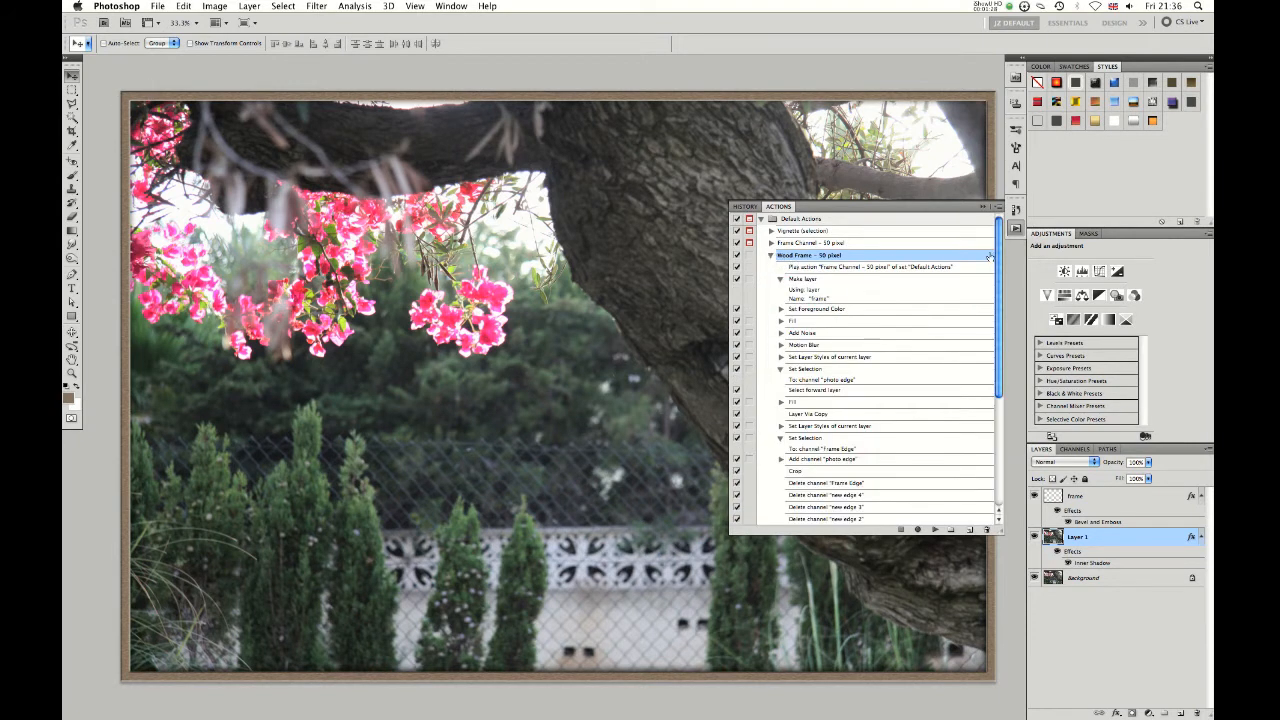
{"action": "scroll", "coordinate": [998, 257], "scroll_direction": "down", "scroll_amount": 1}
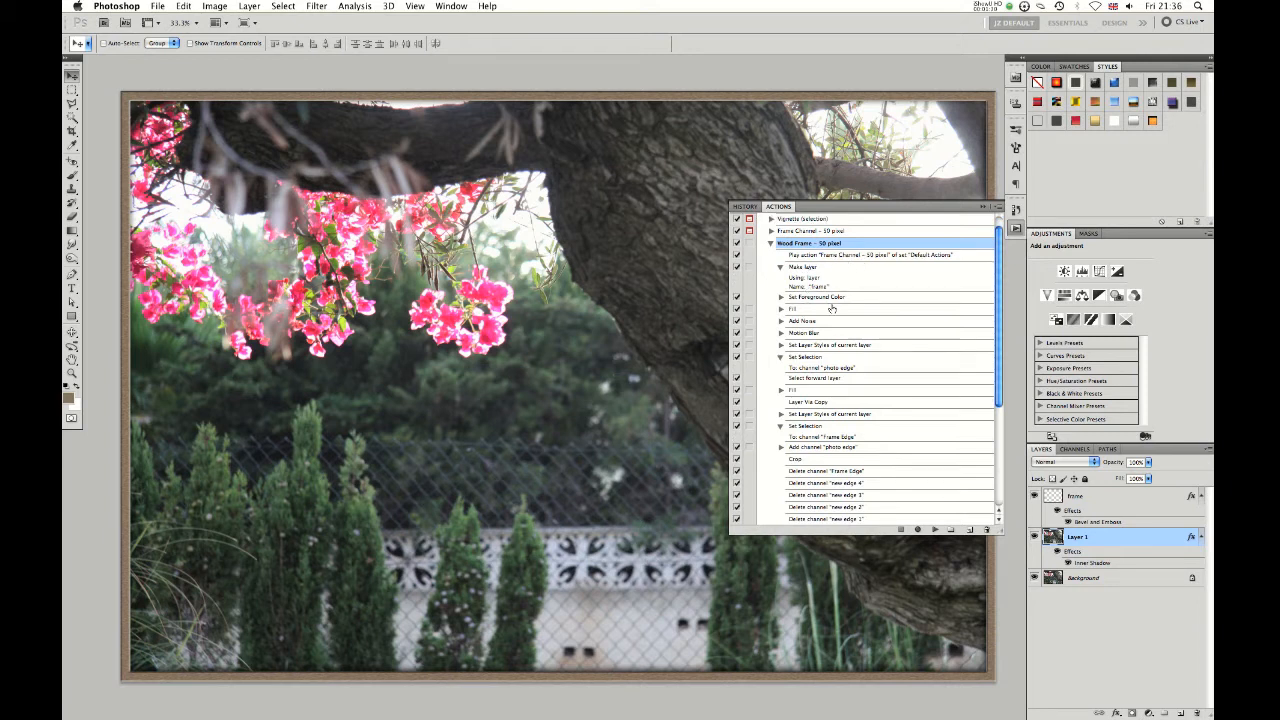
{"action": "left_click", "coordinate": [781, 268]}
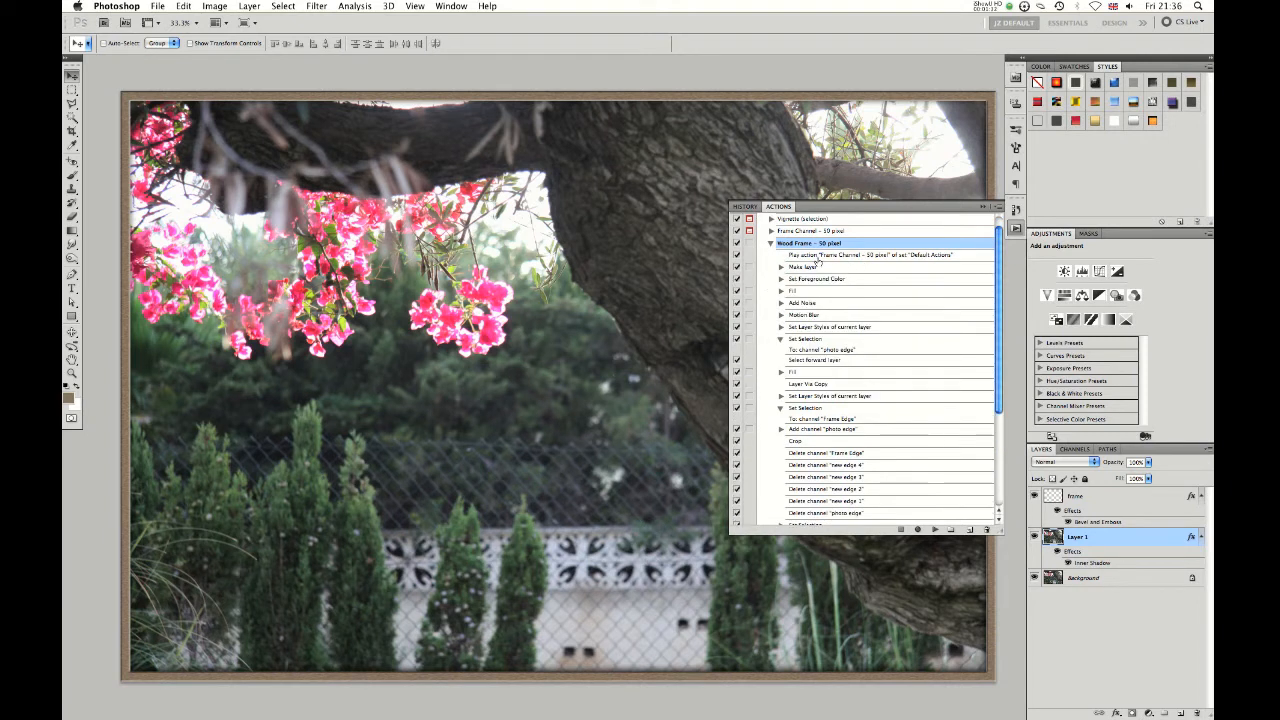
{"action": "left_click", "coordinate": [803, 268]}
{"action": "left_click", "coordinate": [806, 280]}
{"action": "left_click", "coordinate": [806, 291]}
{"action": "left_click", "coordinate": [807, 303]}
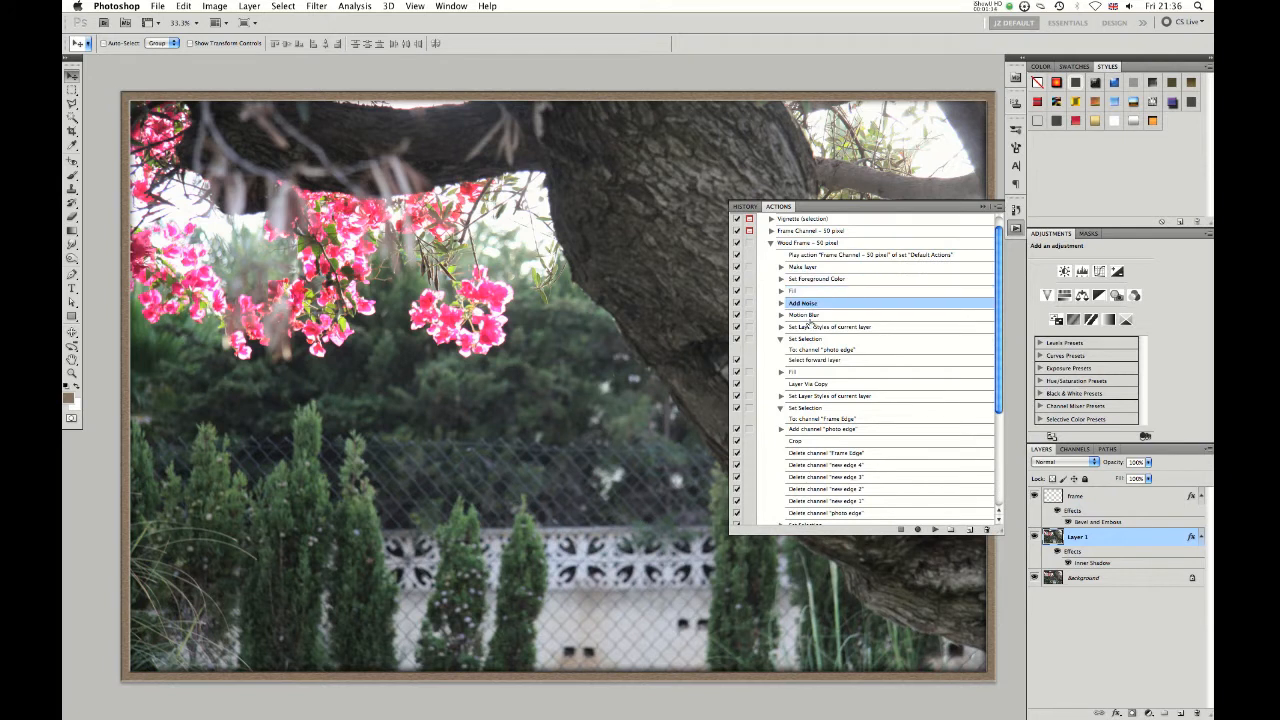
{"action": "left_click", "coordinate": [808, 316]}
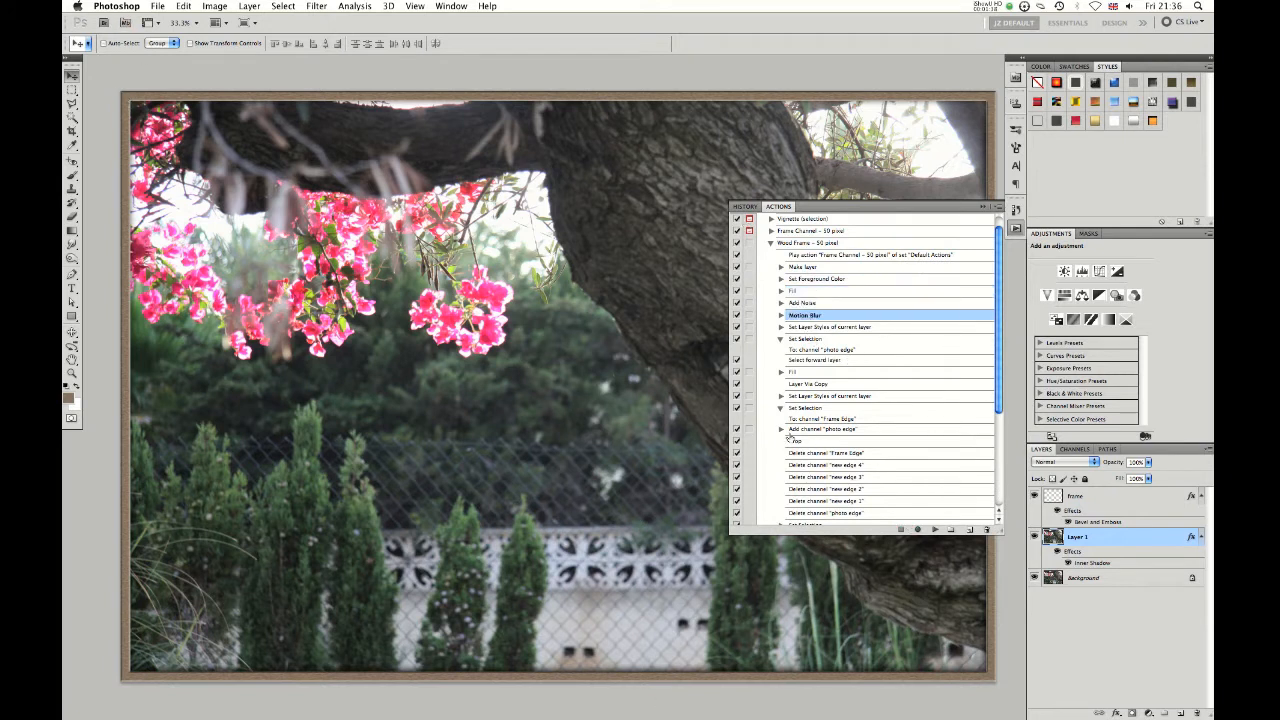
{"action": "scroll", "coordinate": [1000, 342], "scroll_direction": "down", "scroll_amount": 2}
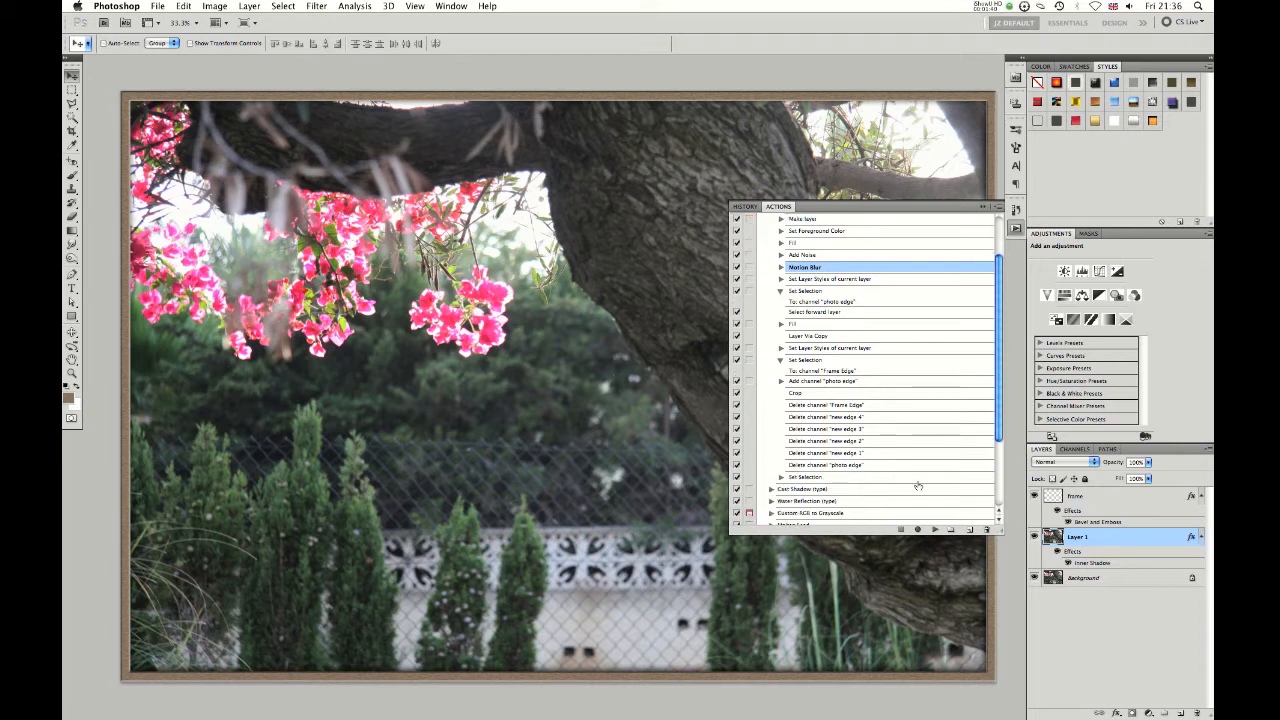
{"action": "left_click", "coordinate": [982, 205]}
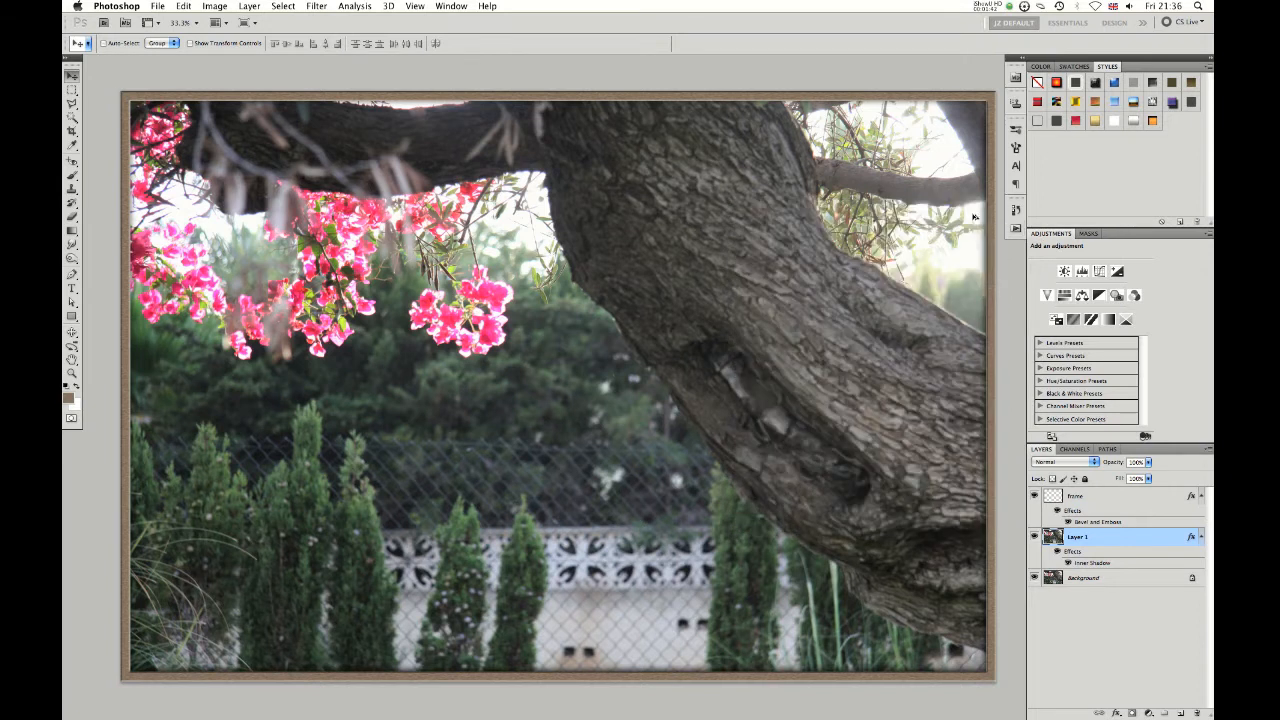
Step: Step back through the Wood Frame action's changes until the photo is an unframed single Background layer
{"action": "key", "text": "super+a"}
{"action": "key", "text": "super+c"}
{"action": "key", "text": "alt+super+z"}
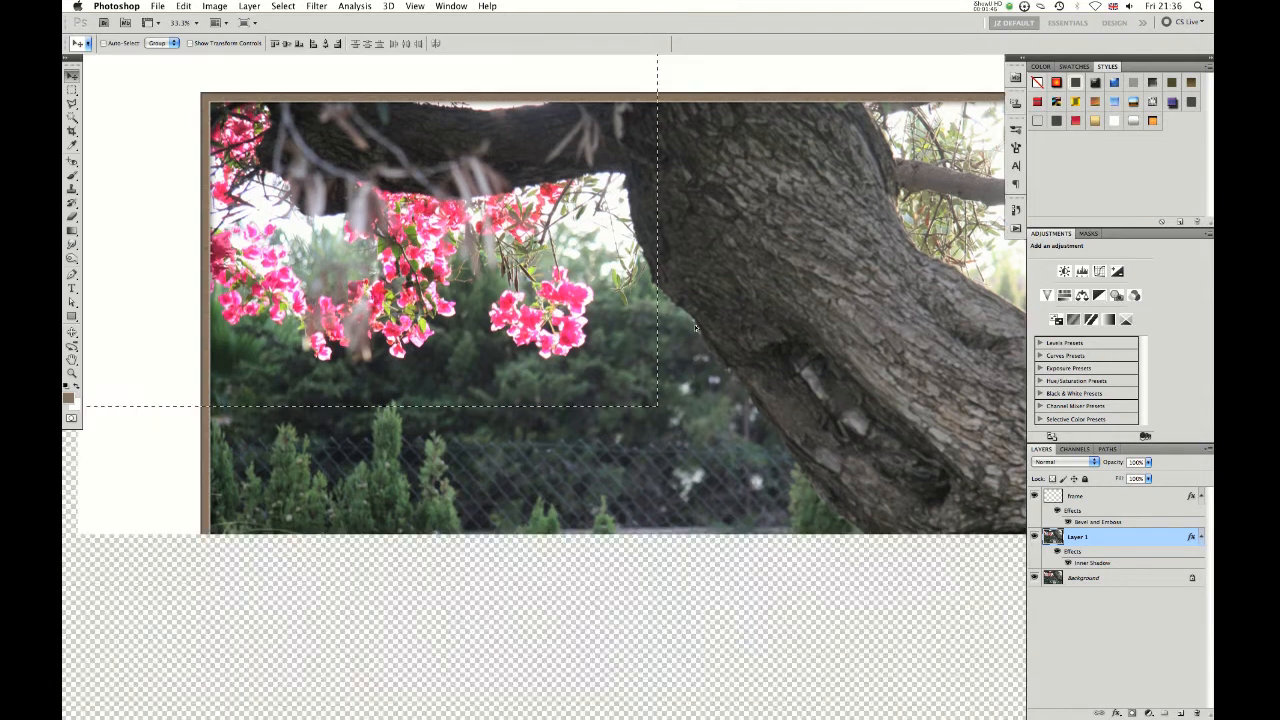
{"action": "key", "text": "super+e"}
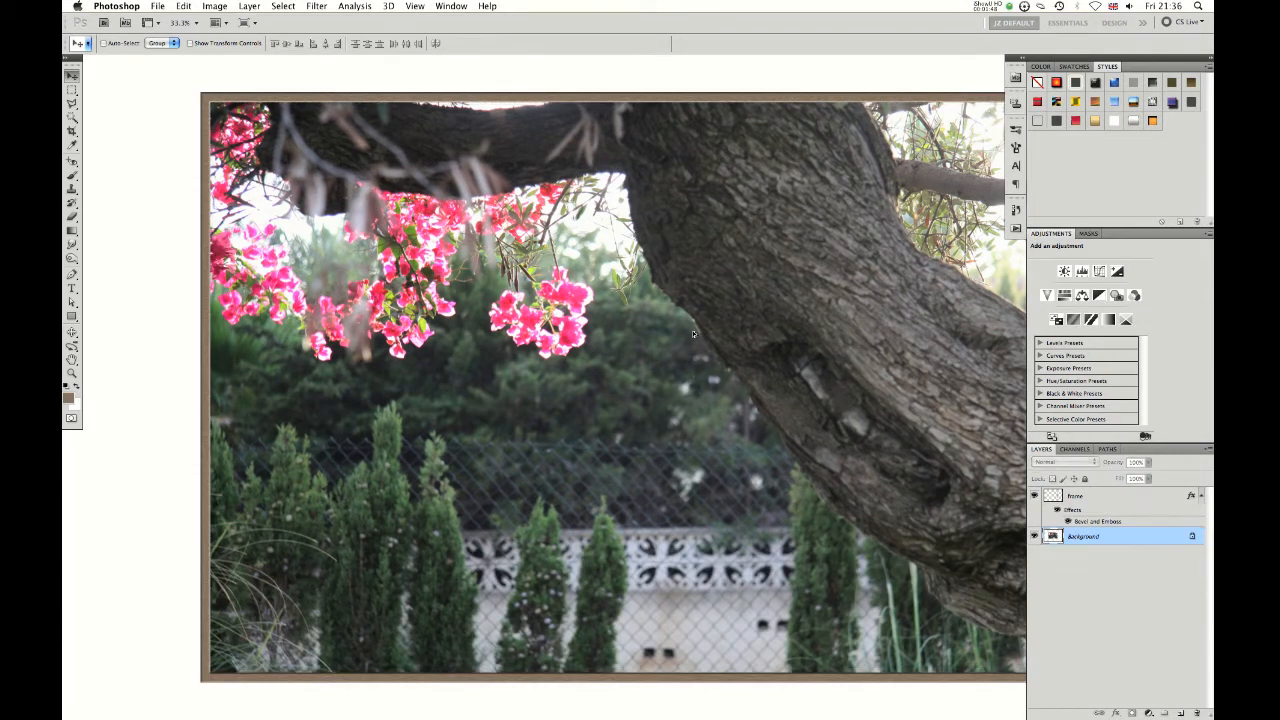
{"action": "key", "text": "alt+super+z"}
{"action": "key", "text": "alt+super+z"}
{"action": "key", "text": "alt+super+z"}
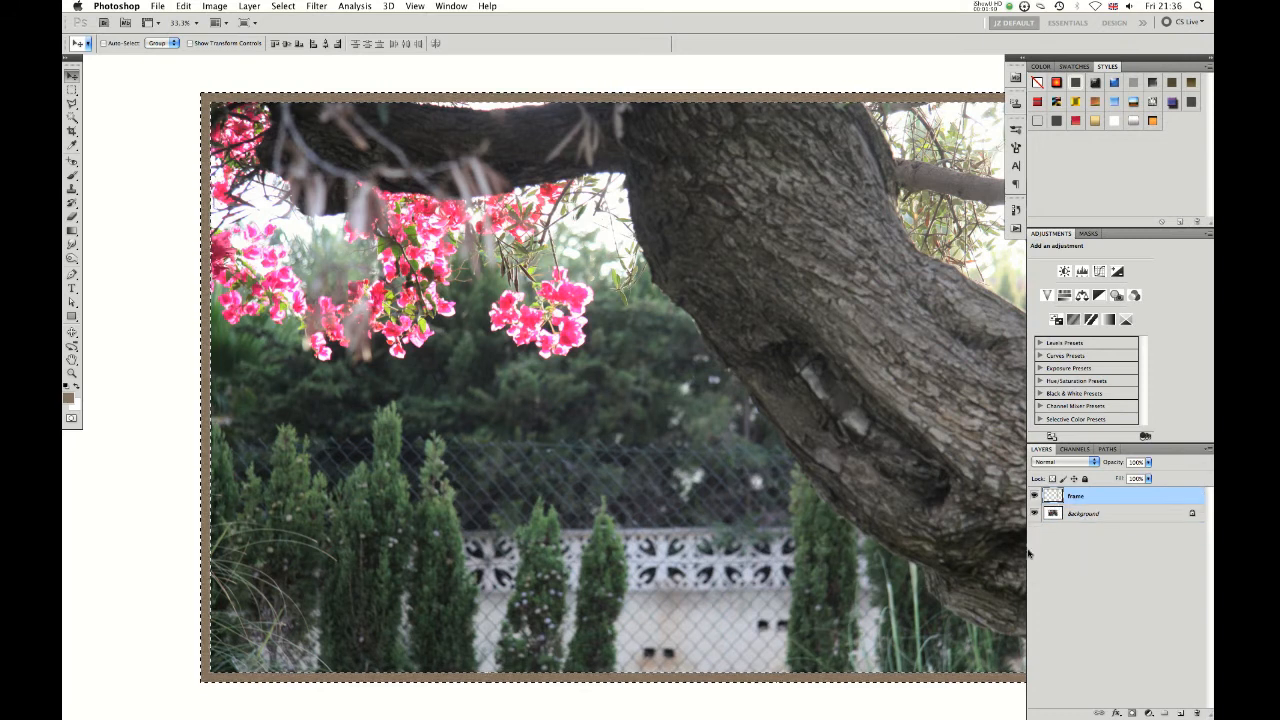
{"action": "key", "text": "alt+super+z"}
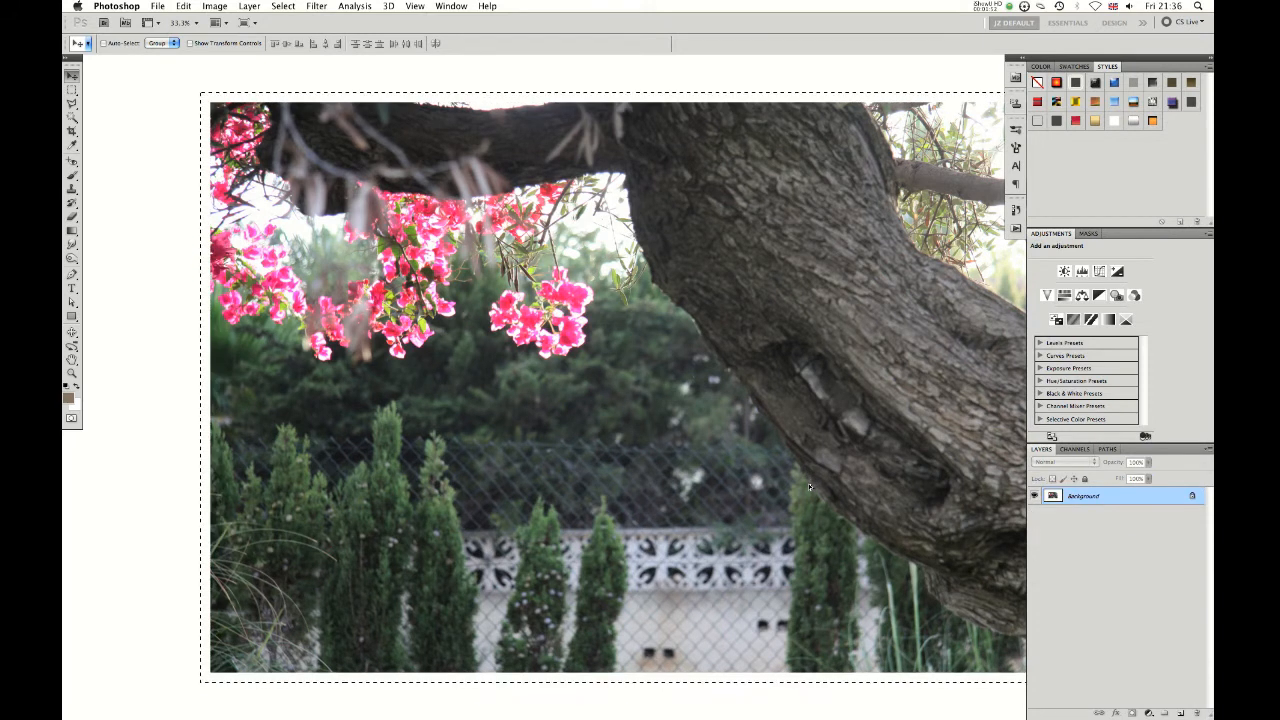
{"action": "key", "text": "alt+super+z"}
{"action": "key", "text": "alt+super+z"}
{"action": "left_click_drag", "start_coordinate": [802, 380], "coordinate": [656, 348]}
{"action": "key", "text": "super+d"}
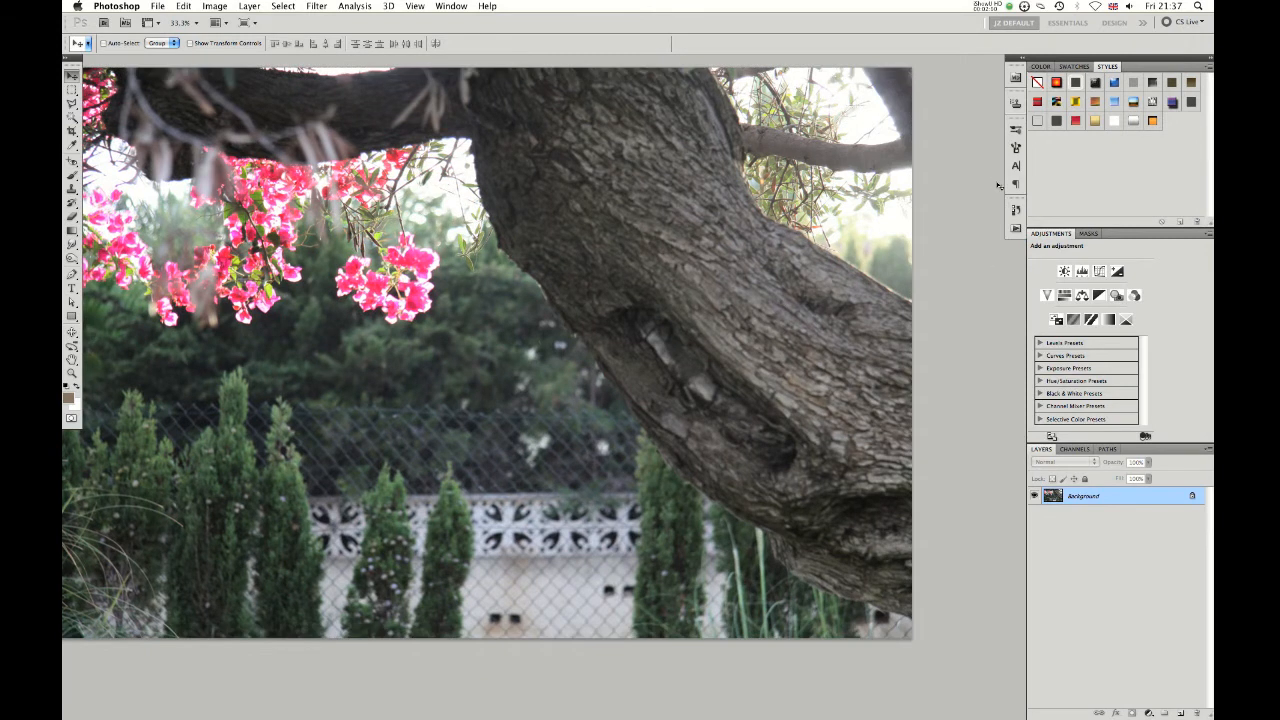
Step: Collapse the Wood Frame action's command list and play the Photo CC action on the photo
{"action": "left_click", "coordinate": [1016, 229]}
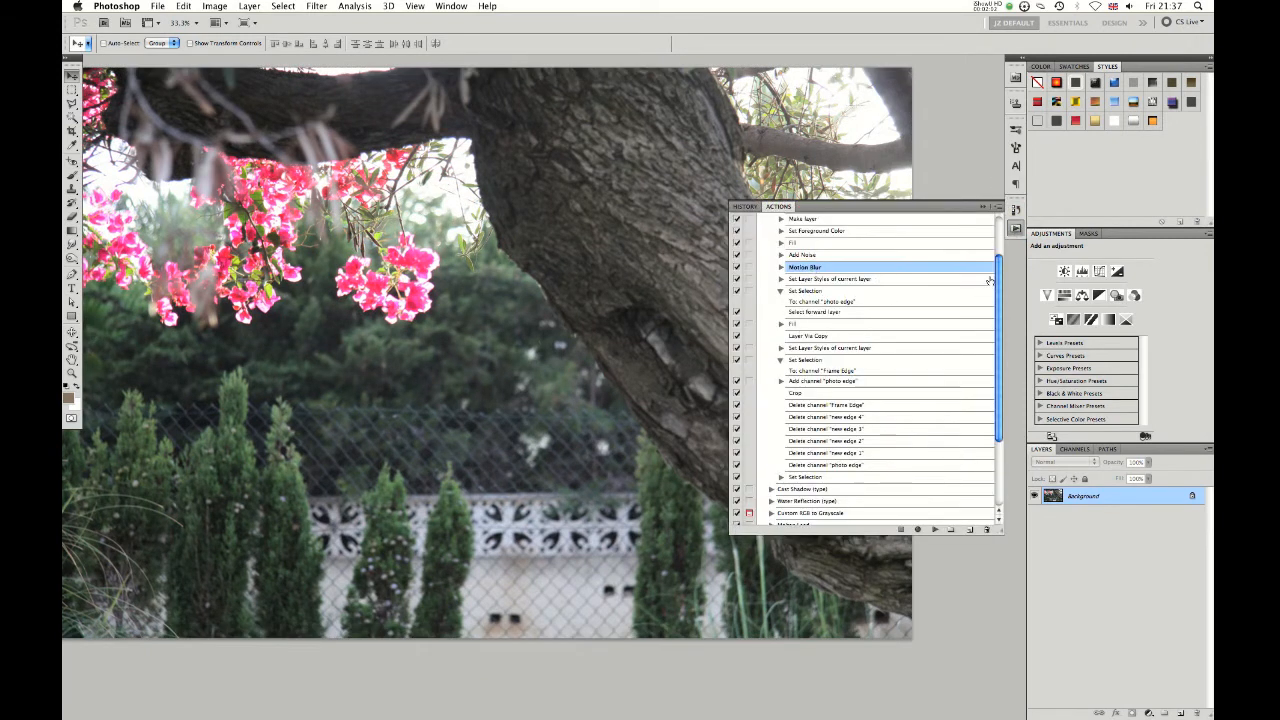
{"action": "scroll", "coordinate": [995, 280], "scroll_direction": "up", "scroll_amount": 3}
{"action": "left_click", "coordinate": [771, 255]}
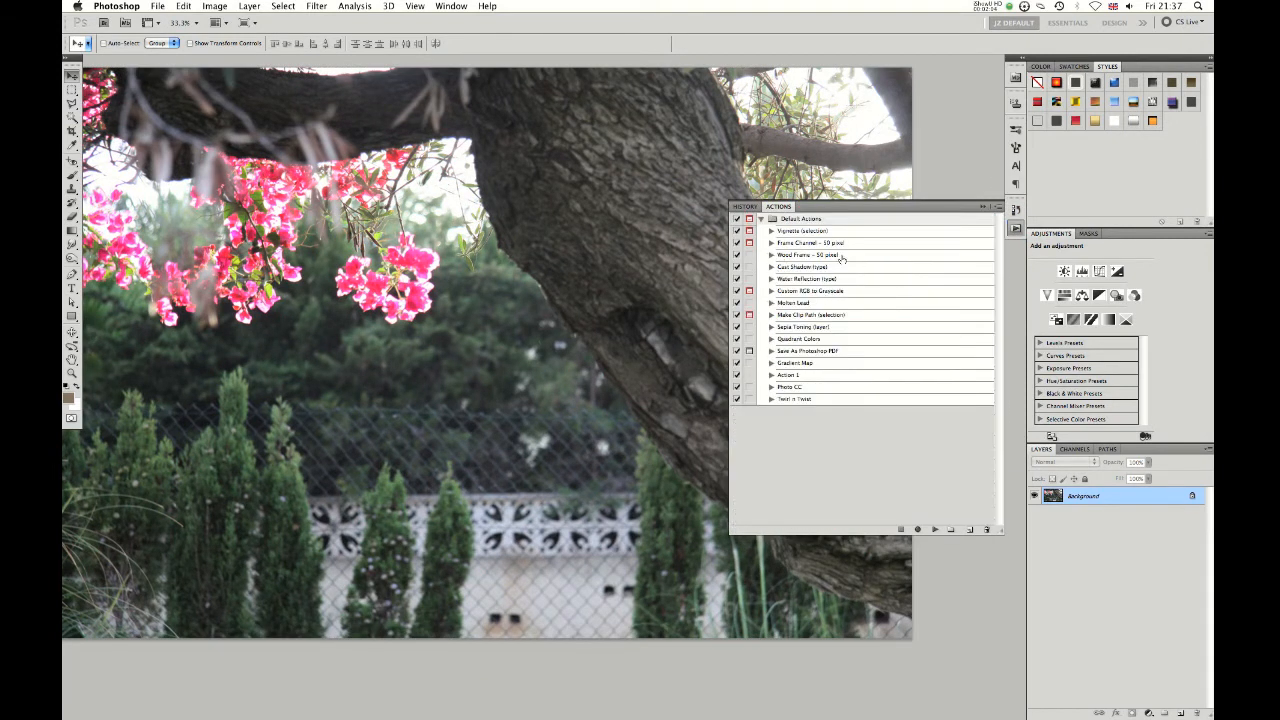
{"action": "left_click", "coordinate": [801, 389]}
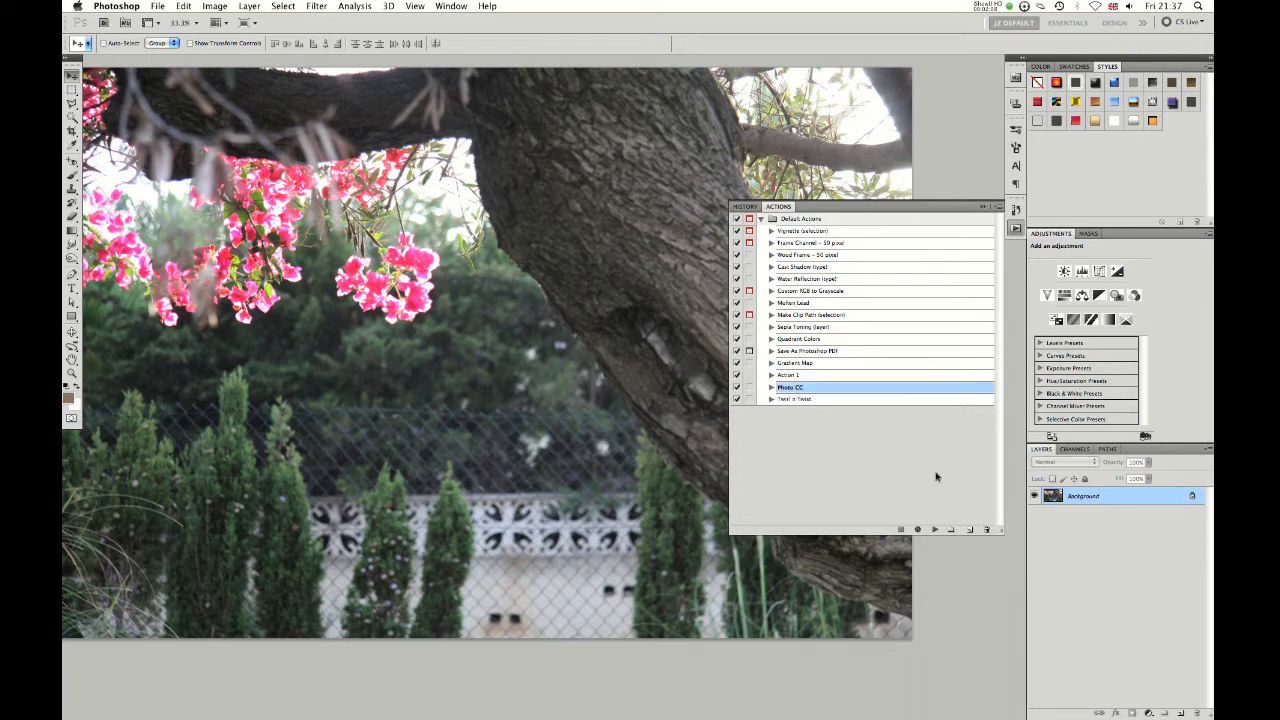
{"action": "left_click", "coordinate": [771, 387]}
{"action": "left_click", "coordinate": [771, 387]}
{"action": "left_click", "coordinate": [934, 530]}
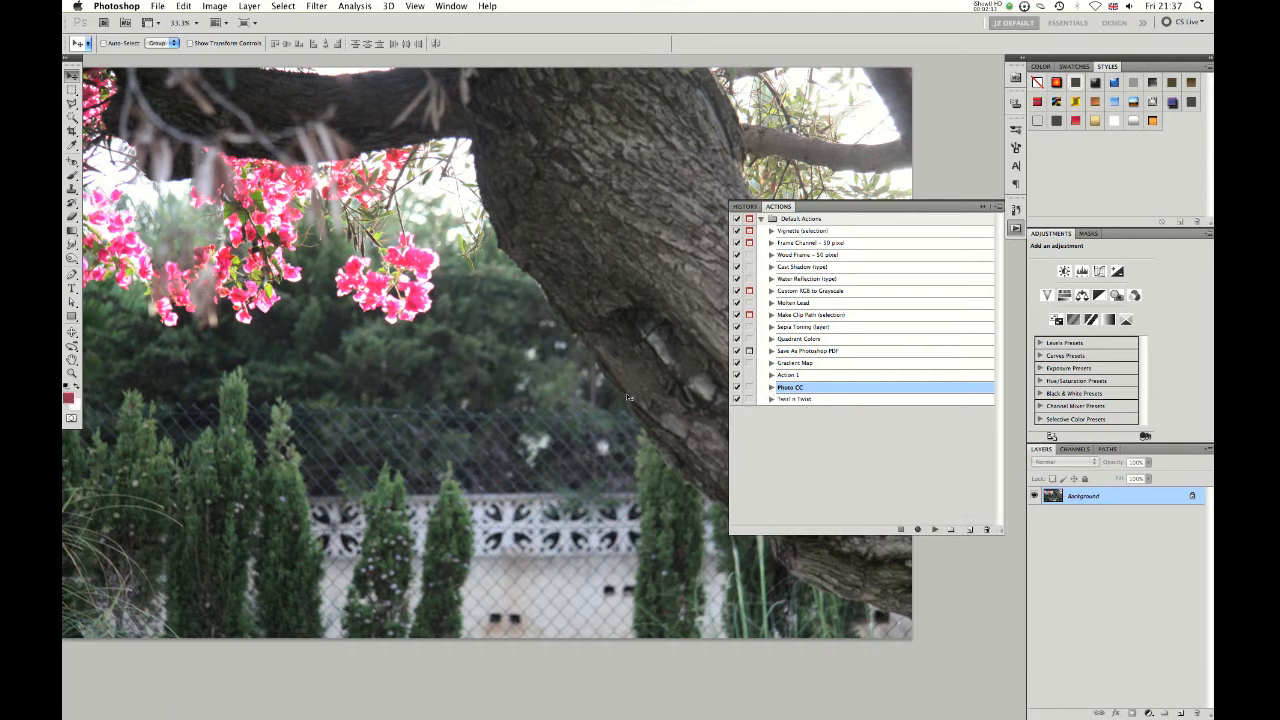
{"action": "left_click", "coordinate": [984, 206]}
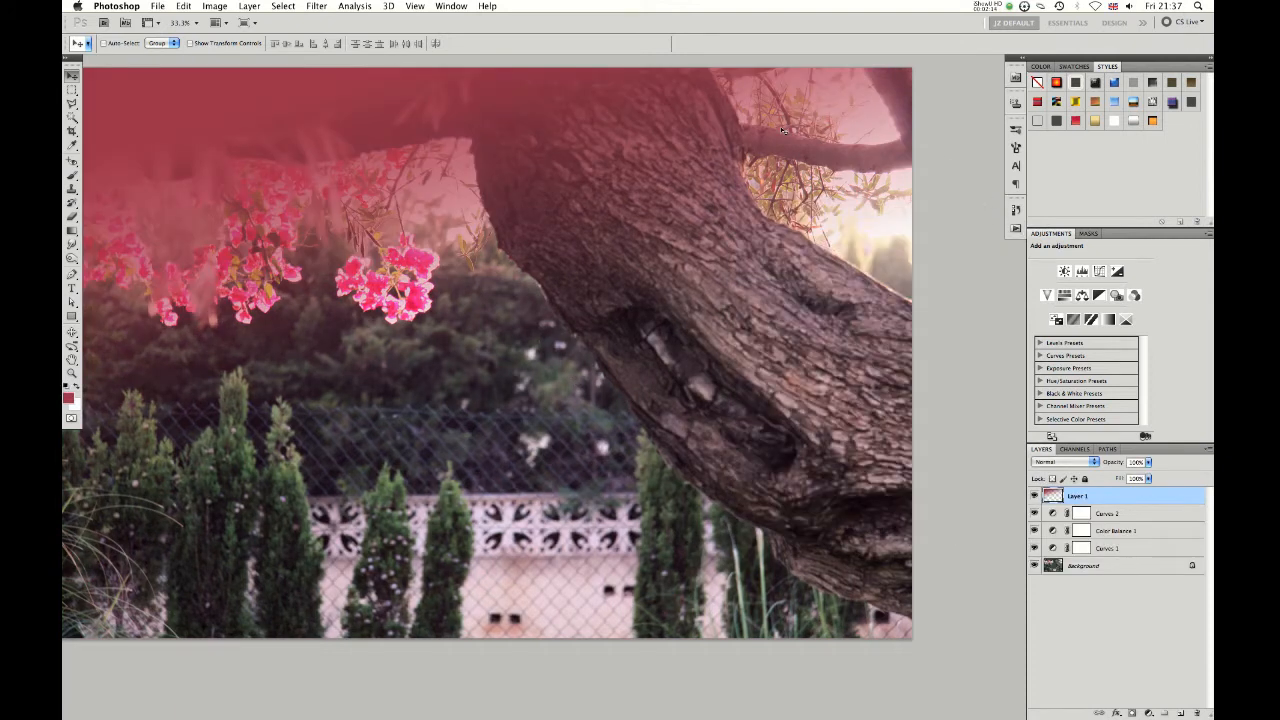
Step: Set the blend mode of the red gradient layer, Layer 1, to Lighten
{"action": "left_click", "coordinate": [1058, 462]}
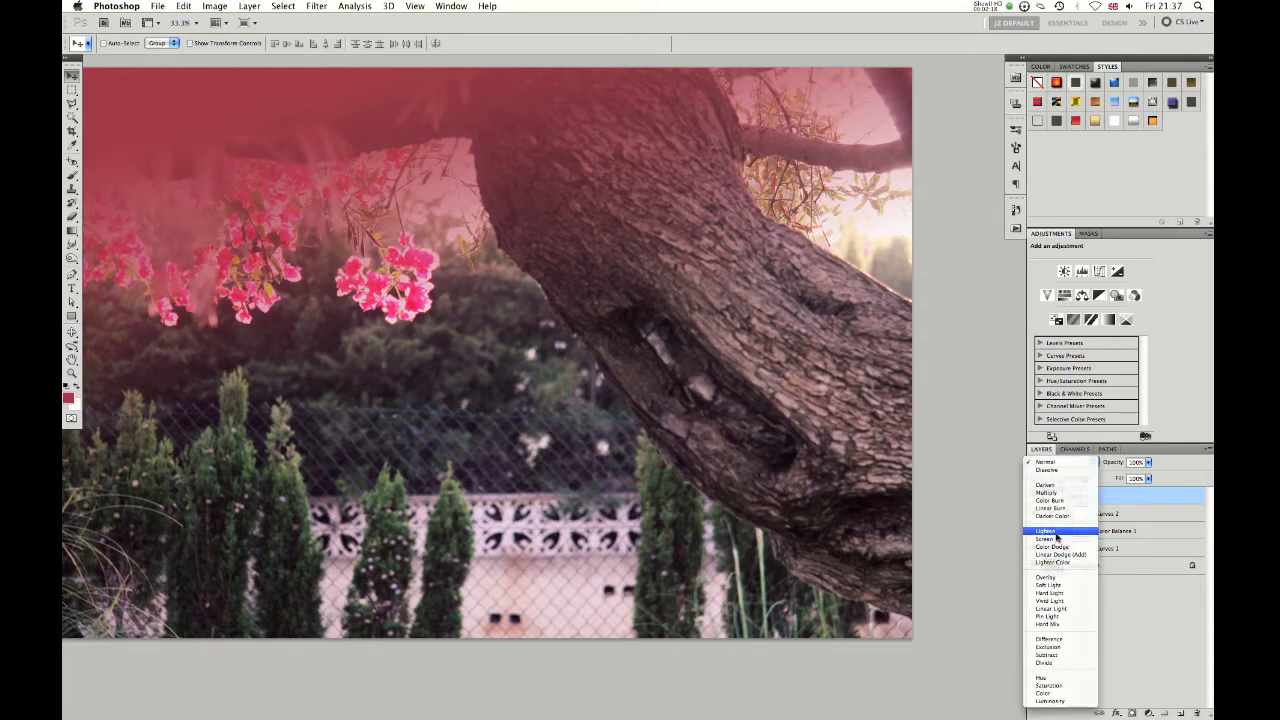
{"action": "left_click", "coordinate": [1046, 531]}
{"action": "left_click_drag", "start_coordinate": [544, 226], "coordinate": [600, 249]}
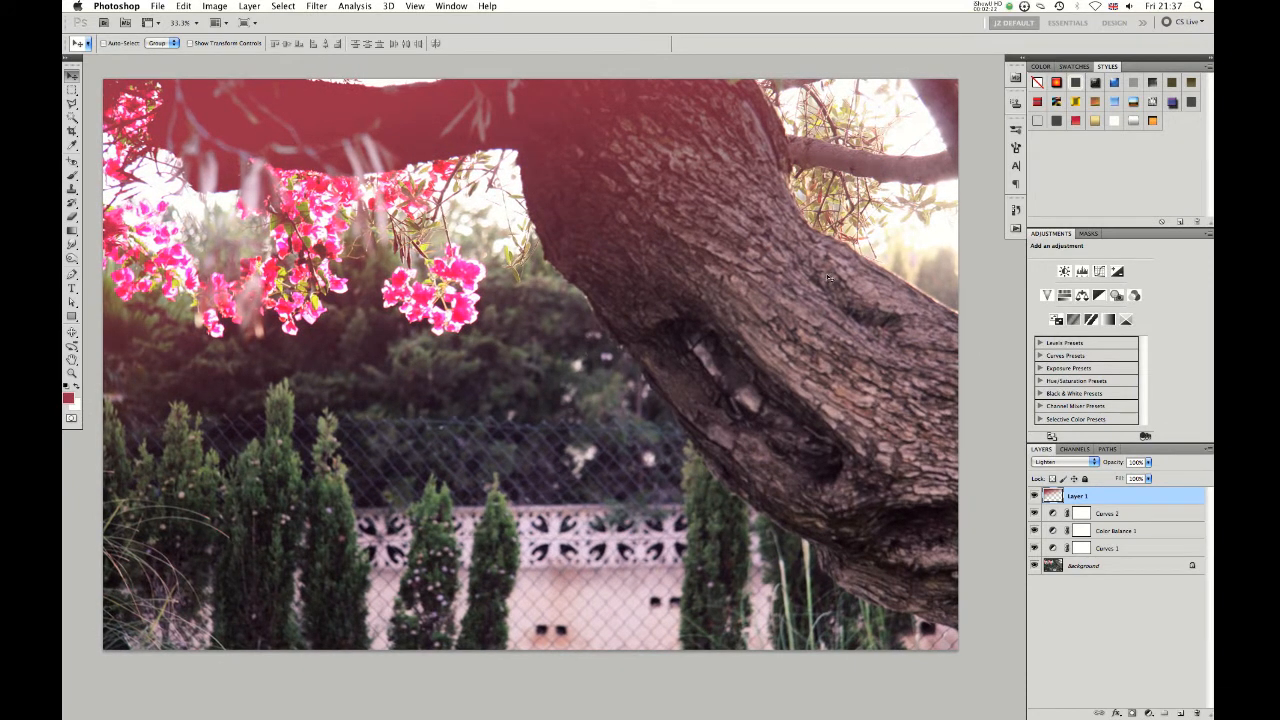
{"action": "left_click_drag", "start_coordinate": [587, 212], "coordinate": [593, 226]}
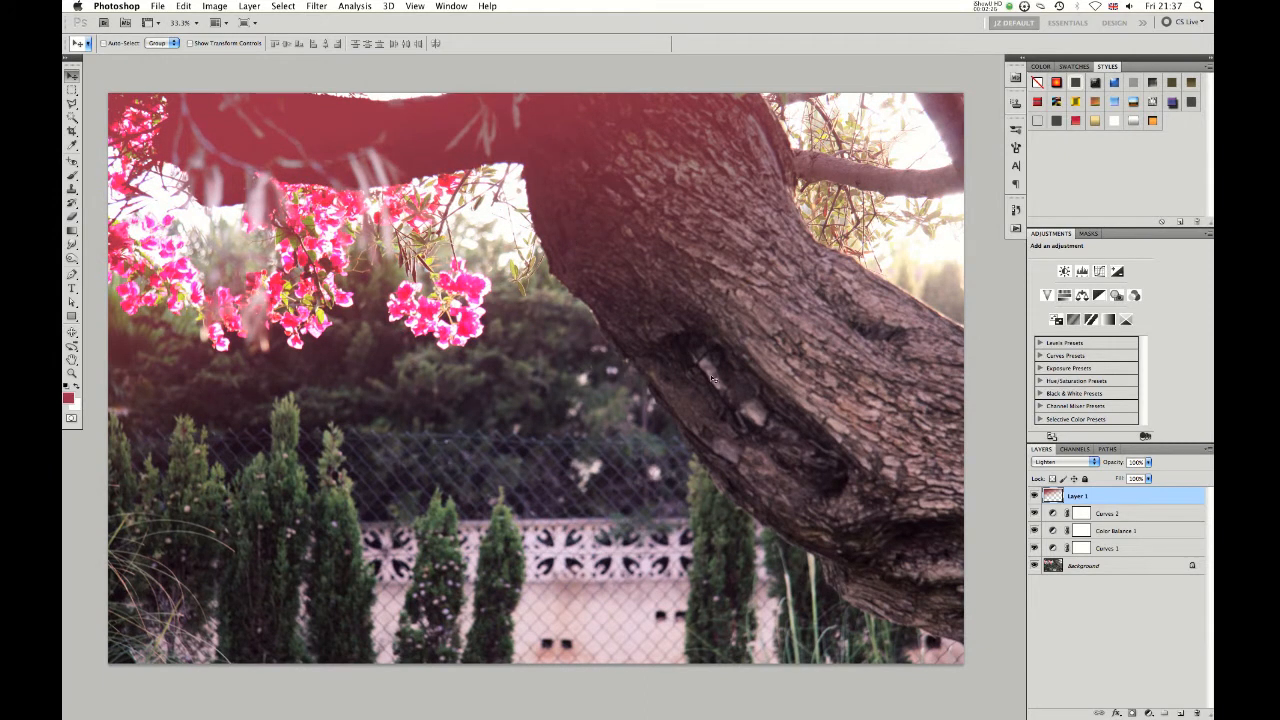
Step: Review the adjustment layers made by the Photo CC action, select everything from Curves 1 through Layer 1, and delete those layers
{"action": "mouse_move", "coordinate": [1034, 548]}
{"action": "left_mouse_down"}
{"action": "mouse_move", "coordinate": [1034, 496]}
{"action": "mouse_move", "coordinate": [1033, 556]}
{"action": "left_mouse_up"}
{"action": "left_click", "coordinate": [1128, 513]}
{"action": "left_click", "coordinate": [1120, 531]}
{"action": "left_click", "coordinate": [1121, 547]}
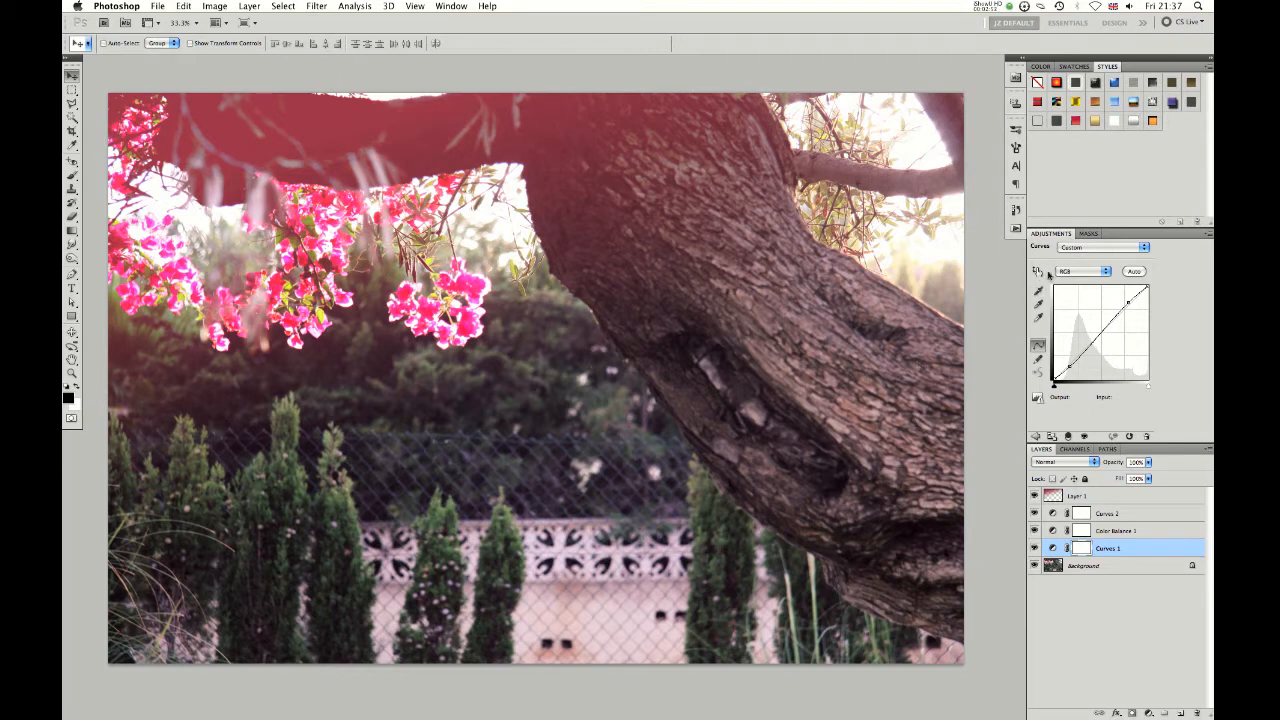
{"action": "left_click", "coordinate": [1090, 496], "text": "shift"}
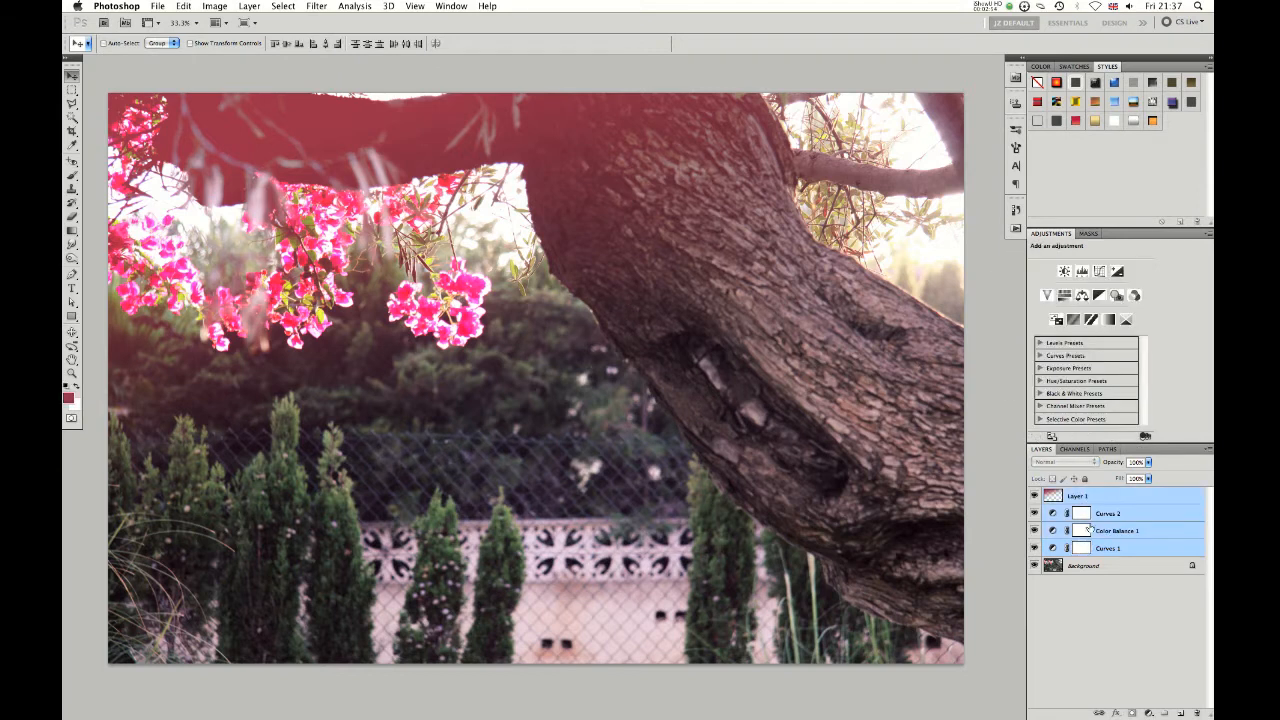
{"action": "left_click", "coordinate": [1197, 712]}
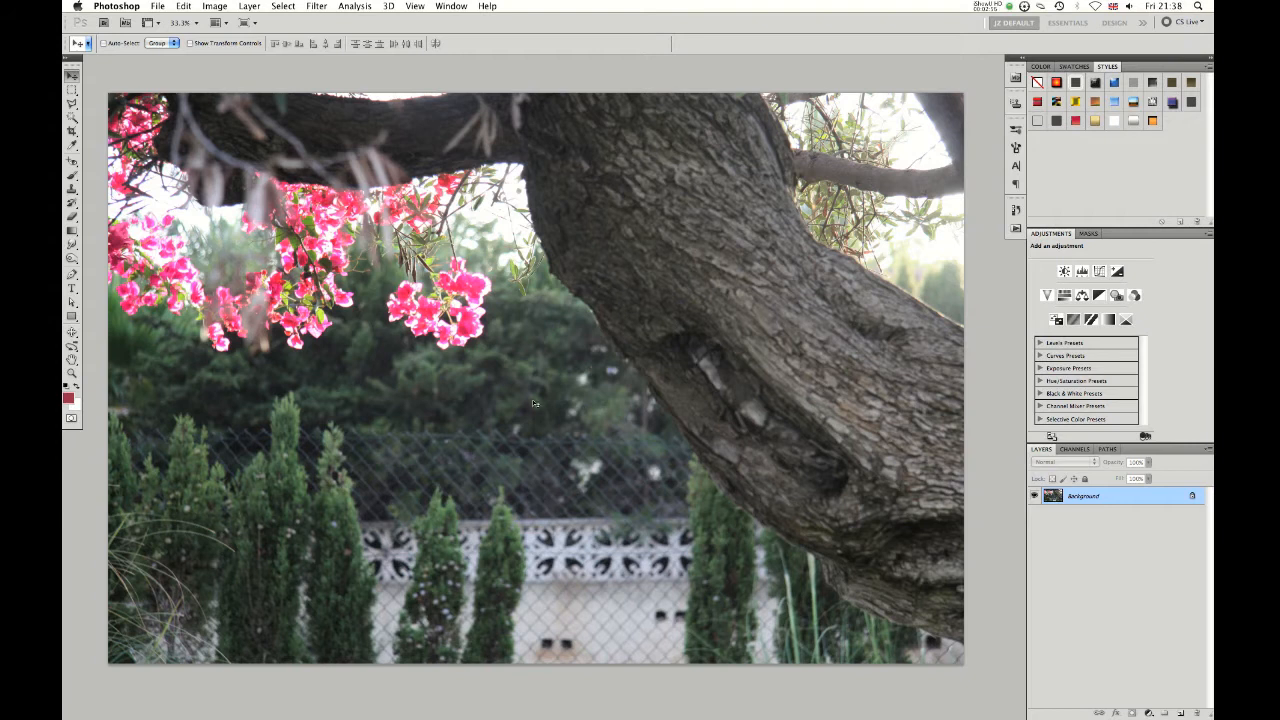
Step: Create a new action named Tutorial in the Default Actions set, start recording it, and collapse the Actions panel
{"action": "left_click", "coordinate": [1015, 230]}
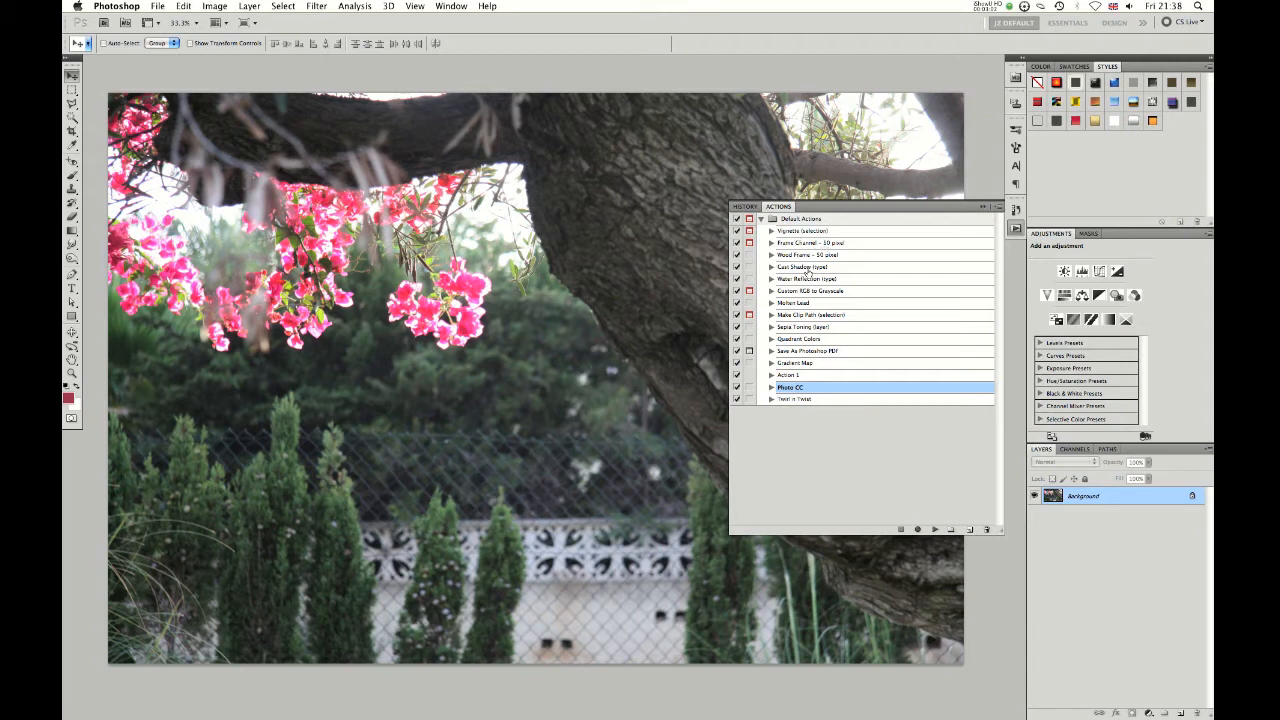
{"action": "left_click", "coordinate": [969, 530]}
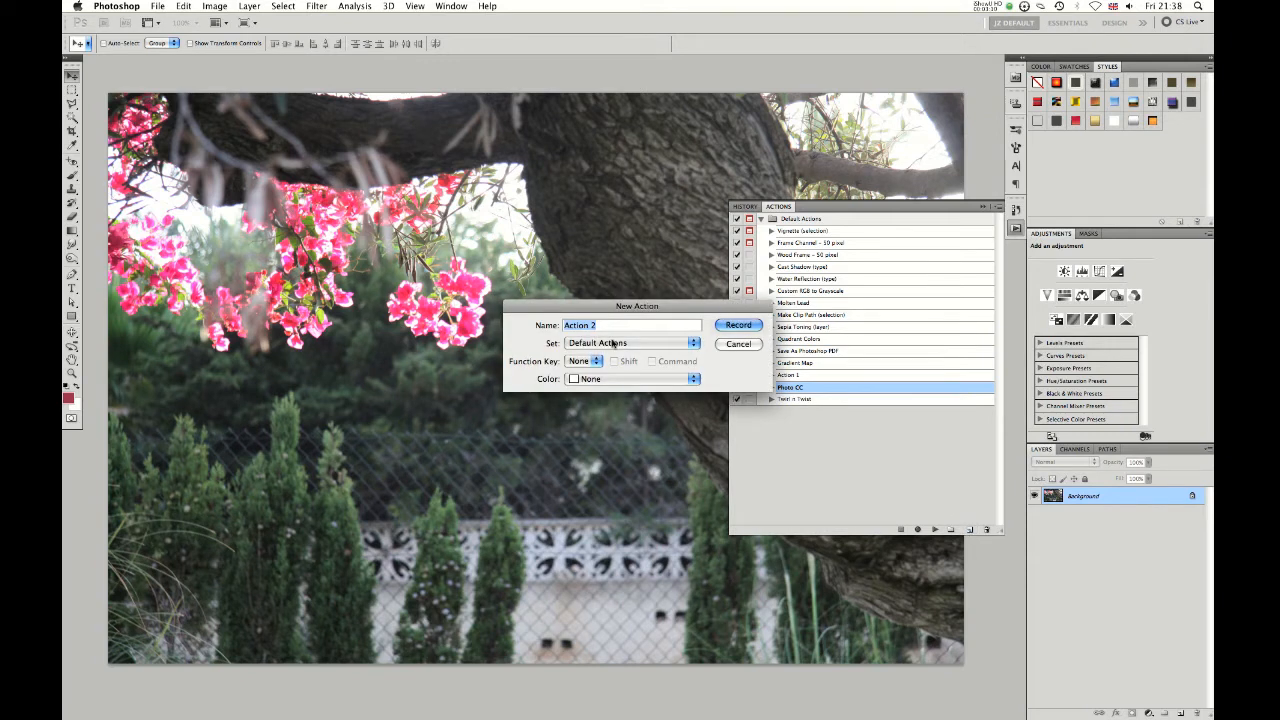
{"action": "type", "text": "Tutorial"}
{"action": "left_click", "coordinate": [736, 327]}
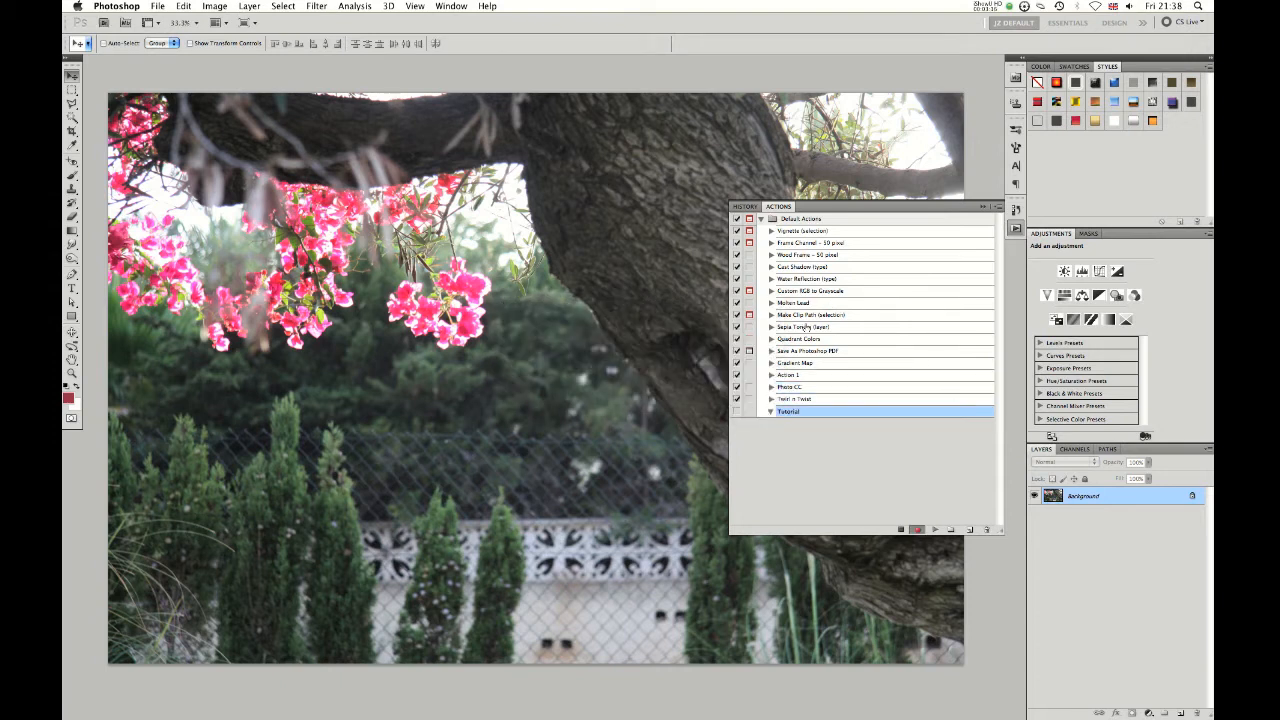
{"action": "left_click", "coordinate": [919, 530]}
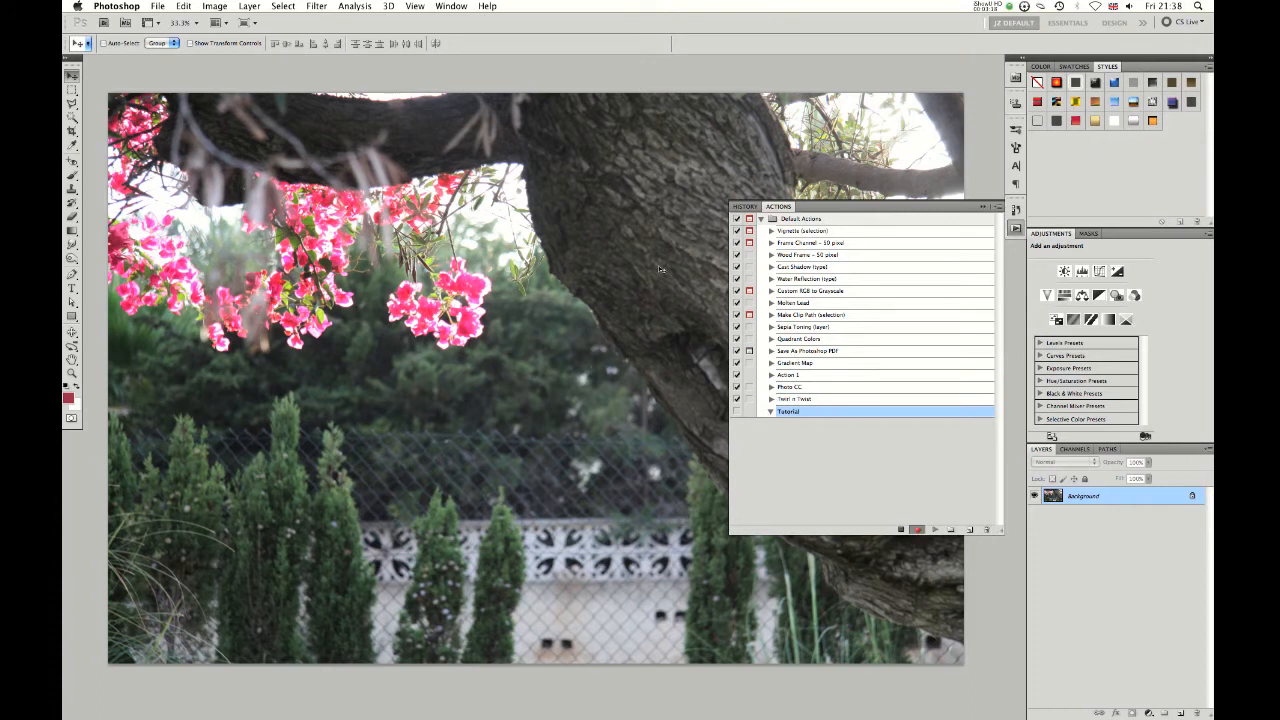
{"action": "left_click", "coordinate": [982, 207]}
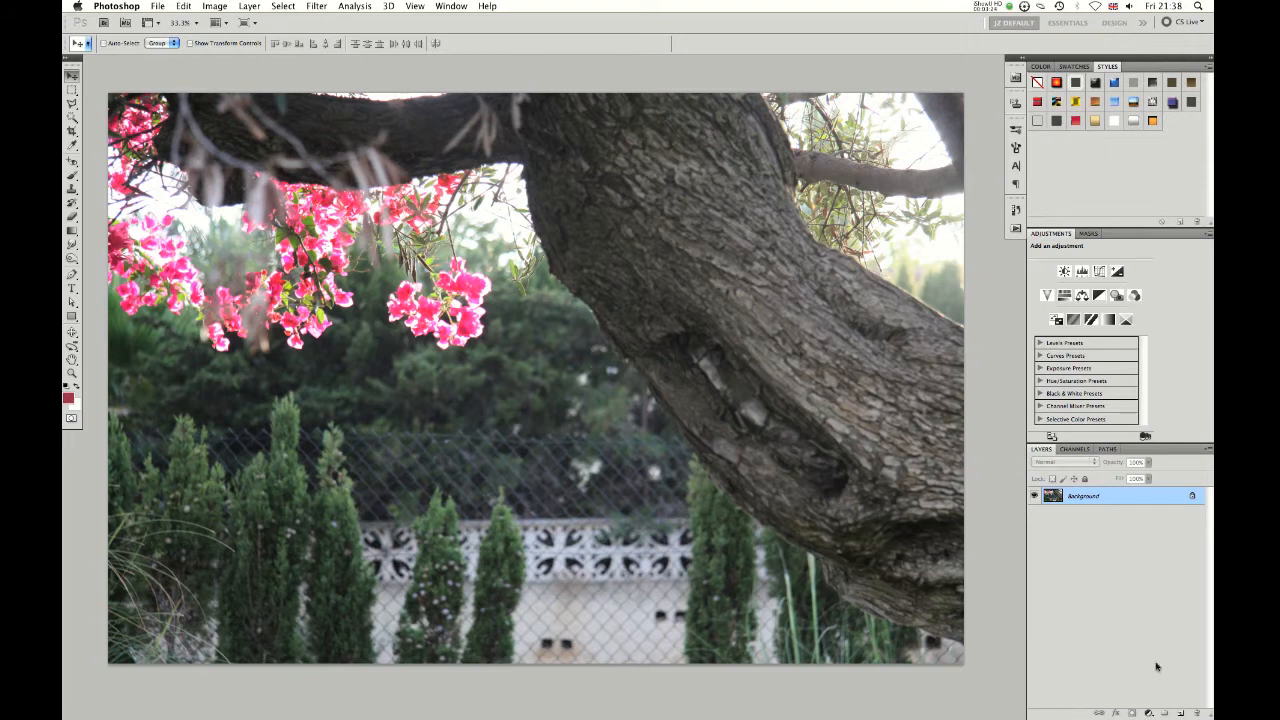
Step: Add a Curves adjustment layer and bend its RGB curve into an S-shape with raised highlights and lowered shadows
{"action": "left_click", "coordinate": [1148, 713]}
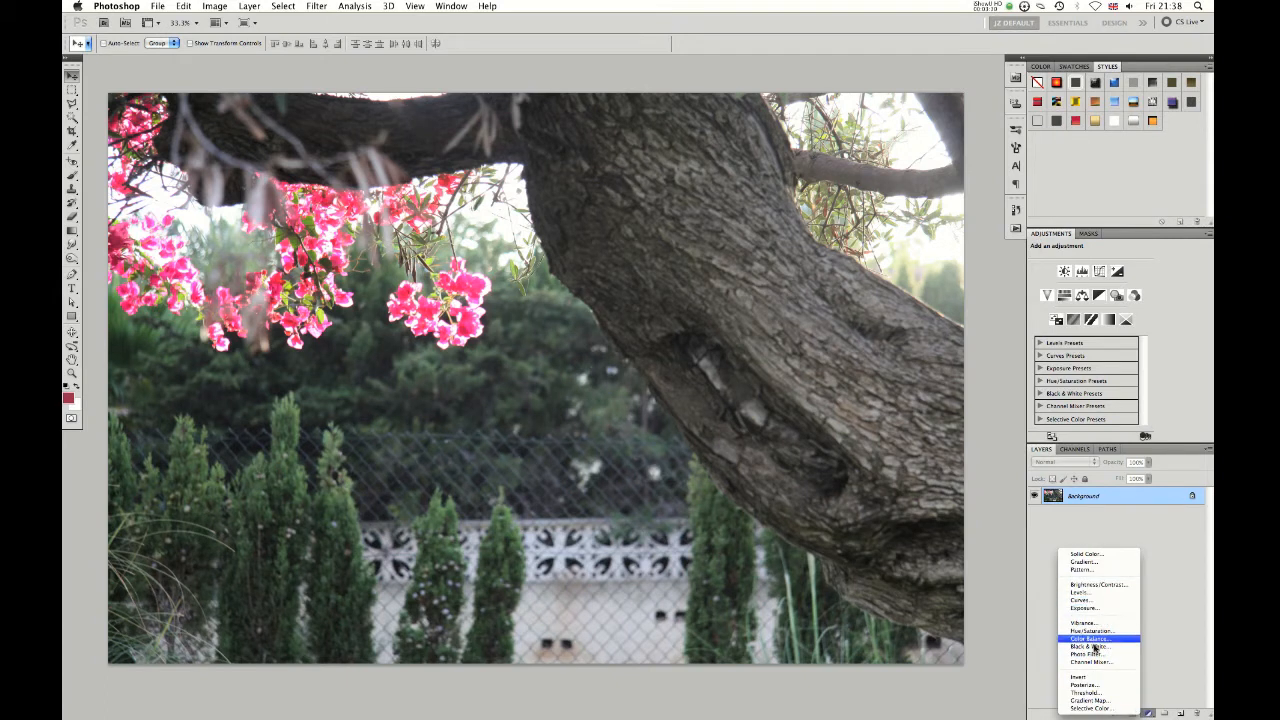
{"action": "left_click", "coordinate": [1100, 602]}
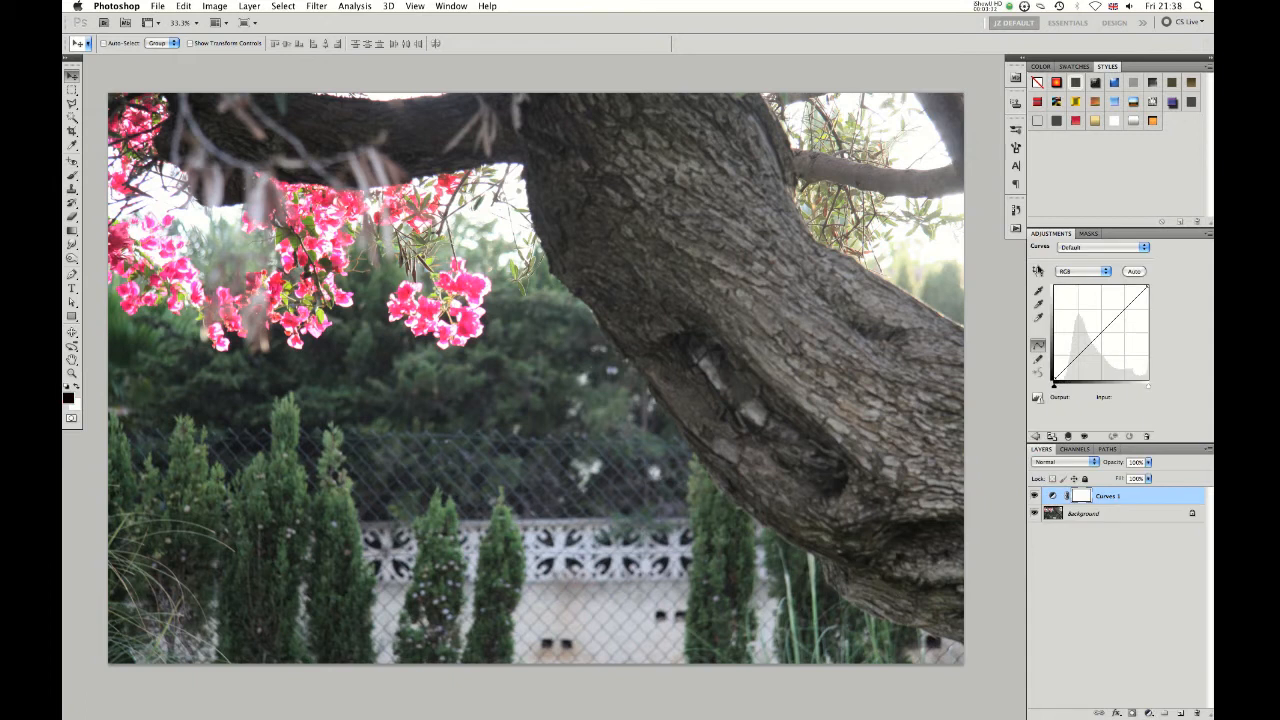
{"action": "left_click_drag", "start_coordinate": [1121, 312], "coordinate": [1119, 301]}
{"action": "left_click_drag", "start_coordinate": [1077, 354], "coordinate": [1078, 357]}
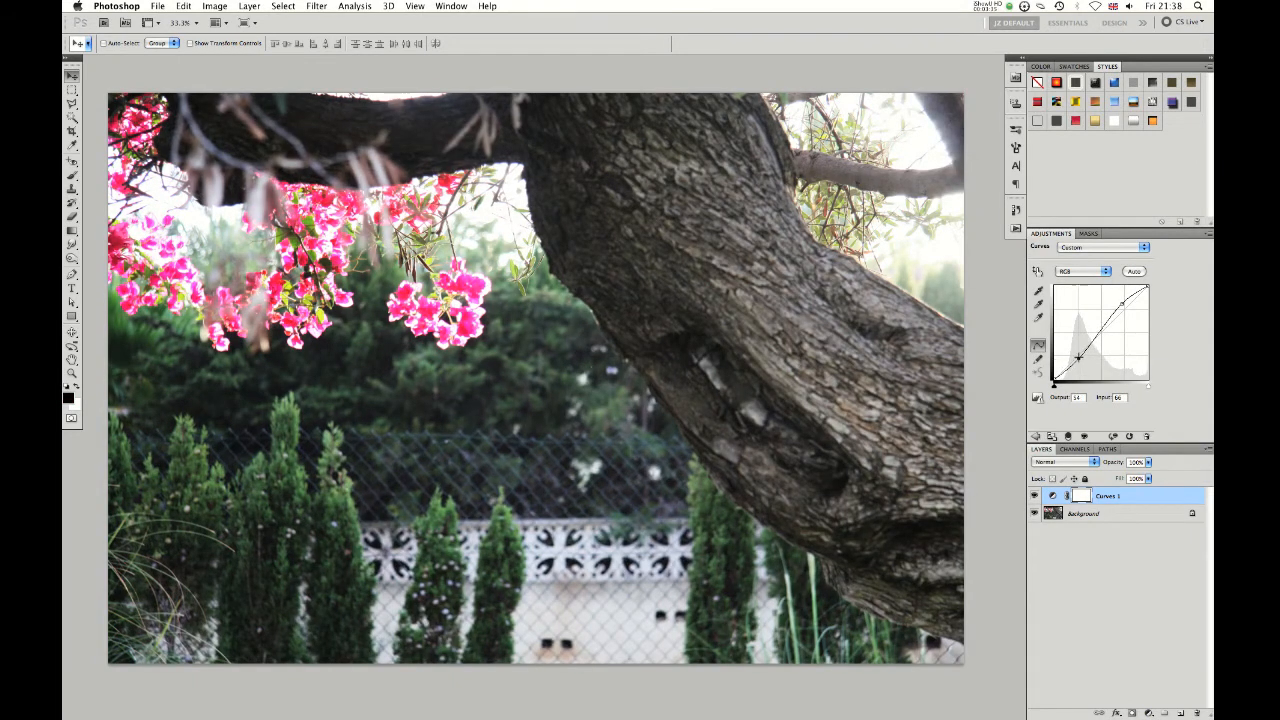
Step: Raise the Red channel's highlights in the Curves adjustment and lower the Green channel's midtones to output 123 at input 127
{"action": "left_click", "coordinate": [1087, 272]}
{"action": "left_click", "coordinate": [1088, 281]}
{"action": "left_click_drag", "start_coordinate": [1122, 312], "coordinate": [1121, 303]}
{"action": "left_click_drag", "start_coordinate": [1070, 361], "coordinate": [1101, 336]}
{"action": "left_click", "coordinate": [1083, 271]}
{"action": "left_click", "coordinate": [1084, 283]}
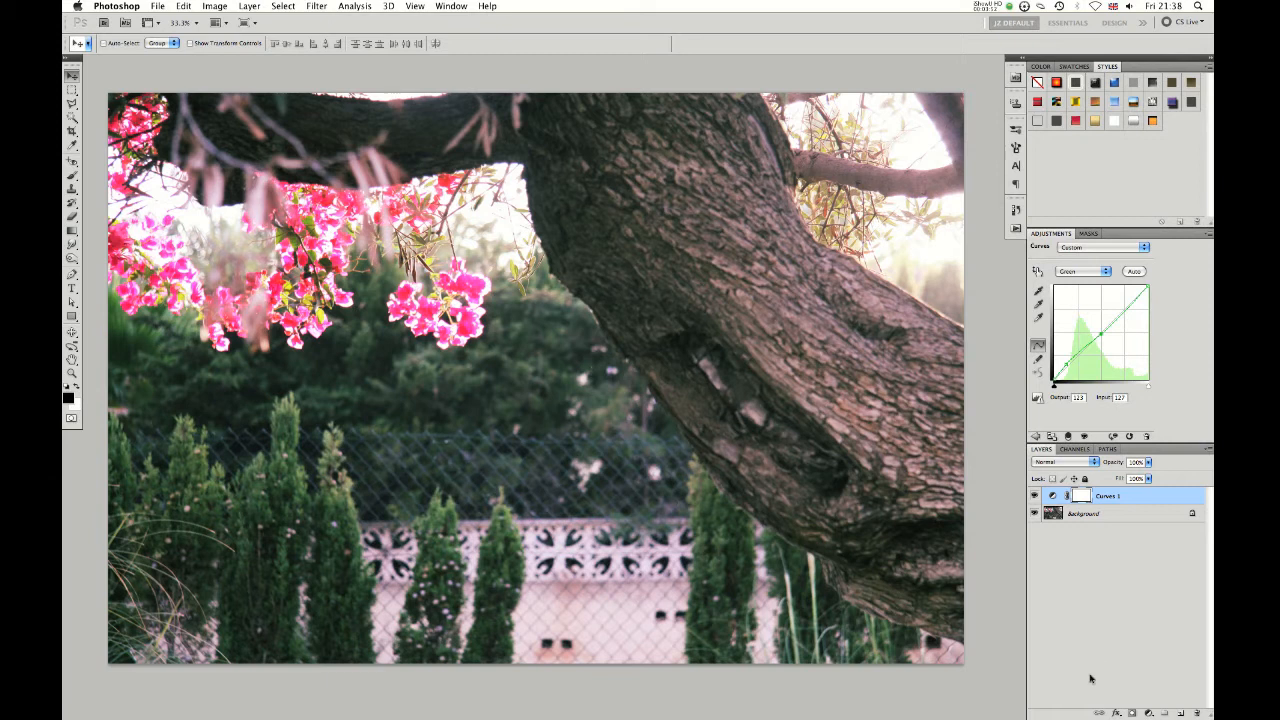
Step: Add a Photo Filter adjustment layer with a custom bright yellow colour and a density of 44%
{"action": "left_click", "coordinate": [1147, 713]}
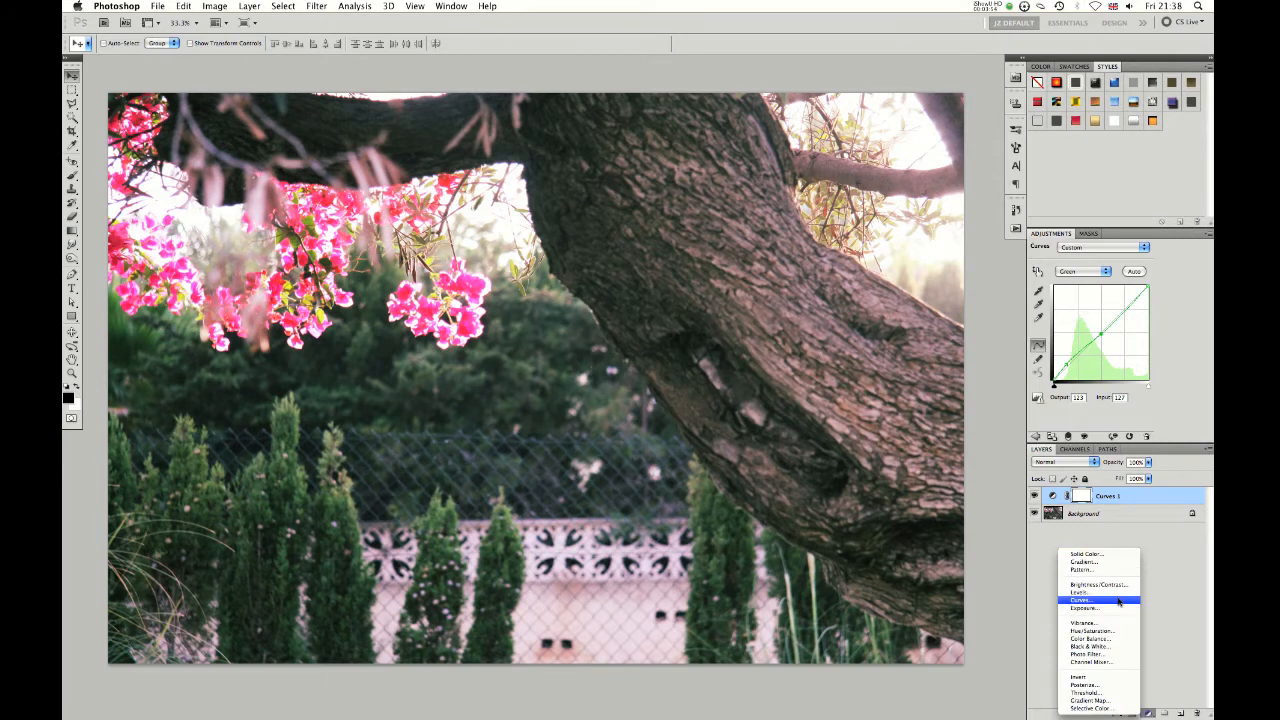
{"action": "left_click", "coordinate": [1098, 655]}
{"action": "left_click", "coordinate": [1056, 302]}
{"action": "left_click", "coordinate": [1075, 300]}
{"action": "left_click_drag", "start_coordinate": [793, 457], "coordinate": [790, 483]}
{"action": "left_click", "coordinate": [903, 344]}
{"action": "left_click_drag", "start_coordinate": [1062, 335], "coordinate": [1083, 335]}
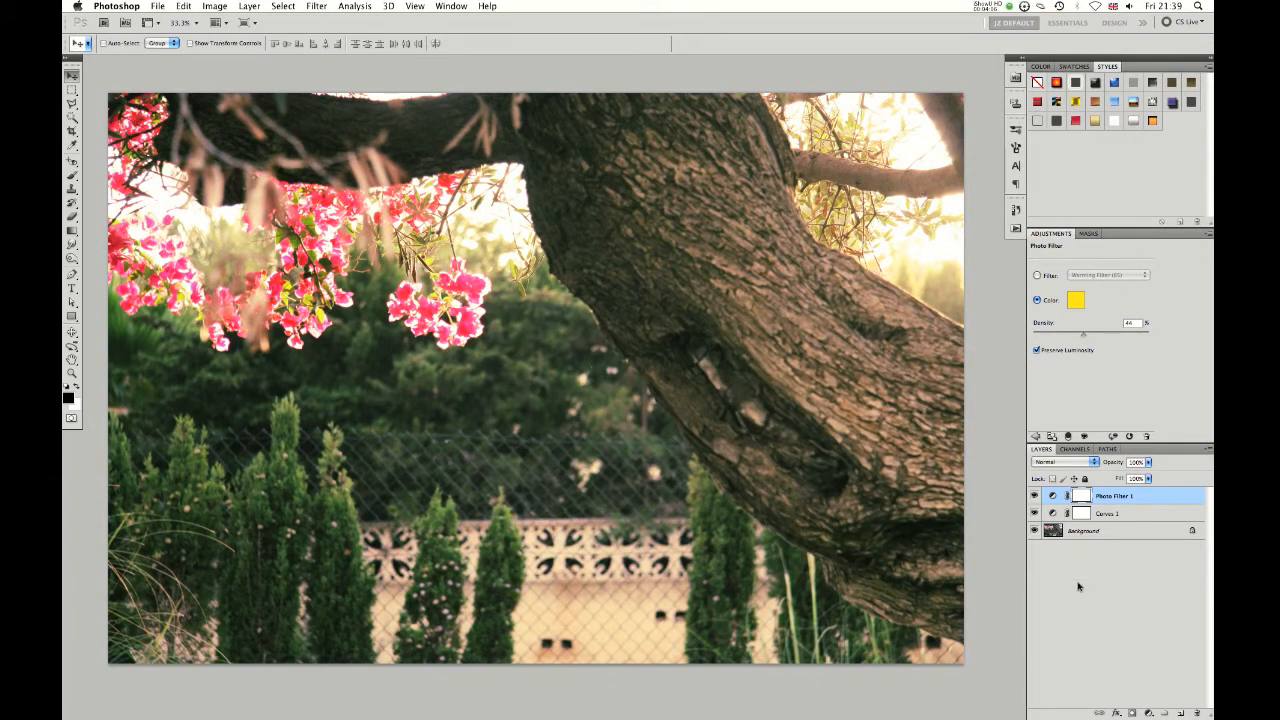
Step: Add an Invert adjustment layer above the Photo Filter, stop recording the Tutorial action, and collapse its command list
{"action": "left_click", "coordinate": [1143, 713]}
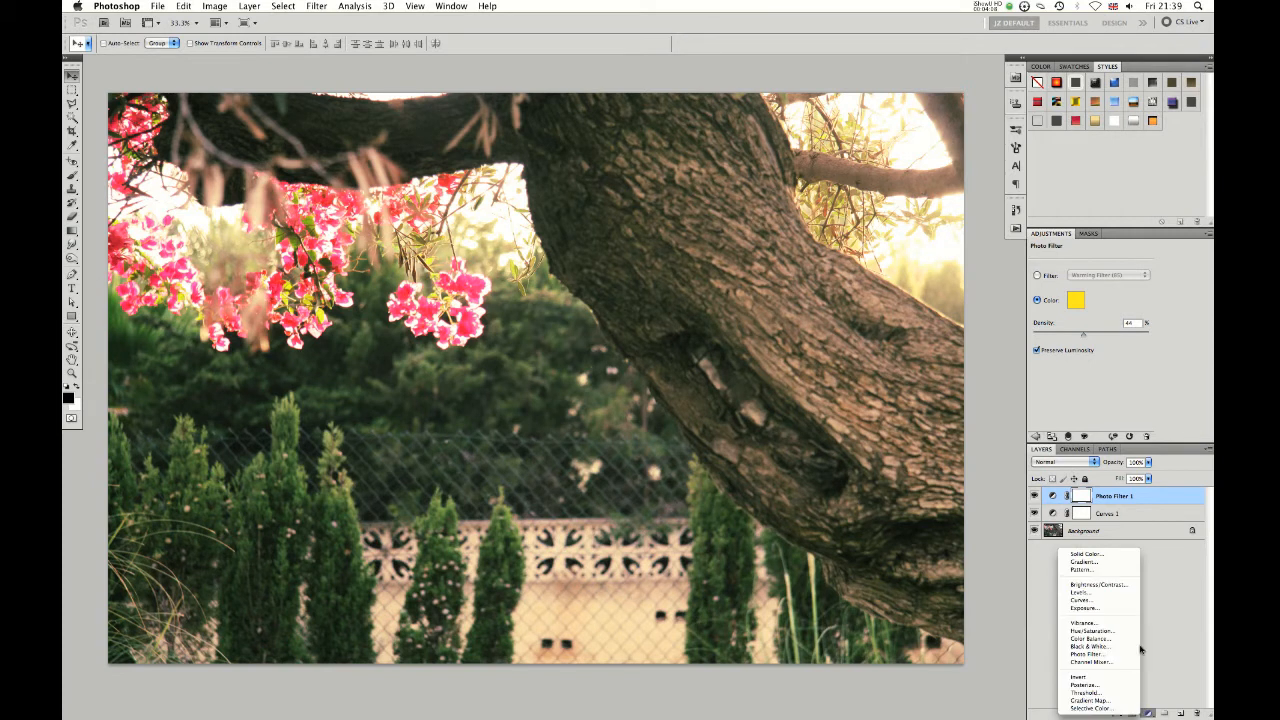
{"action": "left_click", "coordinate": [1089, 677]}
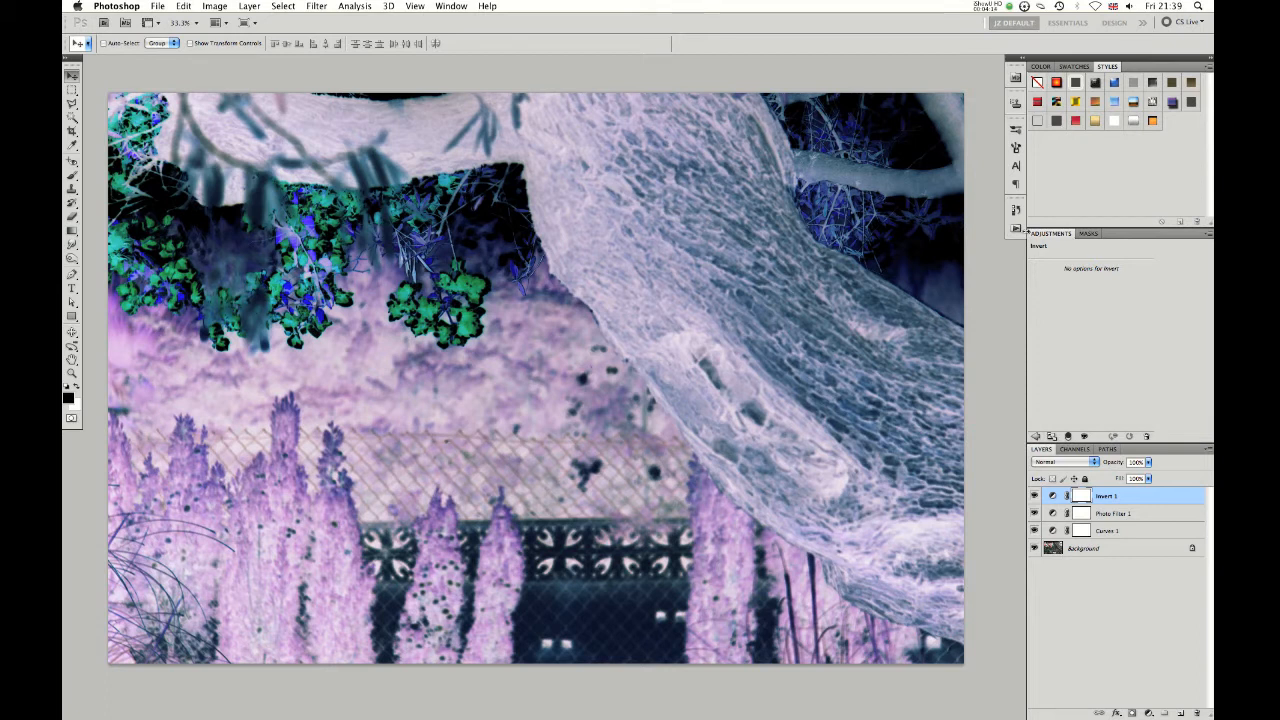
{"action": "left_click", "coordinate": [1016, 229]}
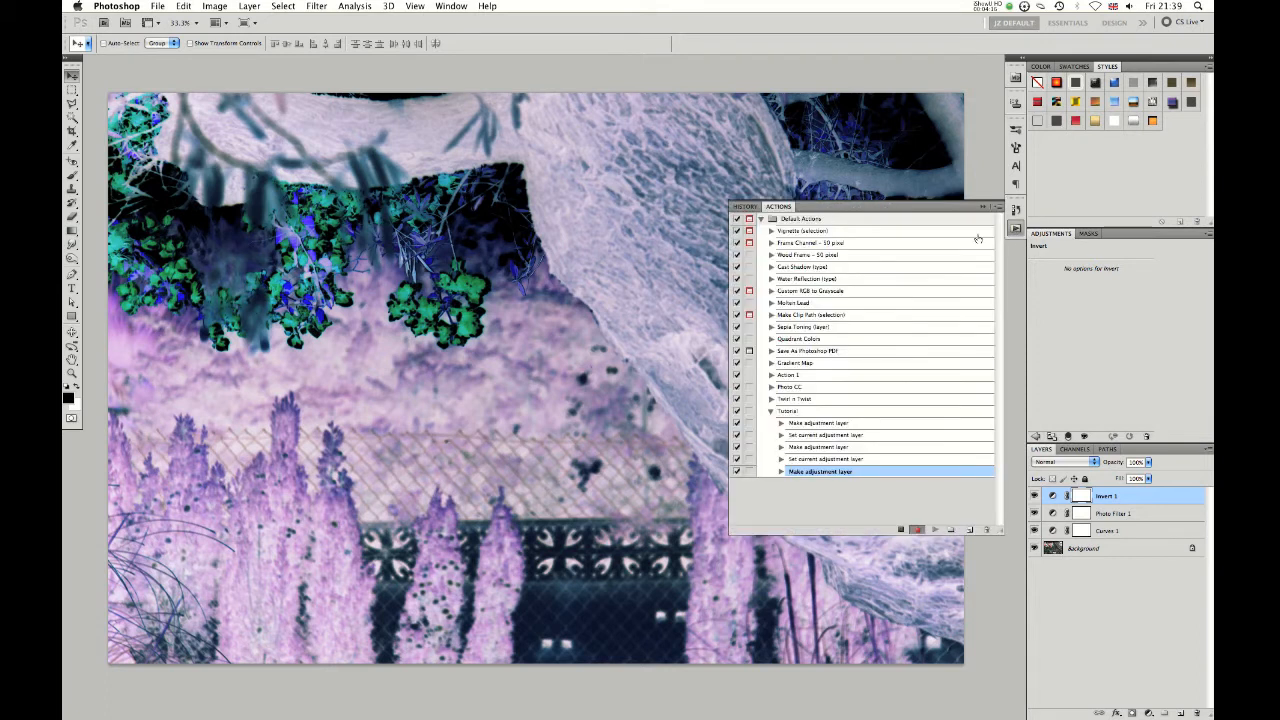
{"action": "left_click", "coordinate": [900, 529]}
{"action": "left_click", "coordinate": [771, 412]}
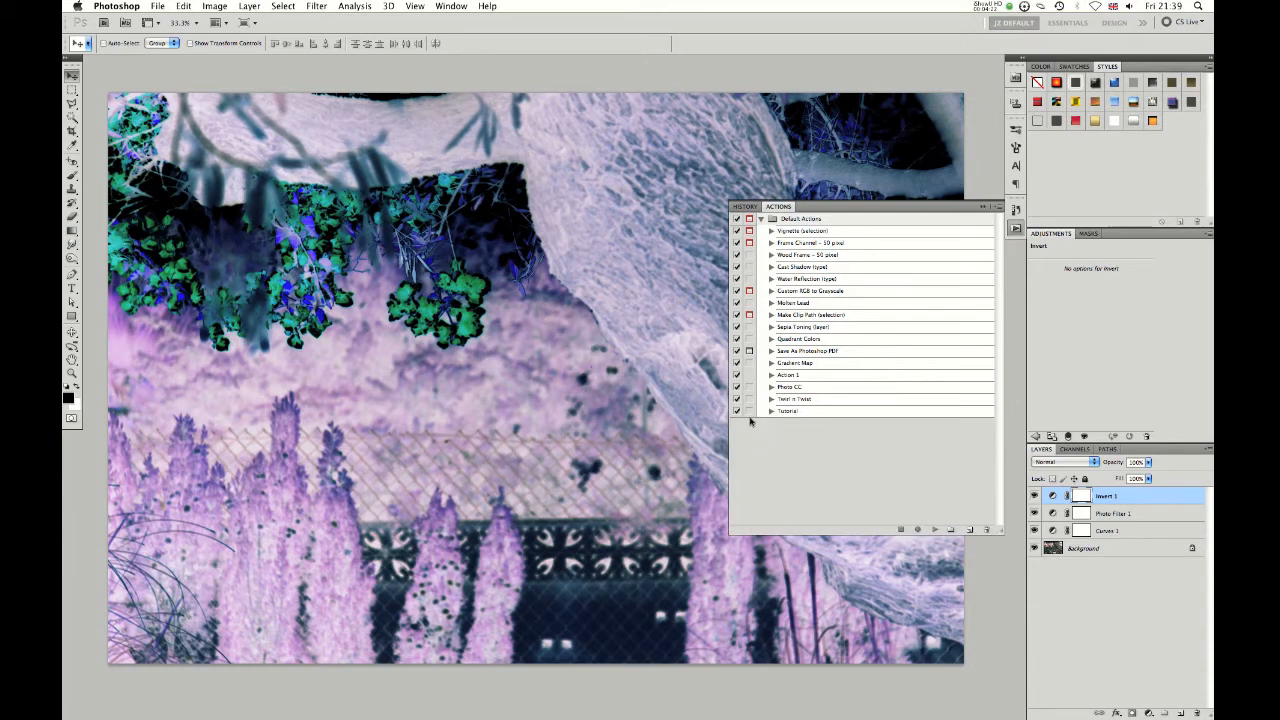
Step: Open the photo IMG_1968.JPG from the Photos folder and clear the Actions panel away from the image
{"action": "key", "text": "super+Tab"}
{"action": "key", "text": "super+o"}
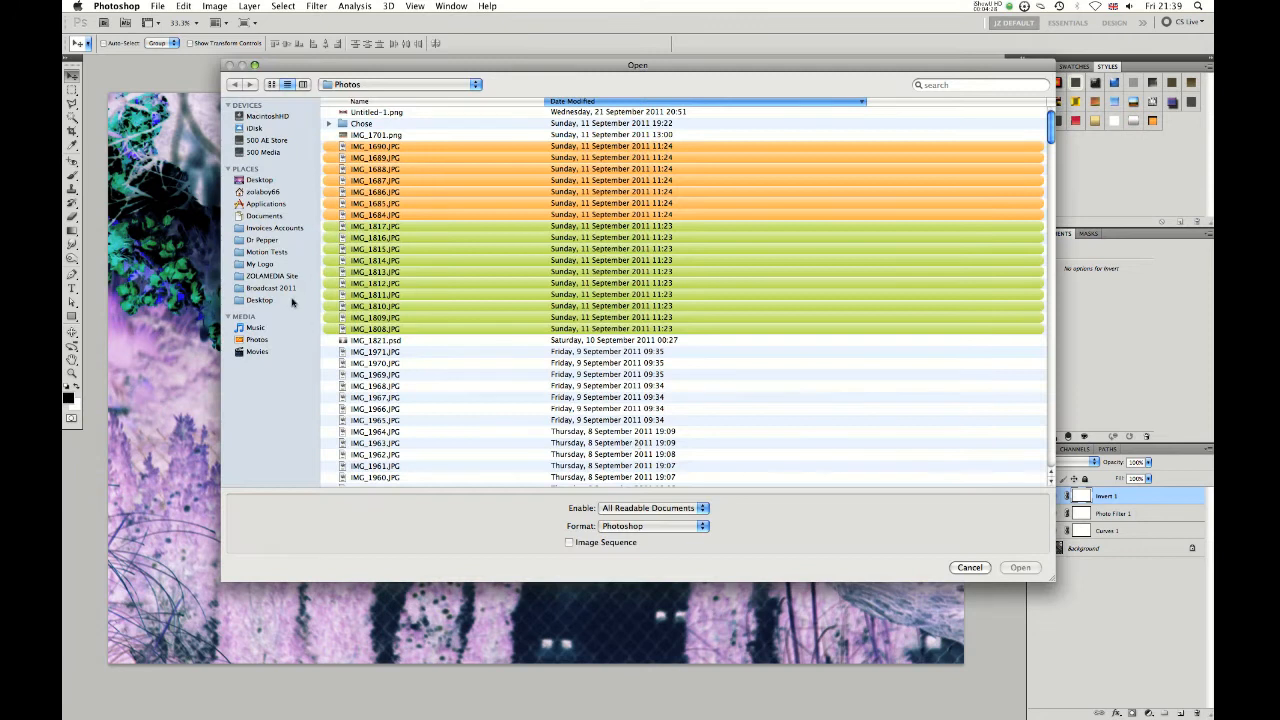
{"action": "left_click", "coordinate": [388, 386]}
{"action": "double_click", "coordinate": [388, 386]}
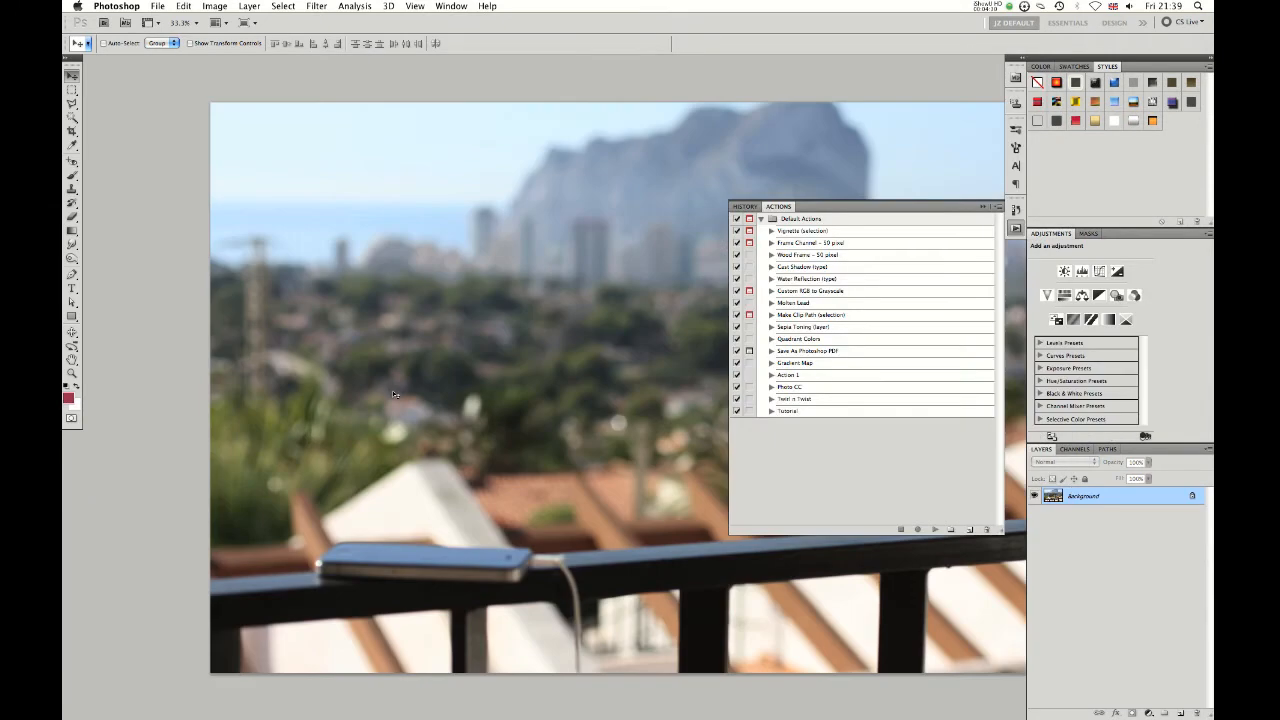
{"action": "left_click", "coordinate": [984, 207]}
{"action": "left_click_drag", "start_coordinate": [708, 277], "coordinate": [612, 264]}
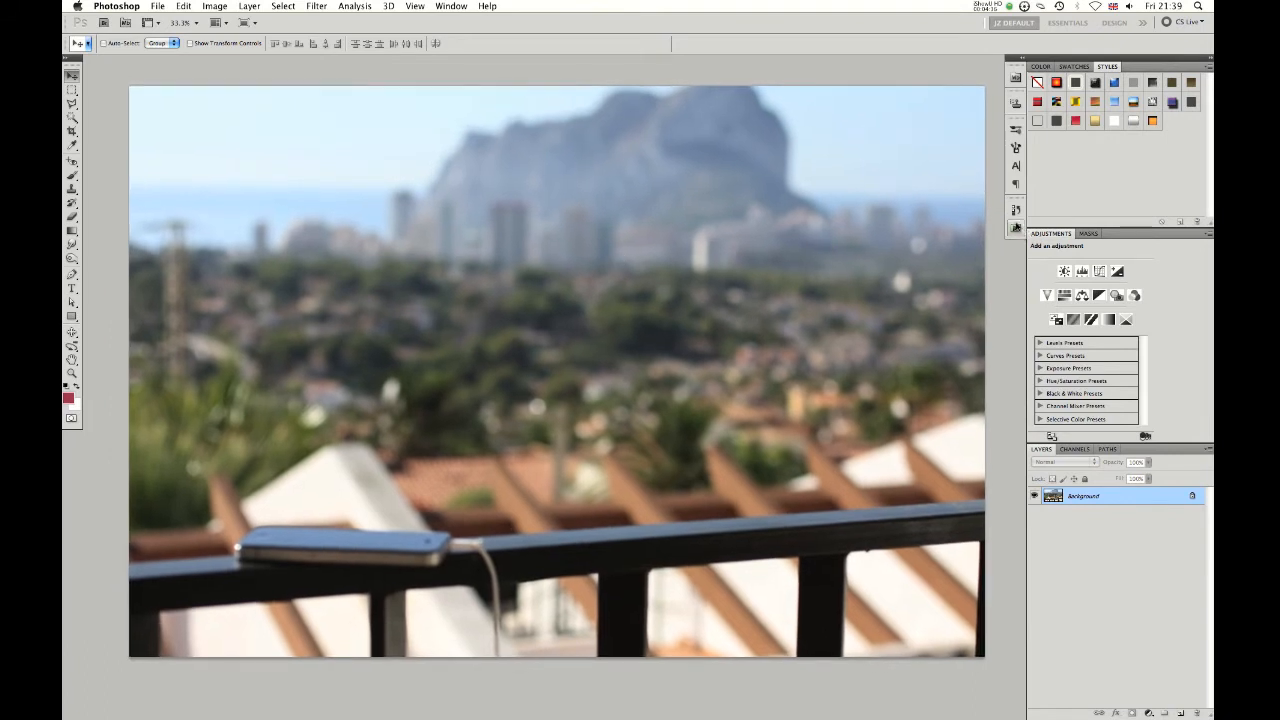
Step: Play the Tutorial action on the balcony photo and view the full image without the Actions panel
{"action": "left_click", "coordinate": [1016, 228]}
{"action": "left_click", "coordinate": [786, 412]}
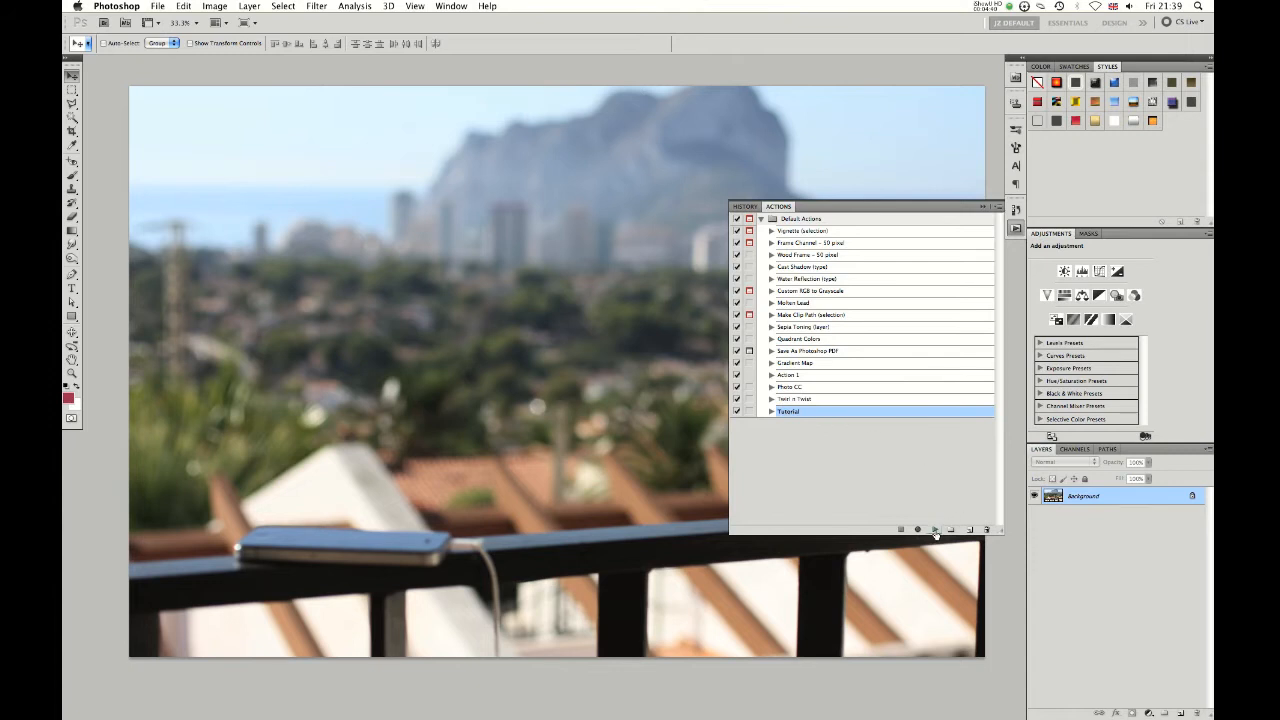
{"action": "left_click", "coordinate": [935, 530]}
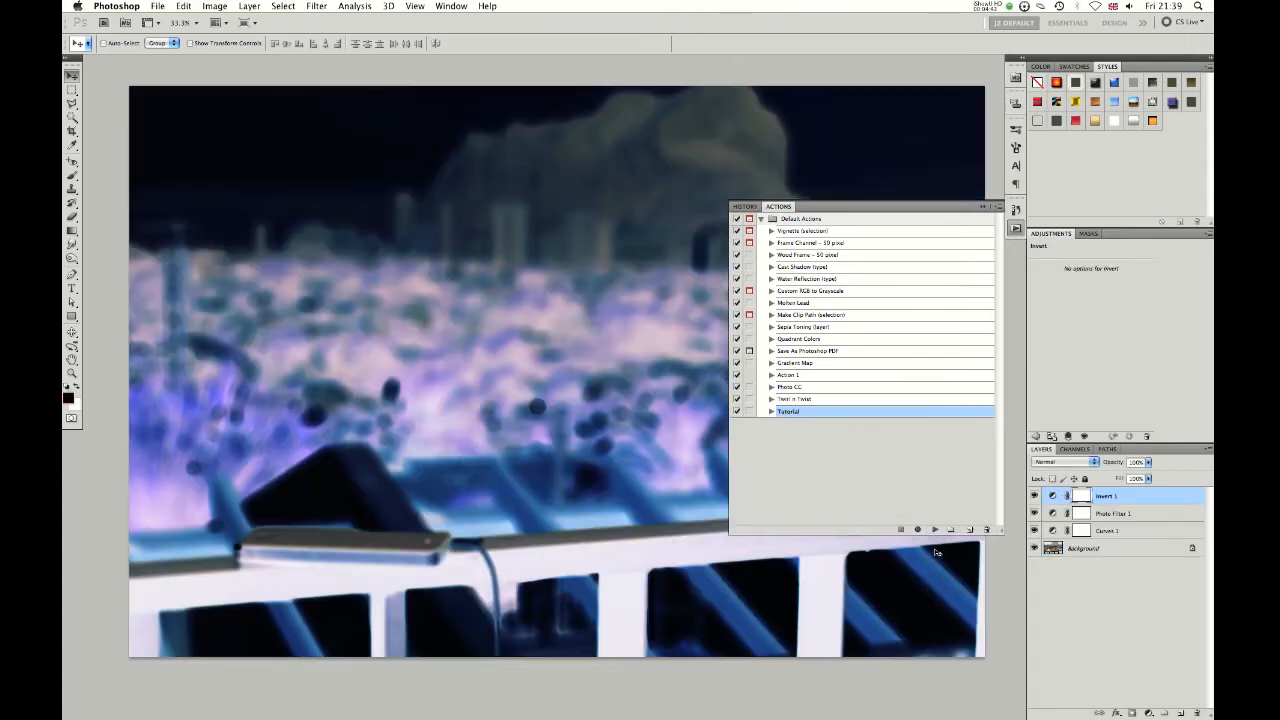
{"action": "left_click", "coordinate": [982, 208]}
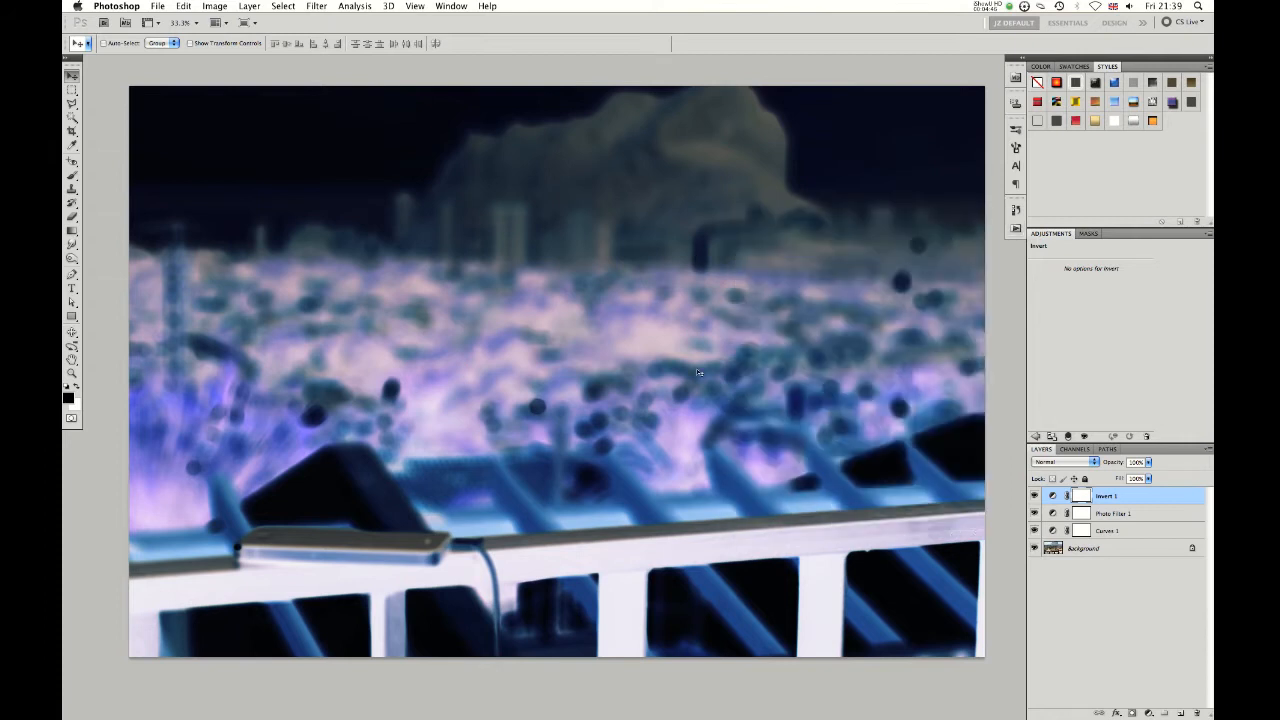
{"action": "mouse_move", "coordinate": [432, 289]}
{"action": "left_mouse_down"}
{"action": "mouse_move", "coordinate": [457, 354]}
{"action": "mouse_move", "coordinate": [429, 251]}
{"action": "mouse_move", "coordinate": [443, 274]}
{"action": "left_mouse_up"}
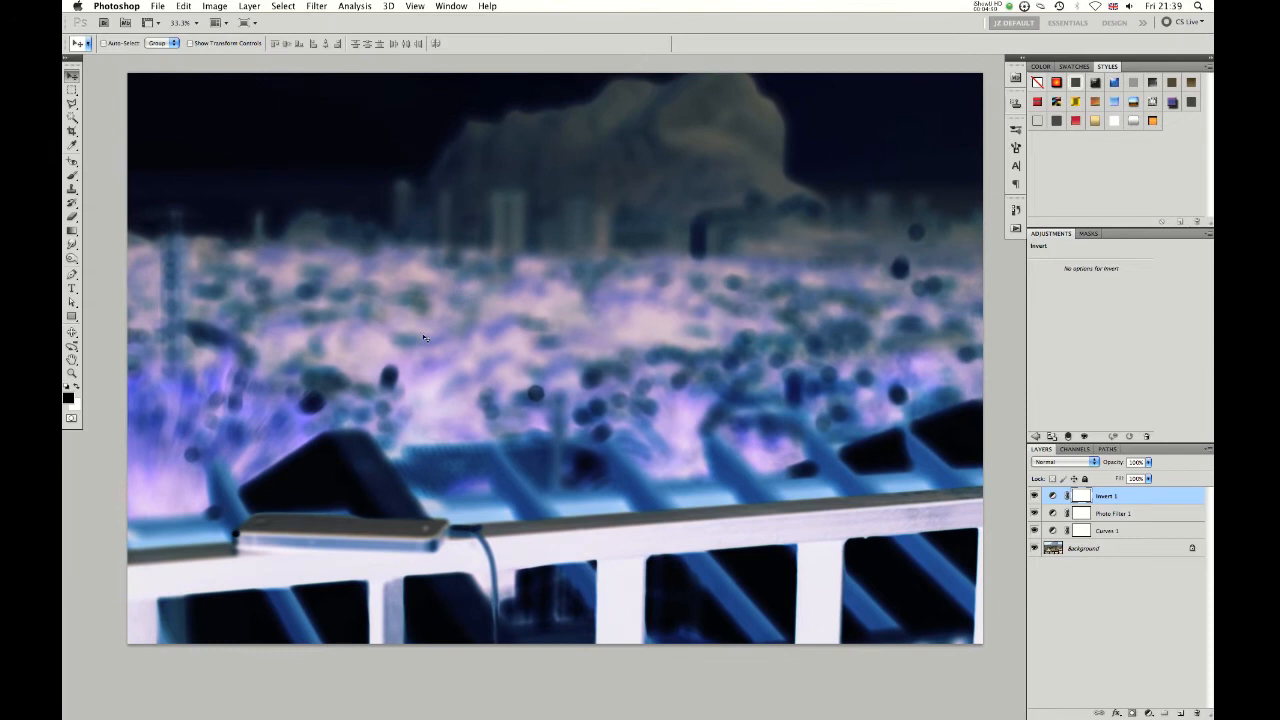
Step: Close the balcony photo and step the tree photo back to before the Invert layer and the Photo Filter's custom settings
{"action": "key", "text": "super+w"}
{"action": "left_click", "coordinate": [597, 241]}
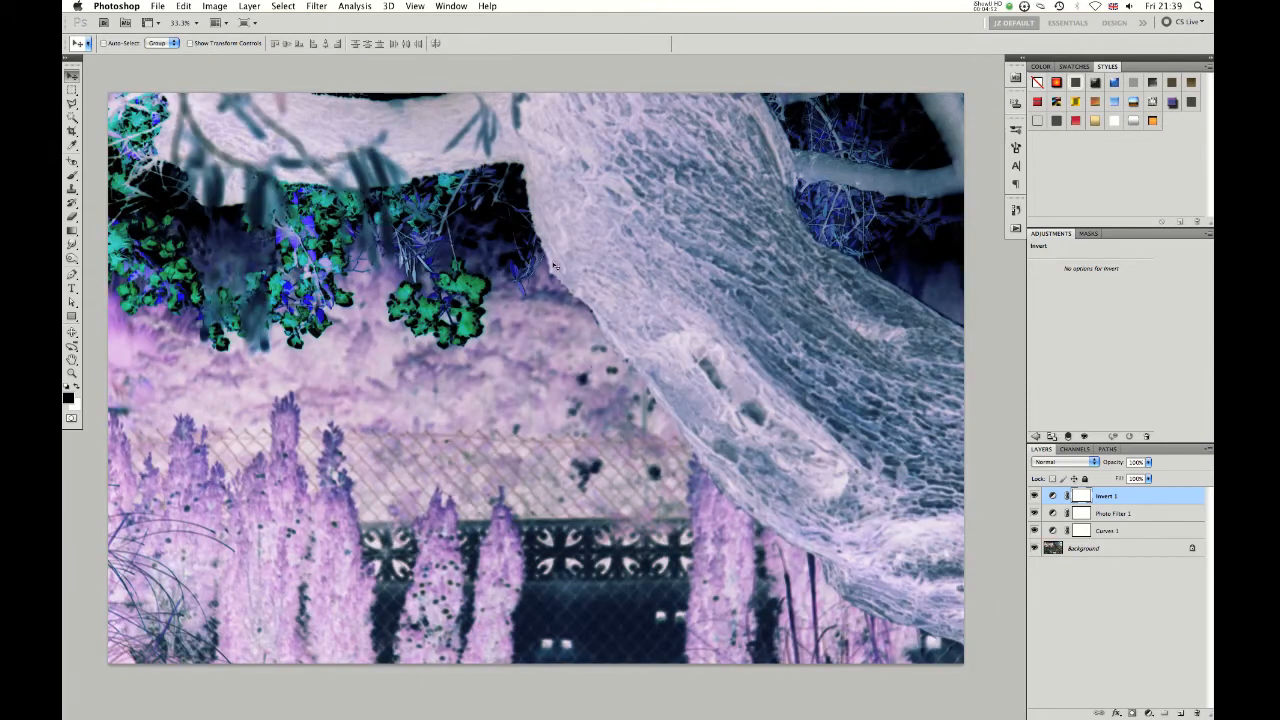
{"action": "key", "text": "alt+super+z"}
{"action": "key", "text": "alt+super+z"}
Step: Expand the Tutorial action, select its second Make adjustment layer command, and resume recording from there
{"action": "left_click", "coordinate": [1015, 228]}
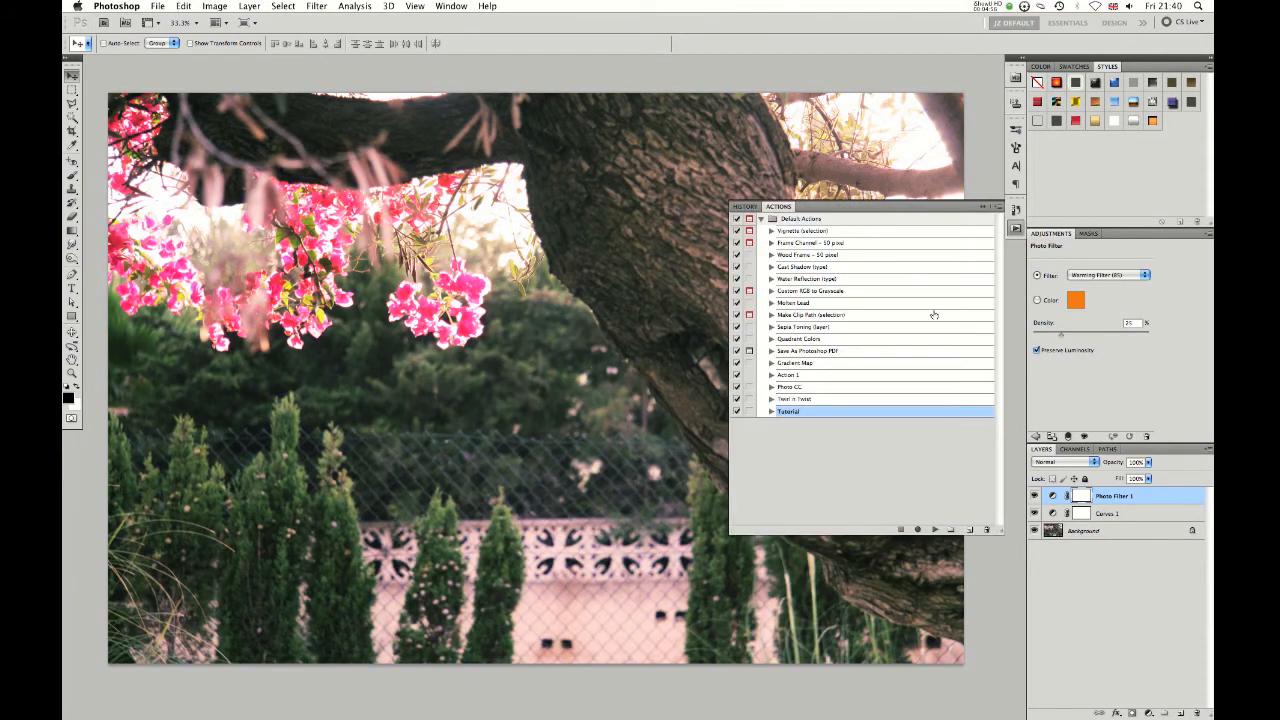
{"action": "left_click", "coordinate": [770, 411]}
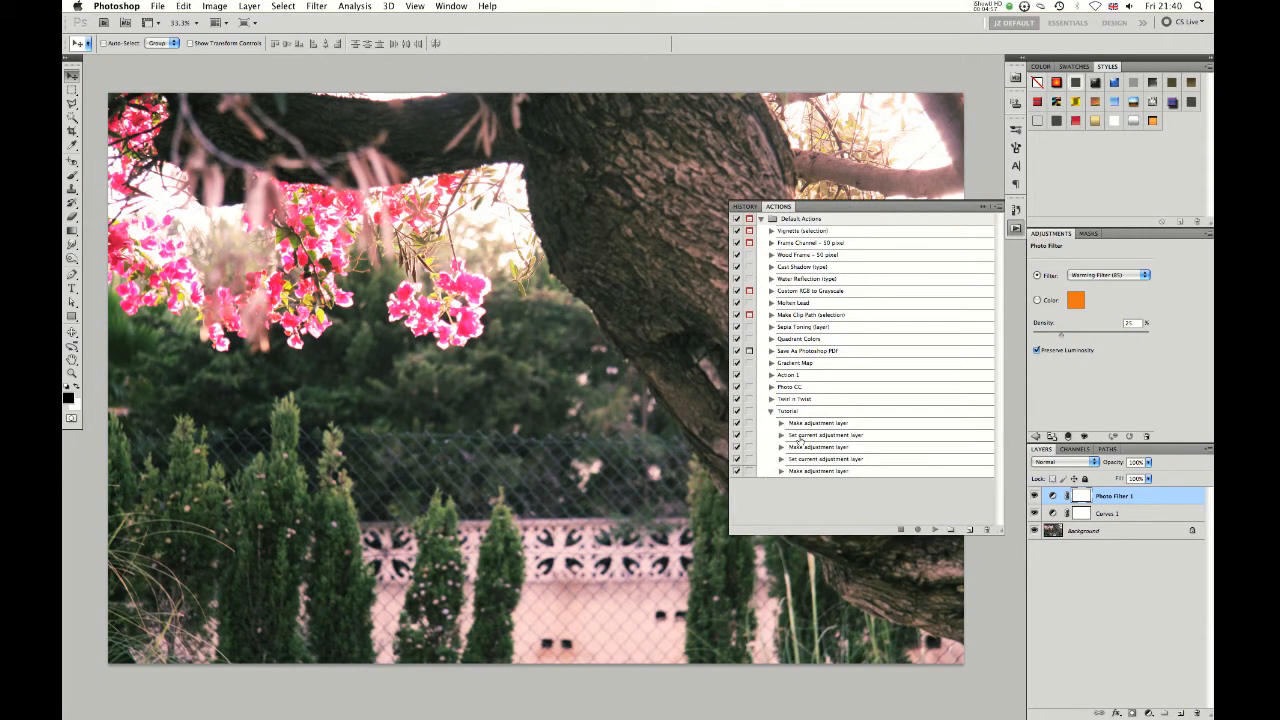
{"action": "left_click", "coordinate": [737, 423]}
{"action": "left_click", "coordinate": [804, 412]}
{"action": "left_click", "coordinate": [814, 436]}
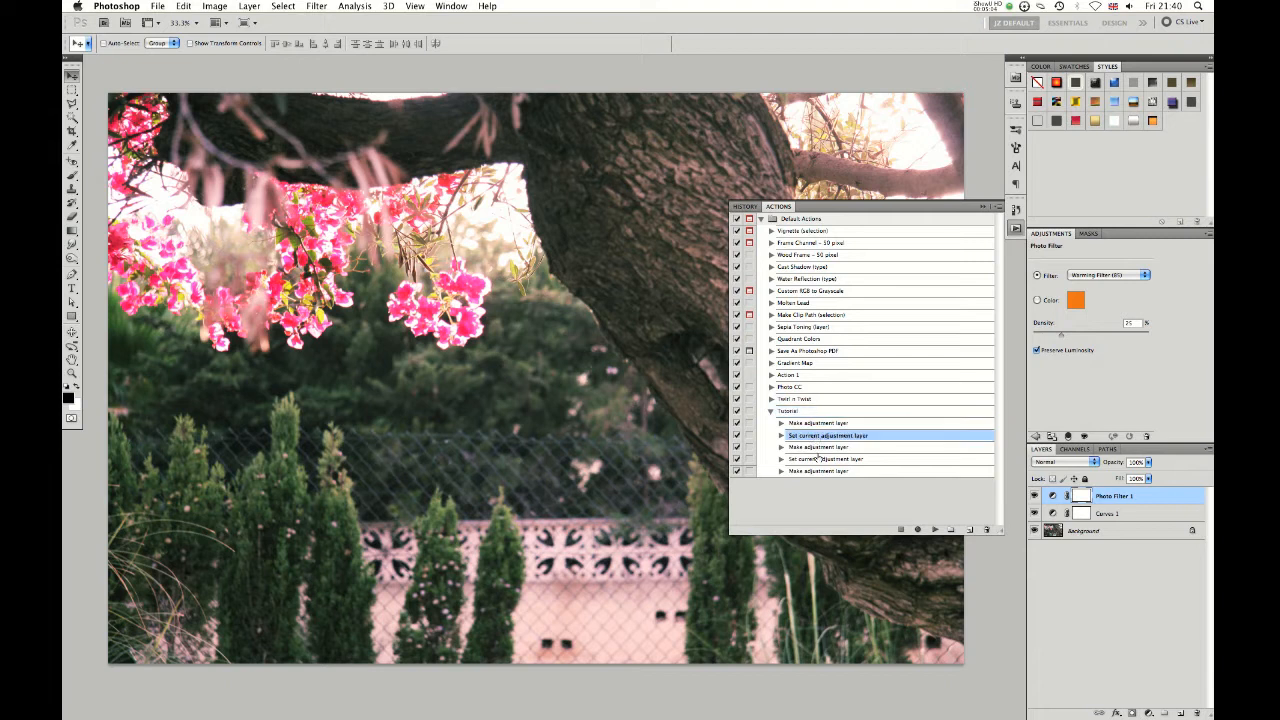
{"action": "left_click", "coordinate": [818, 448]}
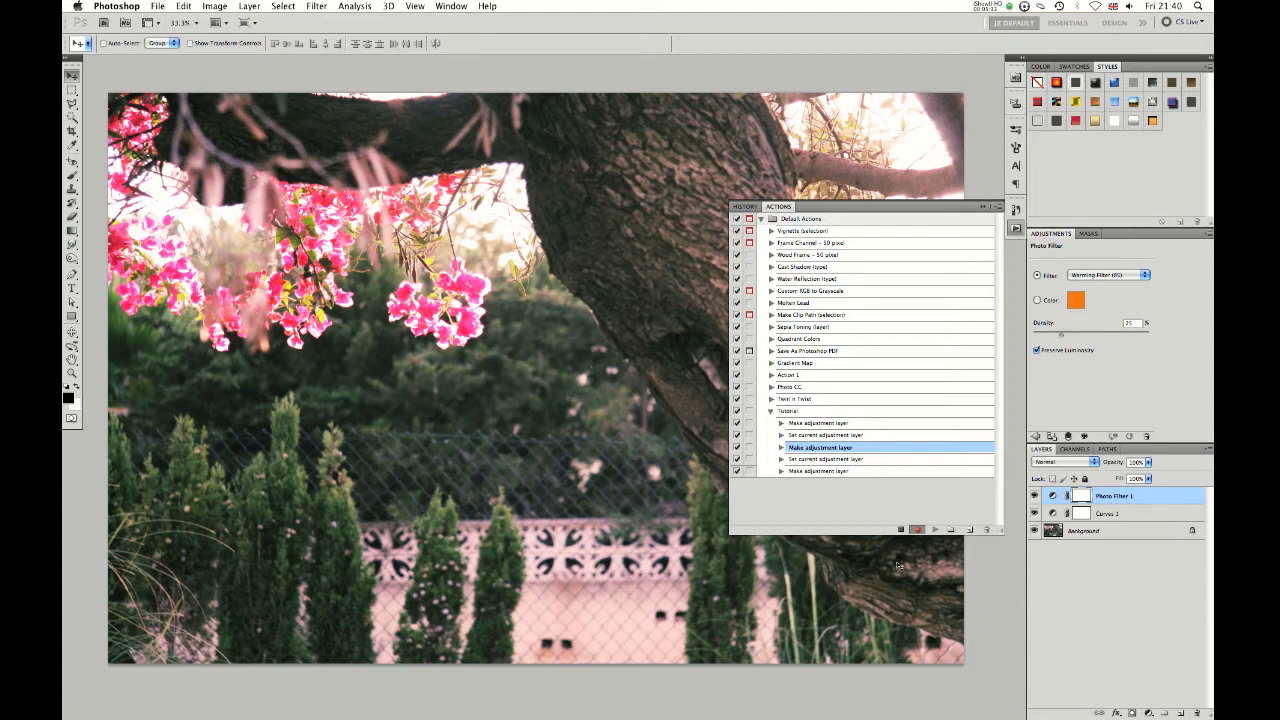
Step: Record a Black & White adjustment layer with Cyans at 135 into the Tutorial action, stop recording, and select the collapsed action
{"action": "left_click", "coordinate": [1148, 713]}
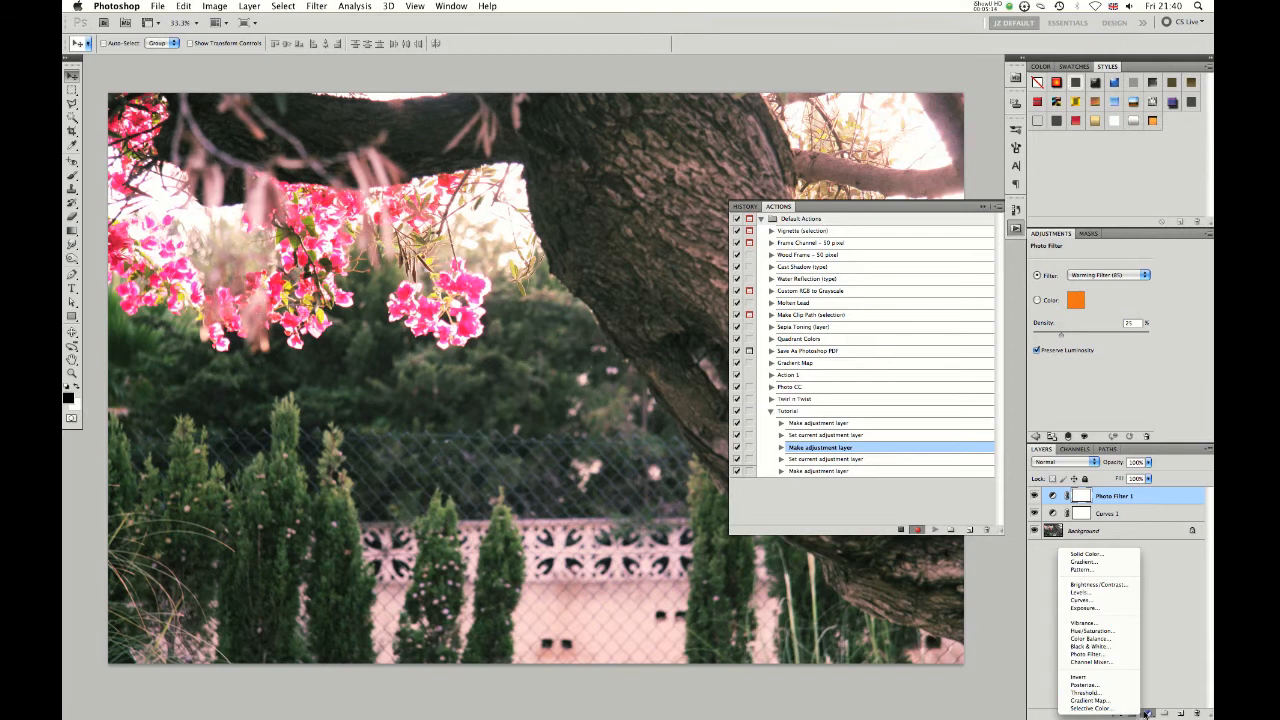
{"action": "left_click", "coordinate": [1100, 647]}
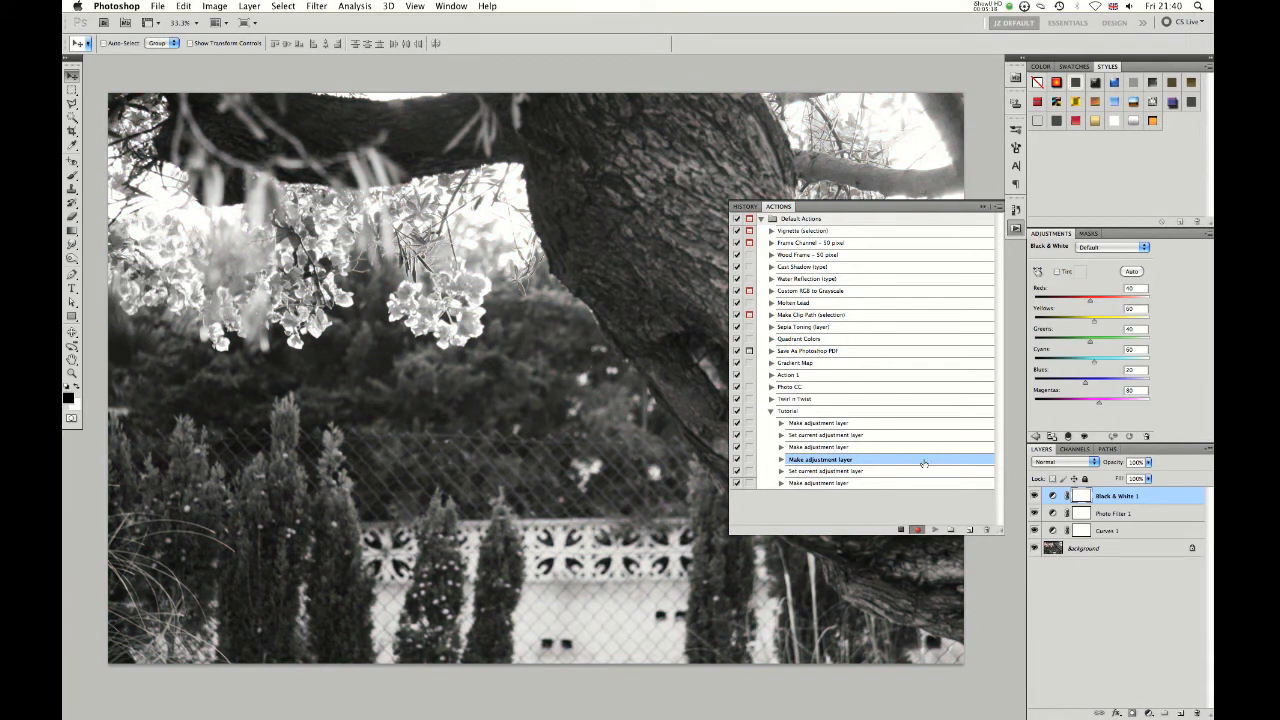
{"action": "left_click_drag", "start_coordinate": [1096, 361], "coordinate": [1111, 361]}
{"action": "left_click", "coordinate": [900, 529]}
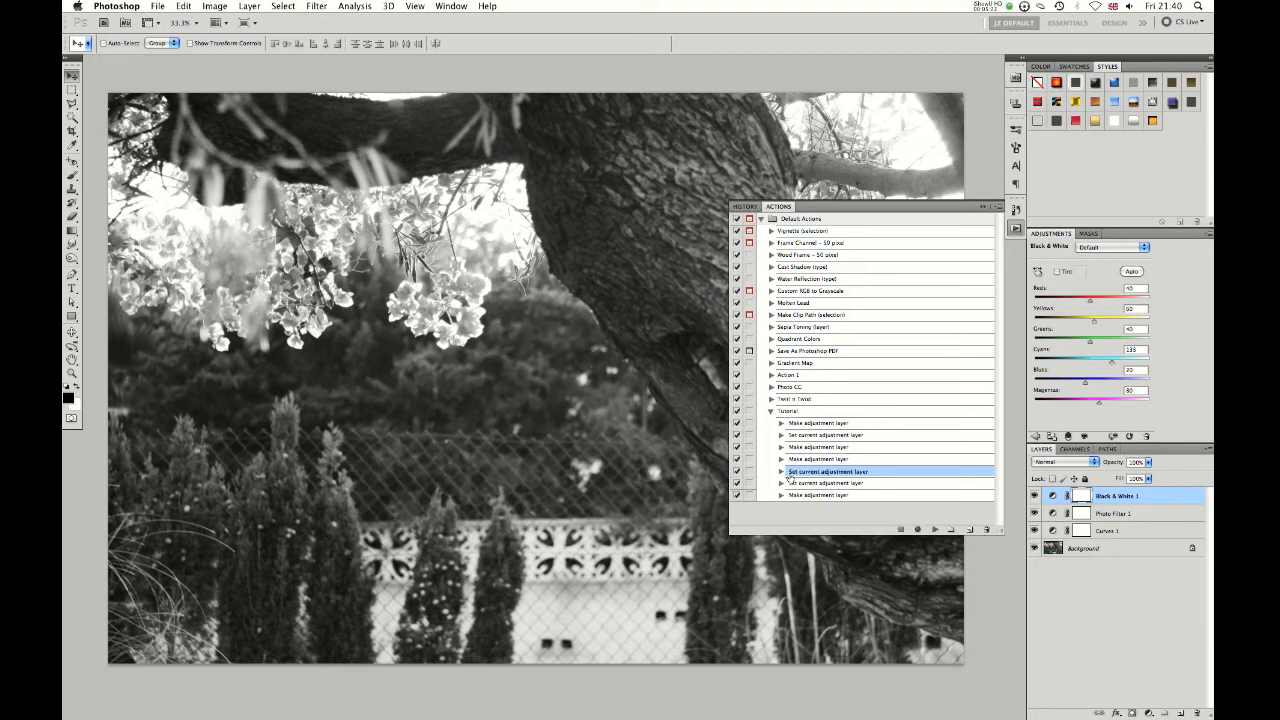
{"action": "left_click", "coordinate": [771, 411]}
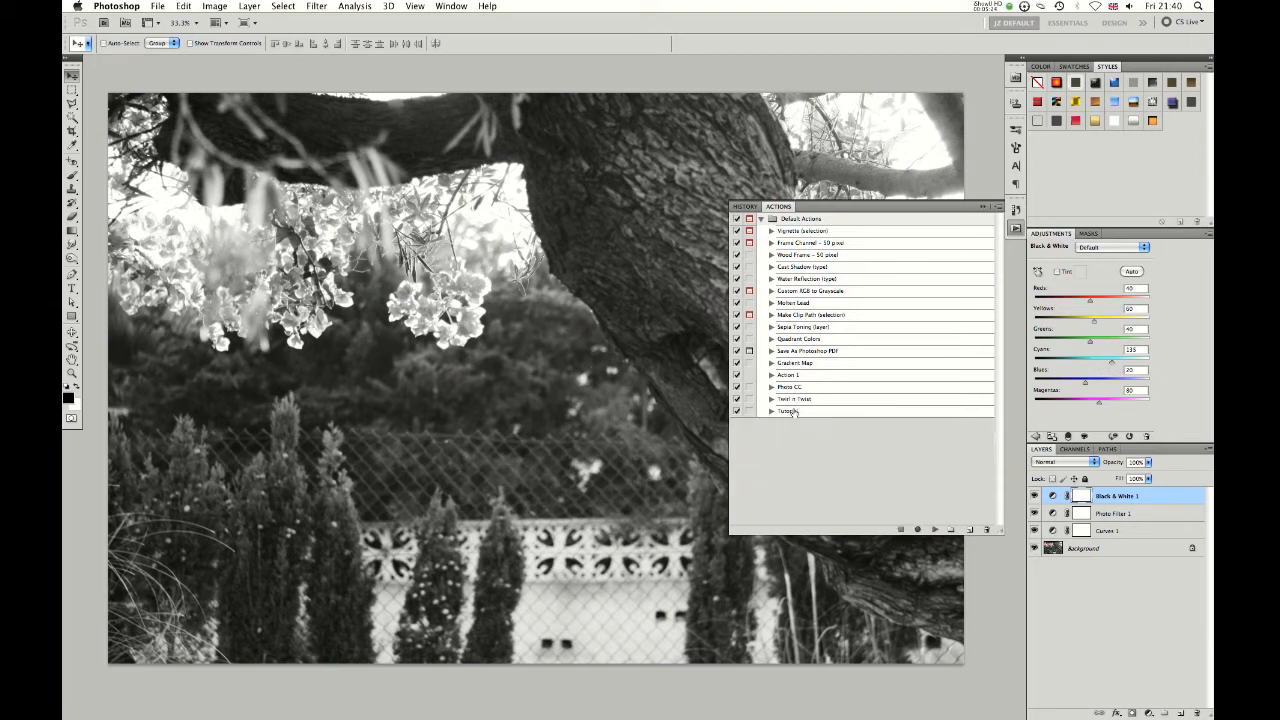
{"action": "left_click", "coordinate": [793, 411]}
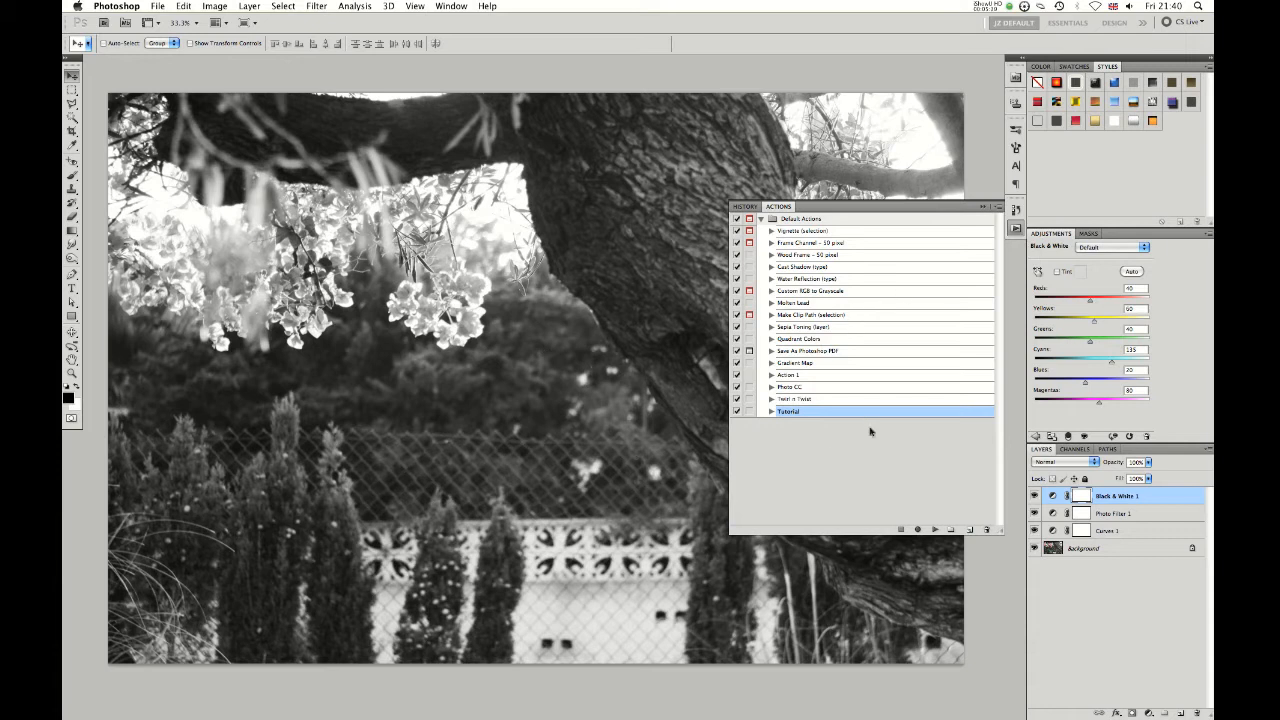
Step: Review the commands inside the Tutorial action, collapse it, and switch to the transparent document containing the twisted metallic shape
{"action": "left_click", "coordinate": [771, 411]}
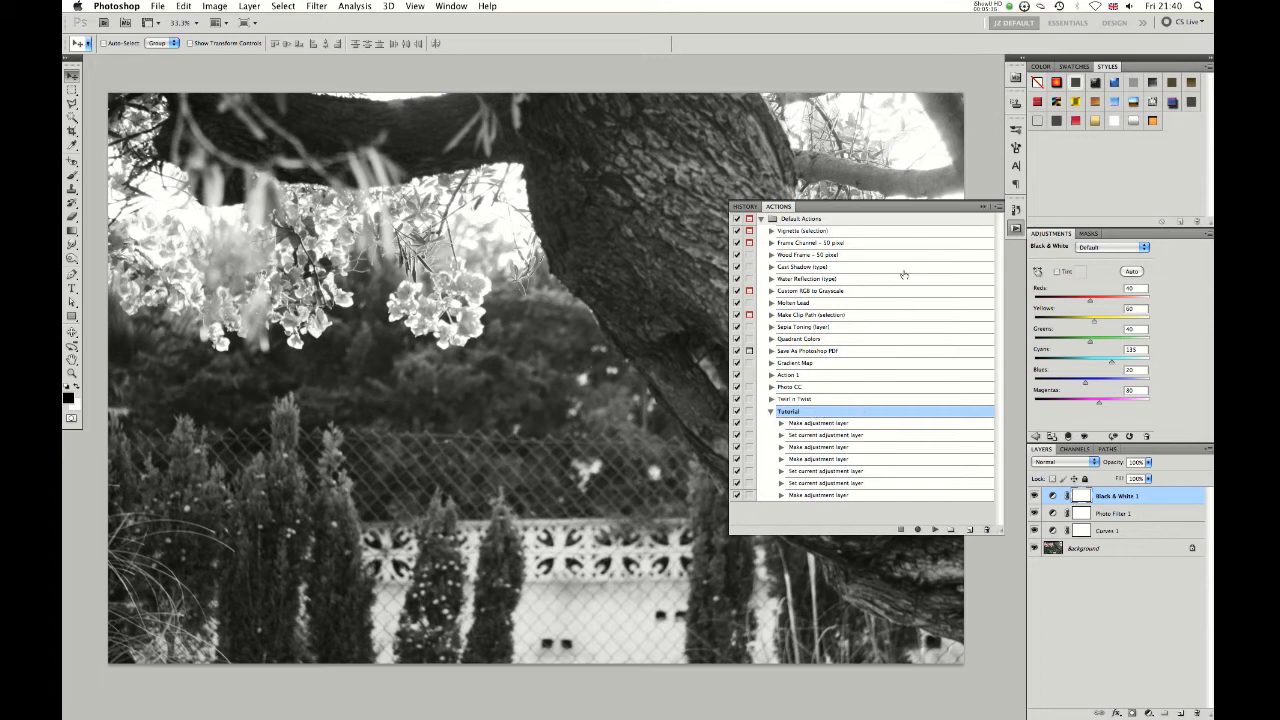
{"action": "left_click", "coordinate": [771, 411]}
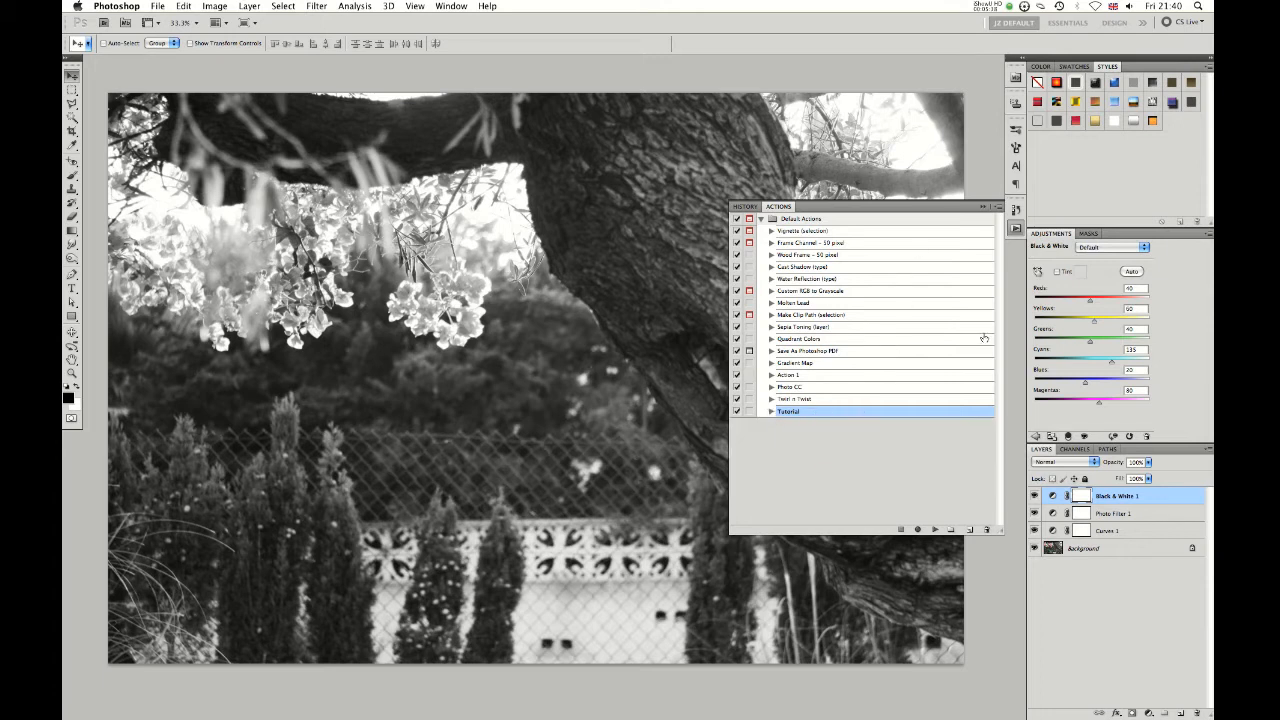
{"action": "left_click", "coordinate": [983, 207]}
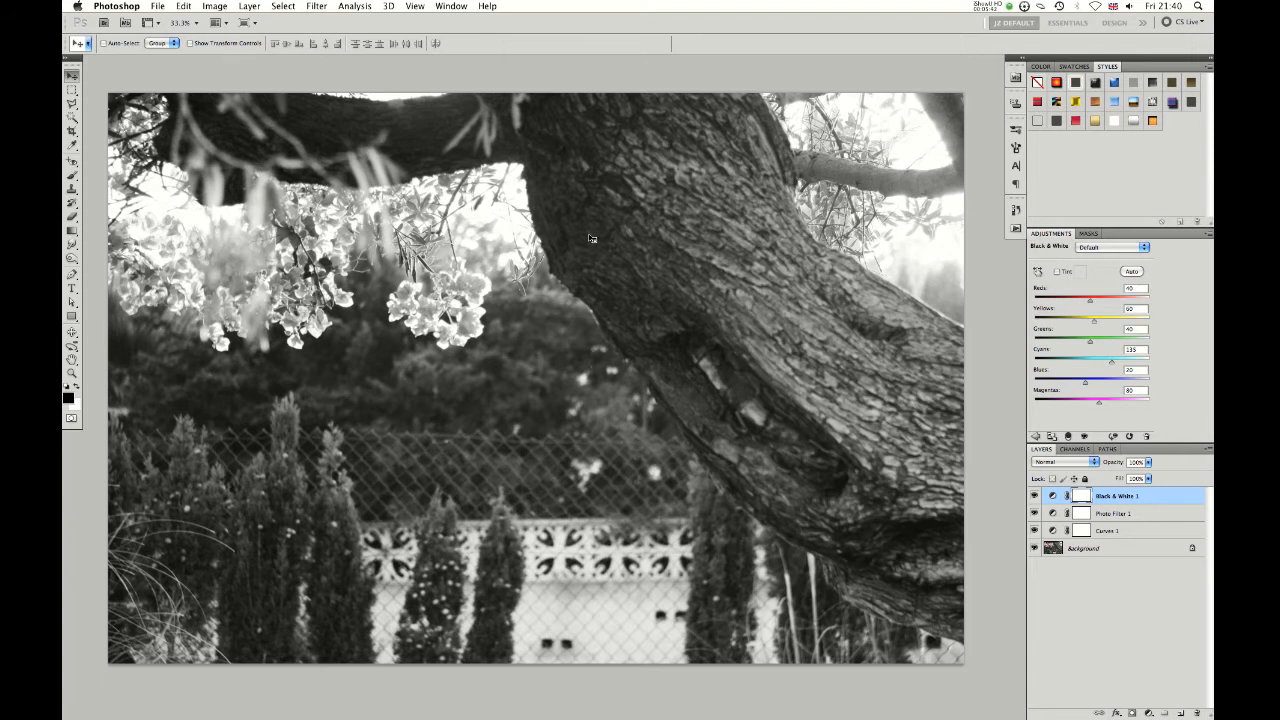
{"action": "key", "text": "ctrl+Tab"}
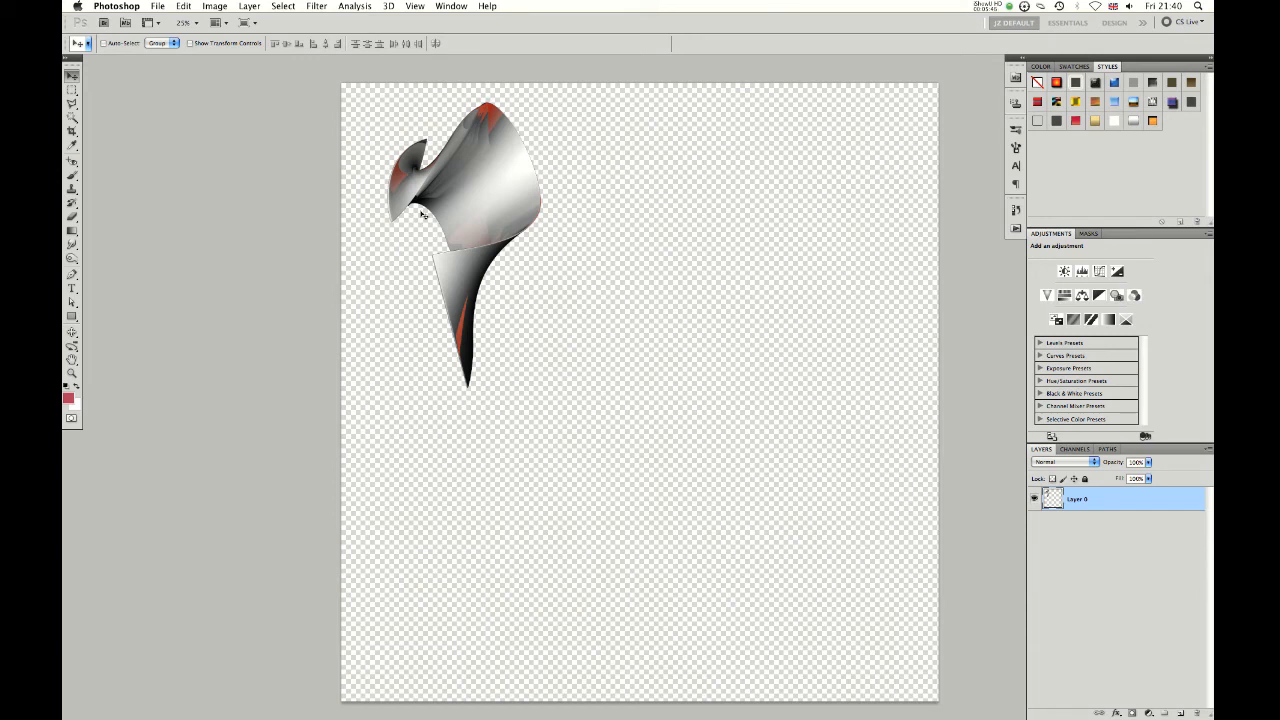
Step: Move the metallic shape on Layer 0 slightly closer to the canvas's upper-left corner and keep that layer selected
{"action": "left_click_drag", "start_coordinate": [570, 234], "coordinate": [537, 228]}
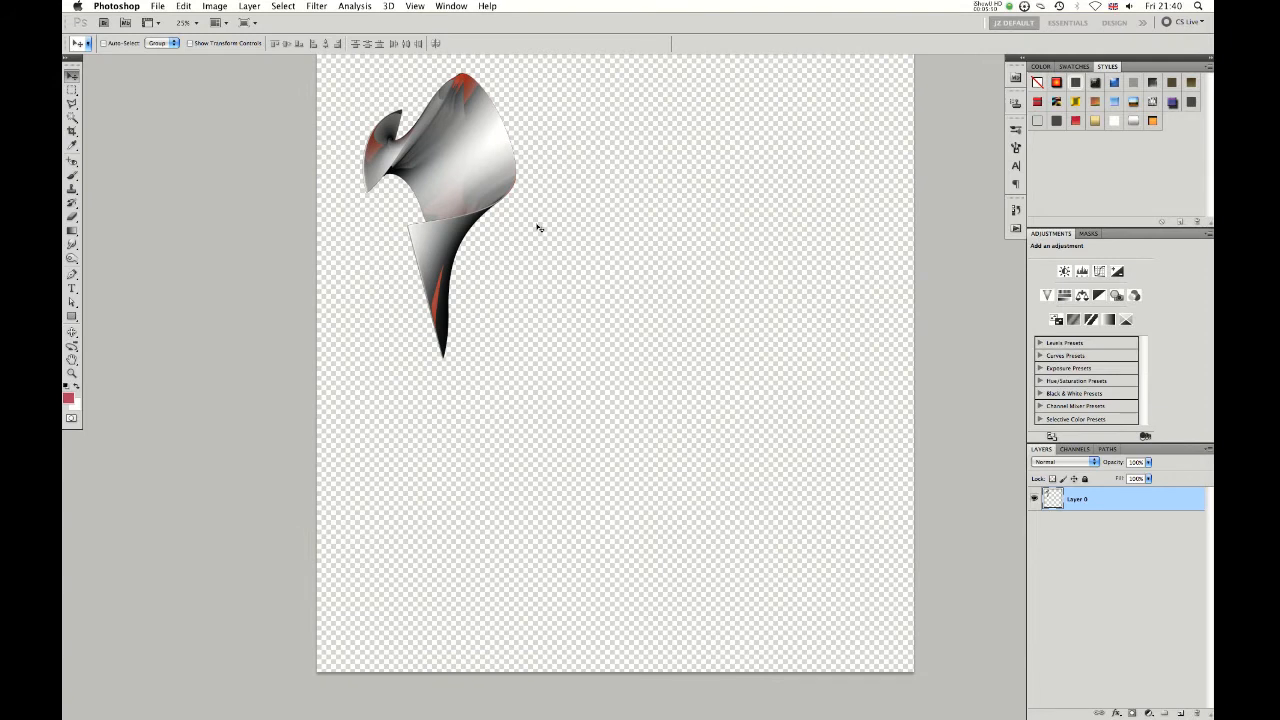
{"action": "left_click_drag", "start_coordinate": [502, 181], "coordinate": [489, 115]}
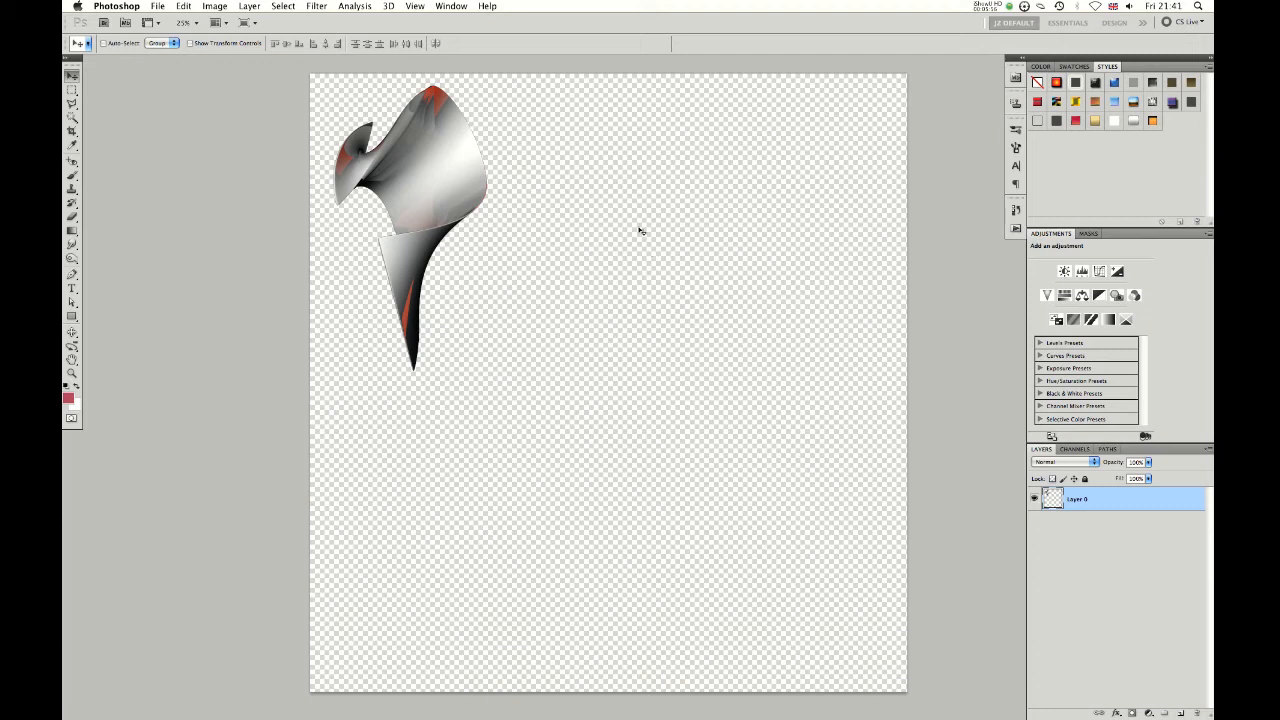
{"action": "left_click_drag", "start_coordinate": [656, 256], "coordinate": [623, 206]}
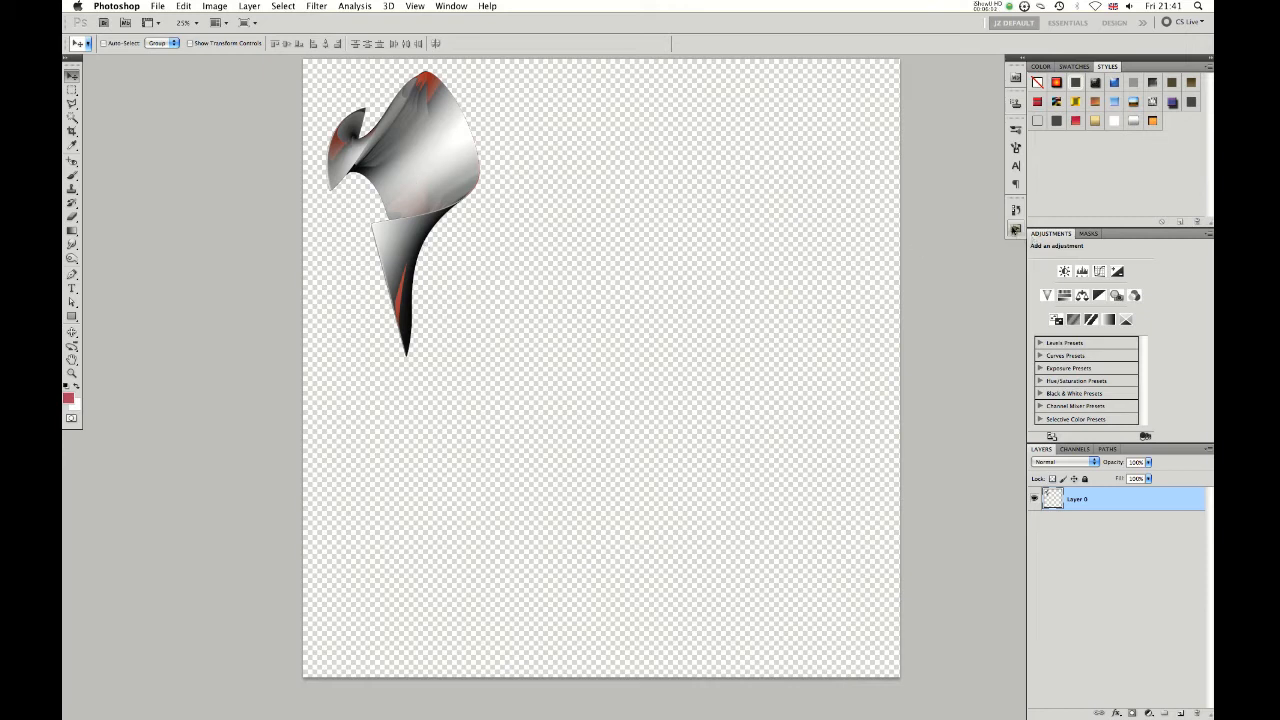
{"action": "left_click", "coordinate": [1098, 552]}
{"action": "left_click_drag", "start_coordinate": [503, 254], "coordinate": [513, 278]}
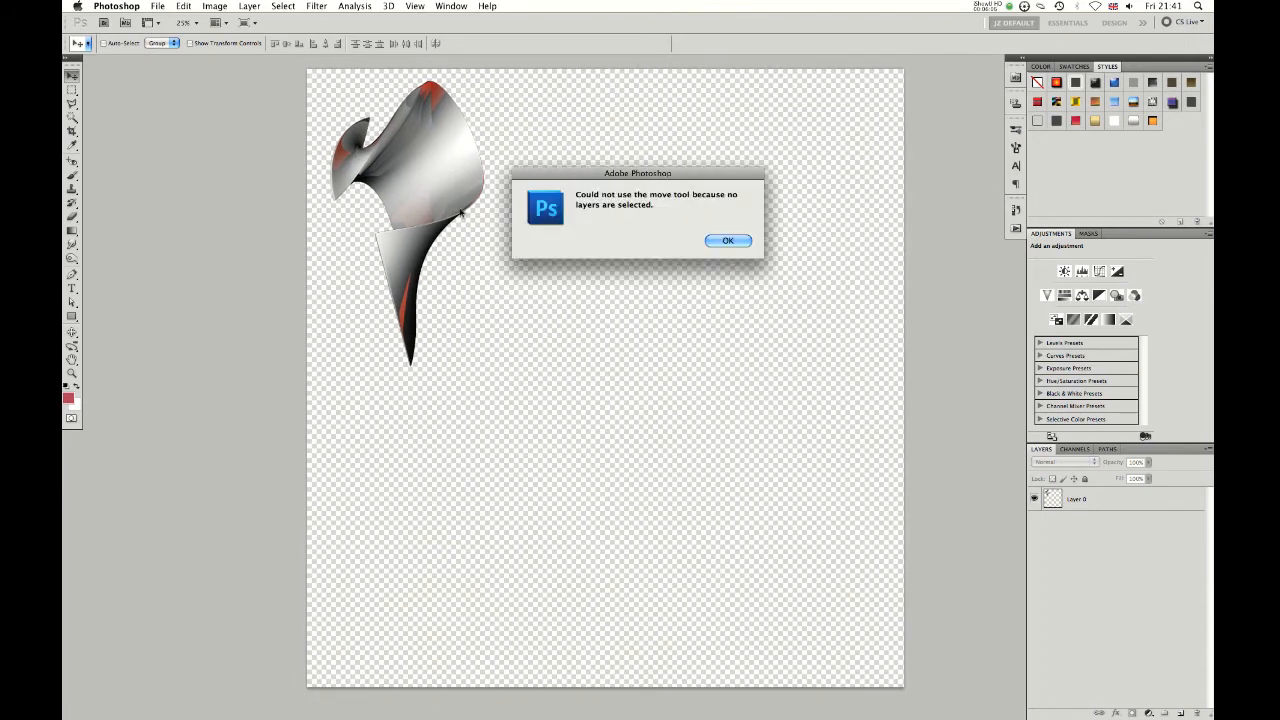
{"action": "left_click", "coordinate": [728, 240]}
{"action": "left_click", "coordinate": [1076, 505]}
{"action": "left_click_drag", "start_coordinate": [477, 209], "coordinate": [436, 191]}
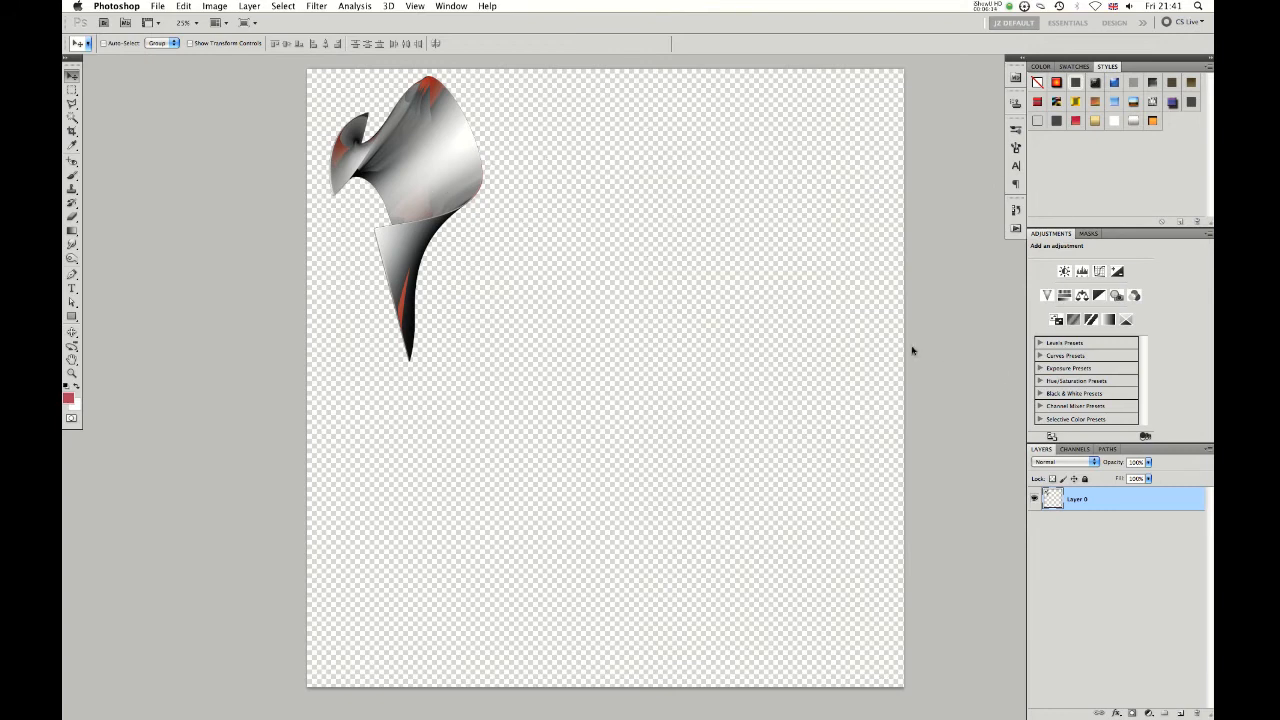
Step: Create a new action in the Default Actions set, enter the artist's full name as its name, and start recording
{"action": "left_click", "coordinate": [1015, 228]}
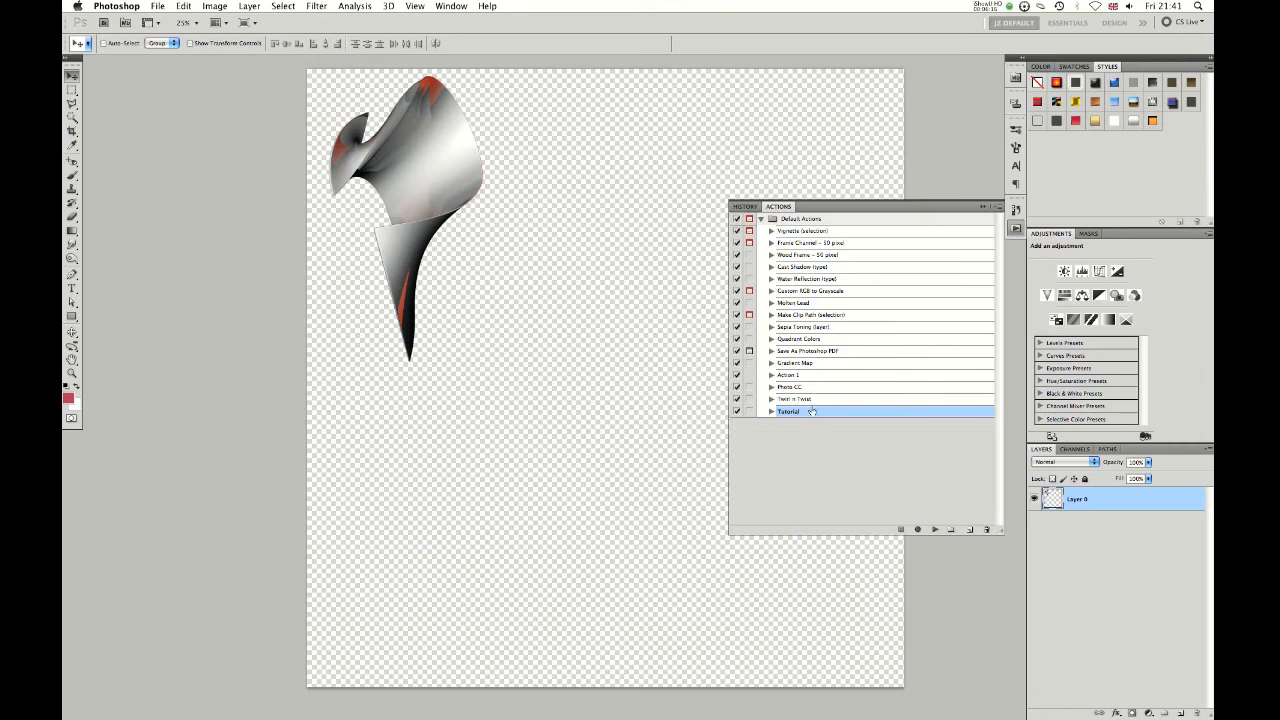
{"action": "left_click", "coordinate": [966, 530]}
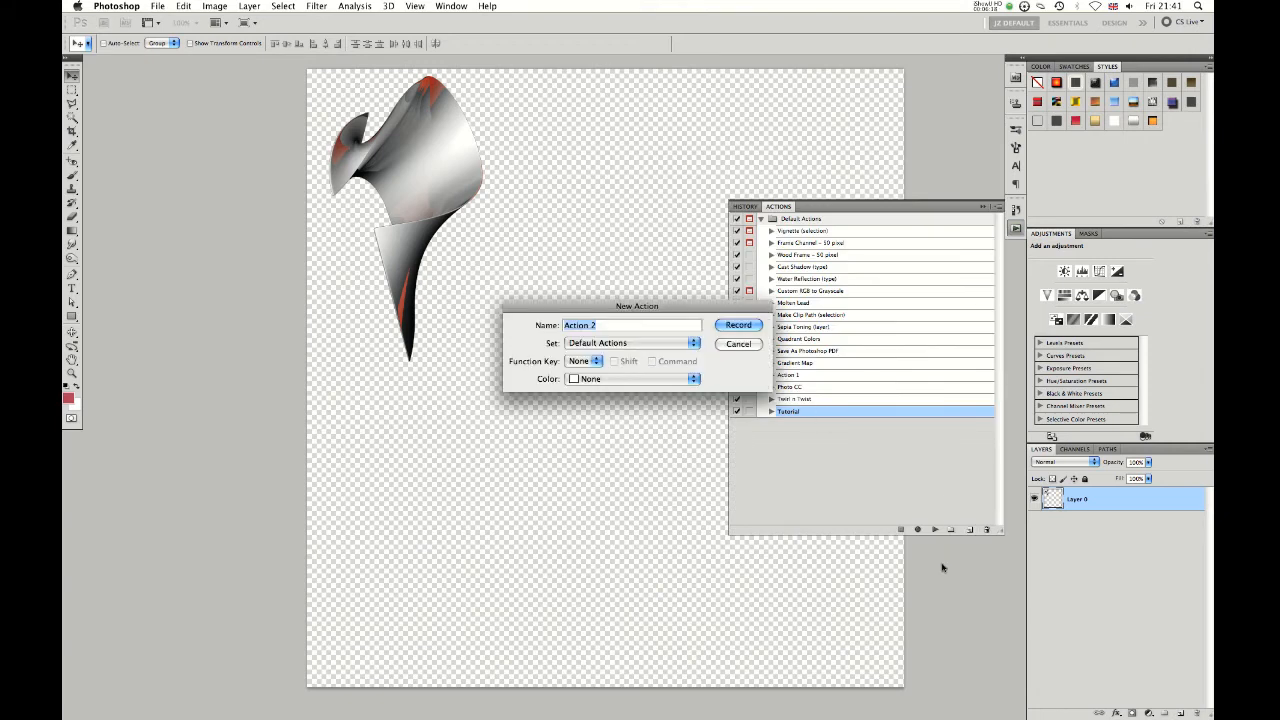
{"action": "type", "text": "Nik Ainley"}
{"action": "key", "text": "Return"}
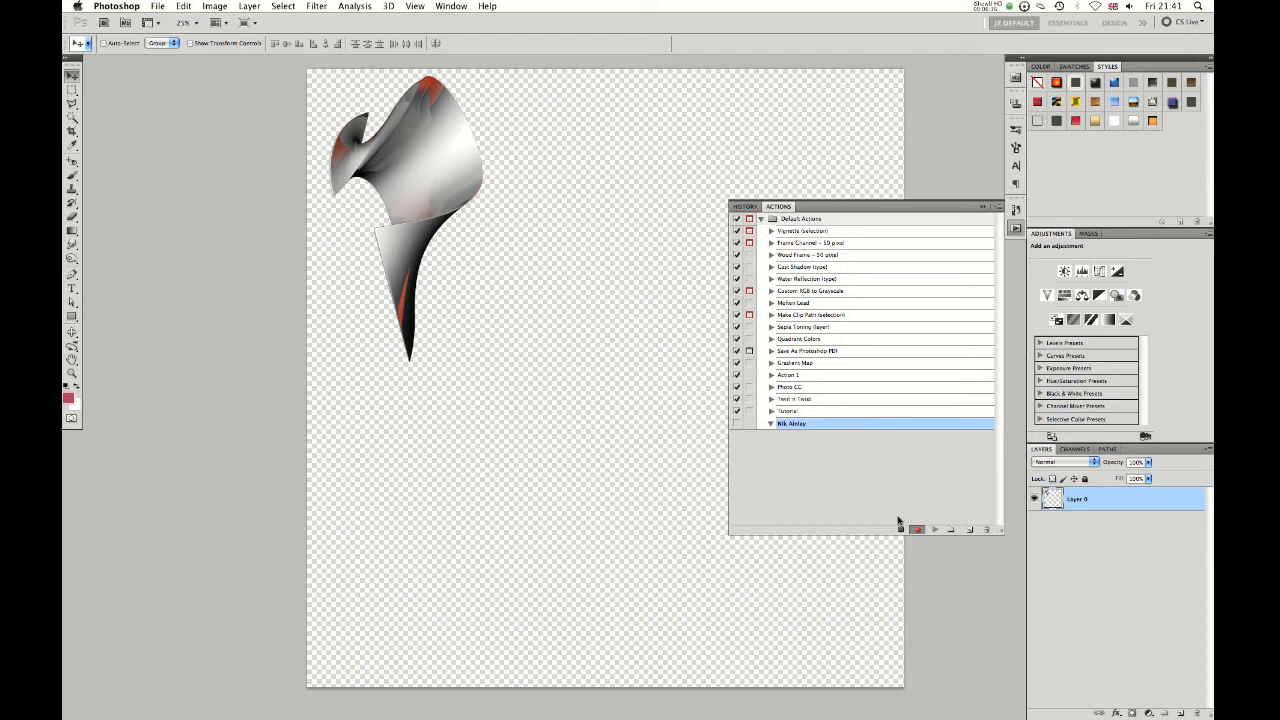
Step: Duplicate Layer 0 and free-transform the copy about its lower tip, scaling it to about 90% and rotating it about 9° clockwise
{"action": "key", "text": "super+j"}
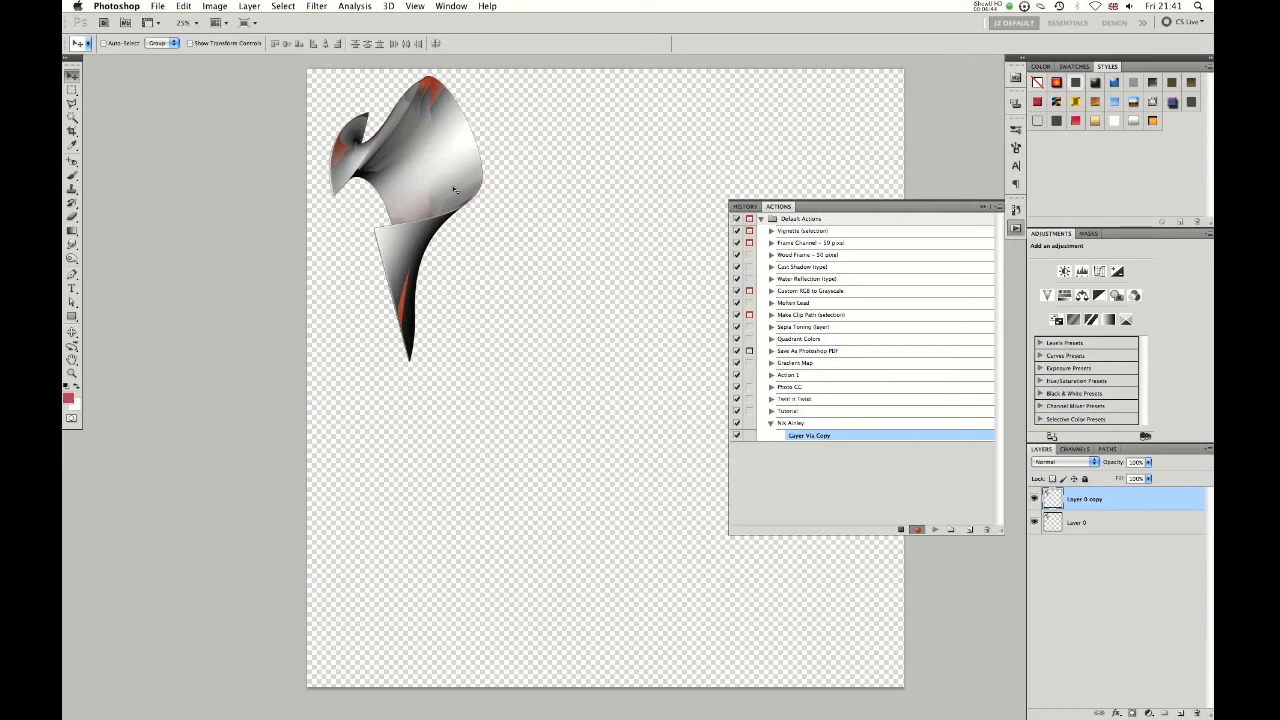
{"action": "key", "text": "super+t"}
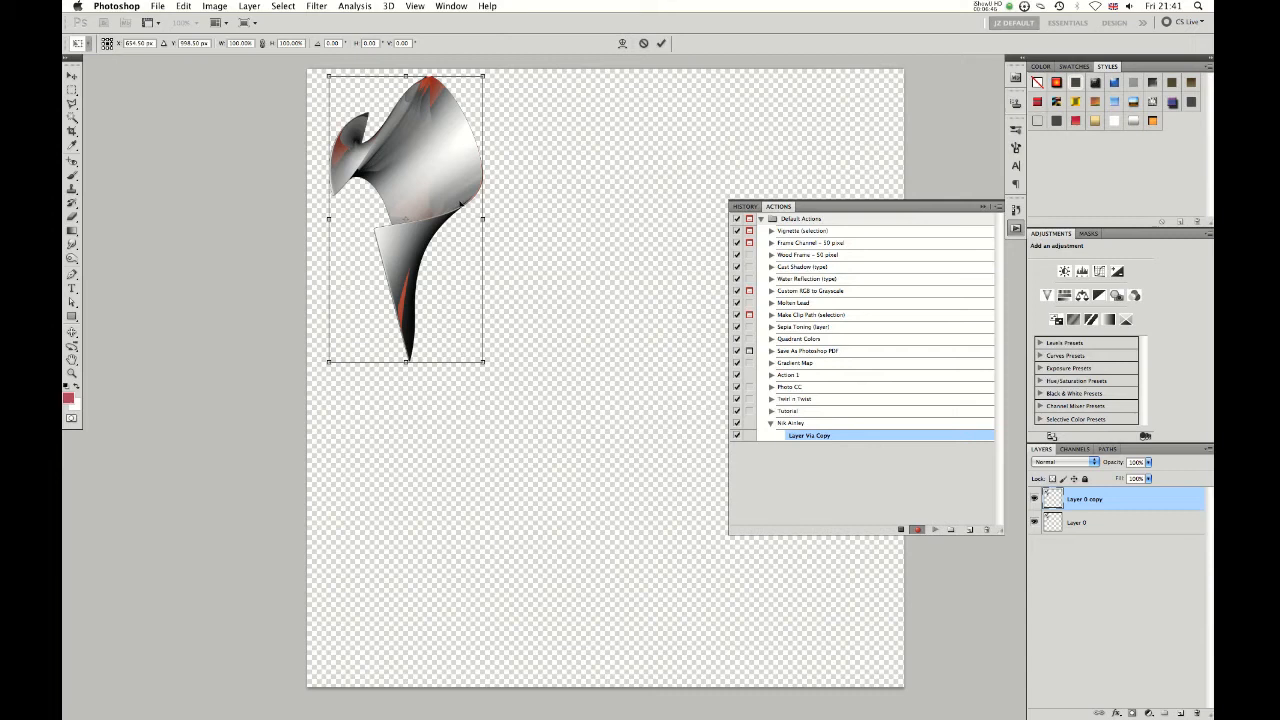
{"action": "left_click_drag", "start_coordinate": [407, 222], "coordinate": [409, 243]}
{"action": "left_click_drag", "start_coordinate": [413, 351], "coordinate": [408, 360]}
{"action": "left_click_drag", "start_coordinate": [483, 76], "coordinate": [486, 218]}
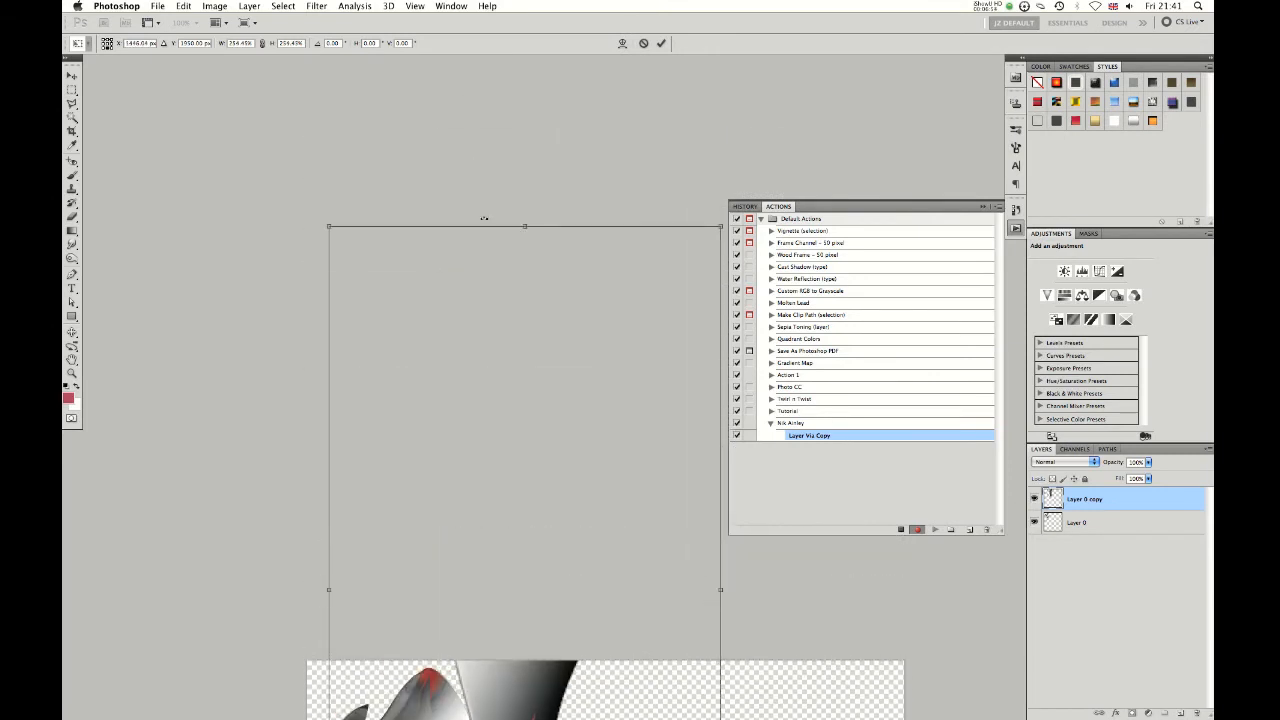
{"action": "left_click_drag", "start_coordinate": [471, 410], "coordinate": [486, 223]}
{"action": "left_click_drag", "start_coordinate": [664, 139], "coordinate": [653, 173]}
{"action": "scroll", "coordinate": [582, 376], "scroll_direction": "down", "scroll_amount": 5}
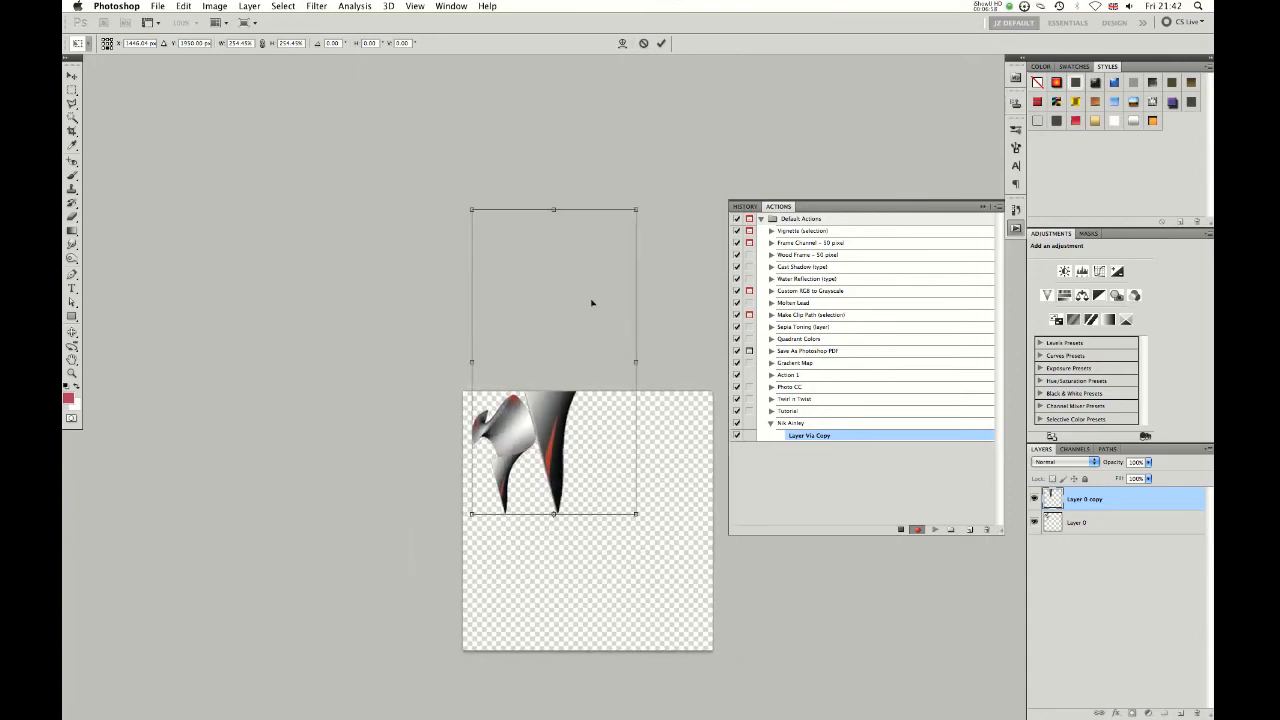
{"action": "left_click_drag", "start_coordinate": [636, 208], "coordinate": [556, 421]}
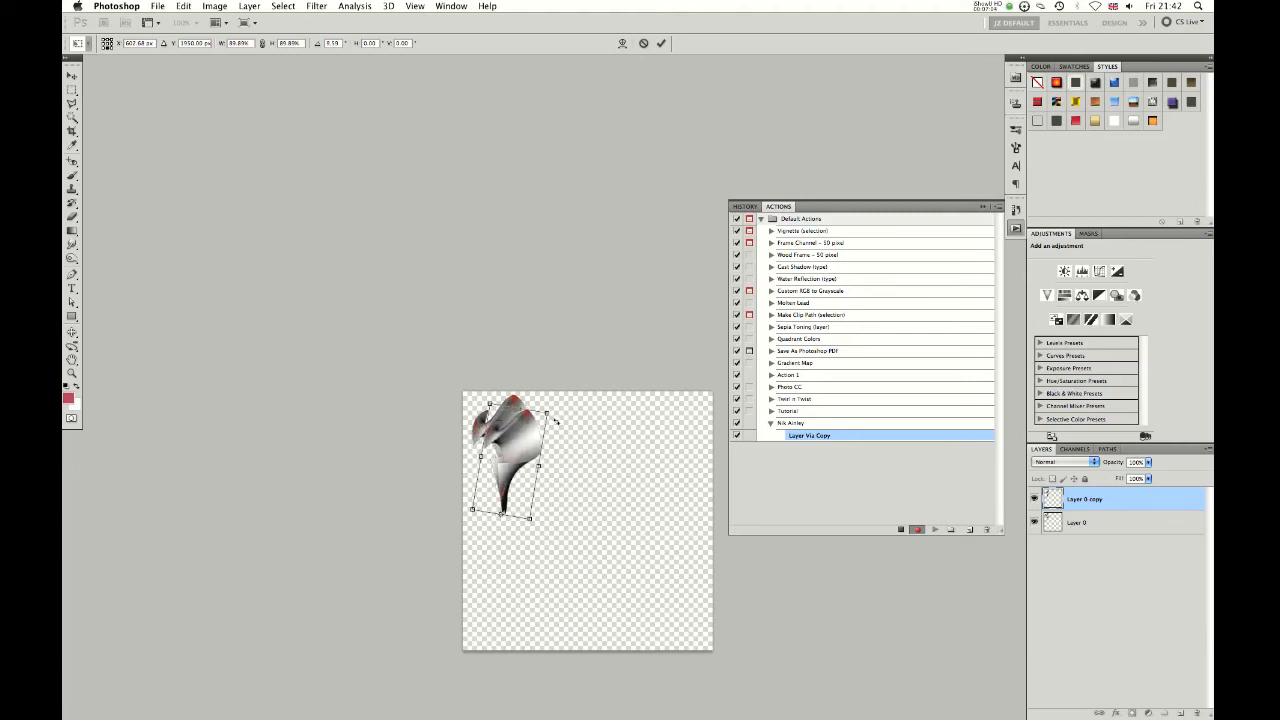
{"action": "key", "text": "Return"}
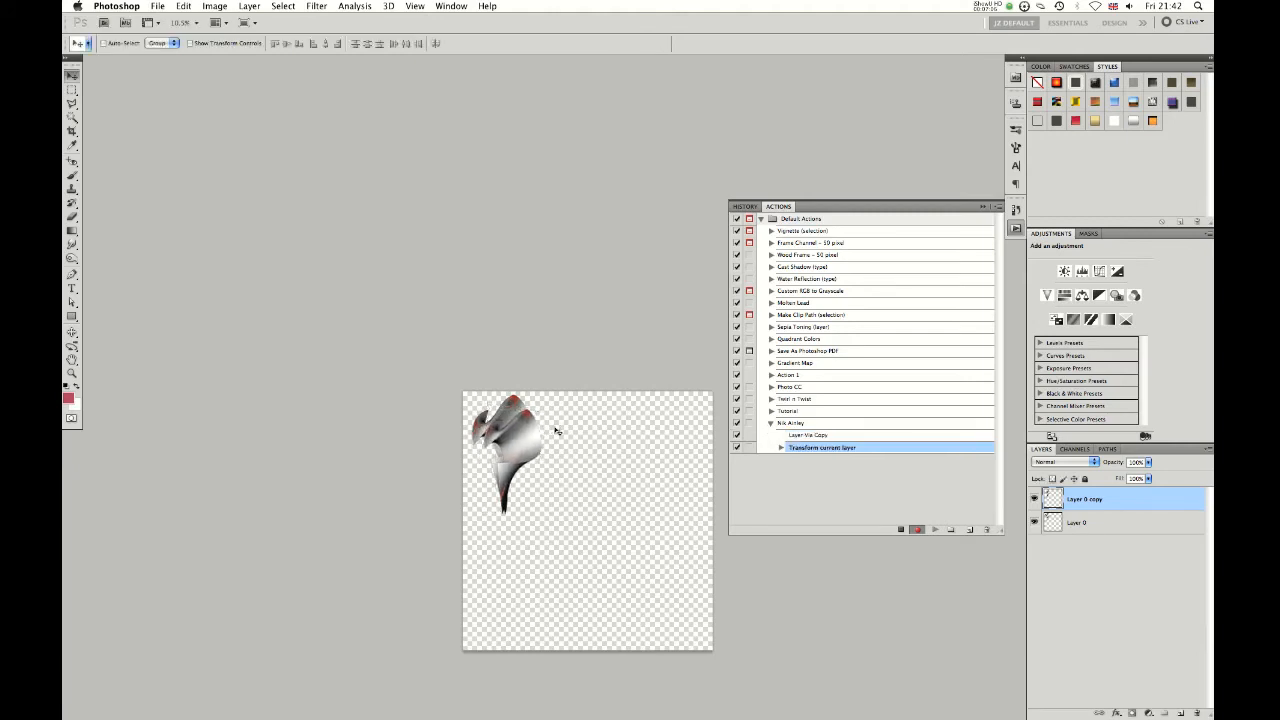
Step: Apply the Twirl distort filter to the duplicated layer with an angle of 106°
{"action": "key", "text": "super+plus"}
{"action": "key", "text": "super+plus"}
{"action": "key", "text": "super+plus"}
{"action": "key", "text": "super+plus"}
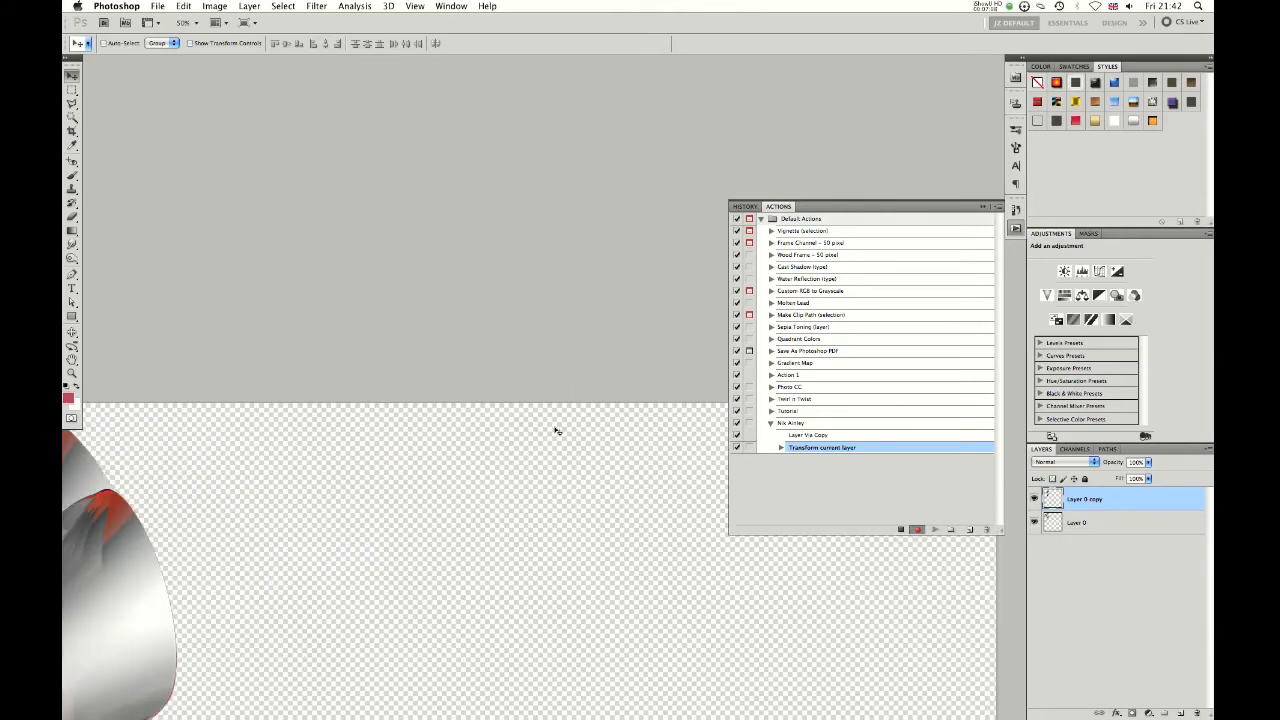
{"action": "left_click_drag", "start_coordinate": [346, 429], "coordinate": [780, 154]}
{"action": "left_click_drag", "start_coordinate": [721, 216], "coordinate": [727, 112]}
{"action": "left_click_drag", "start_coordinate": [541, 259], "coordinate": [531, 287]}
{"action": "left_click", "coordinate": [319, 6]}
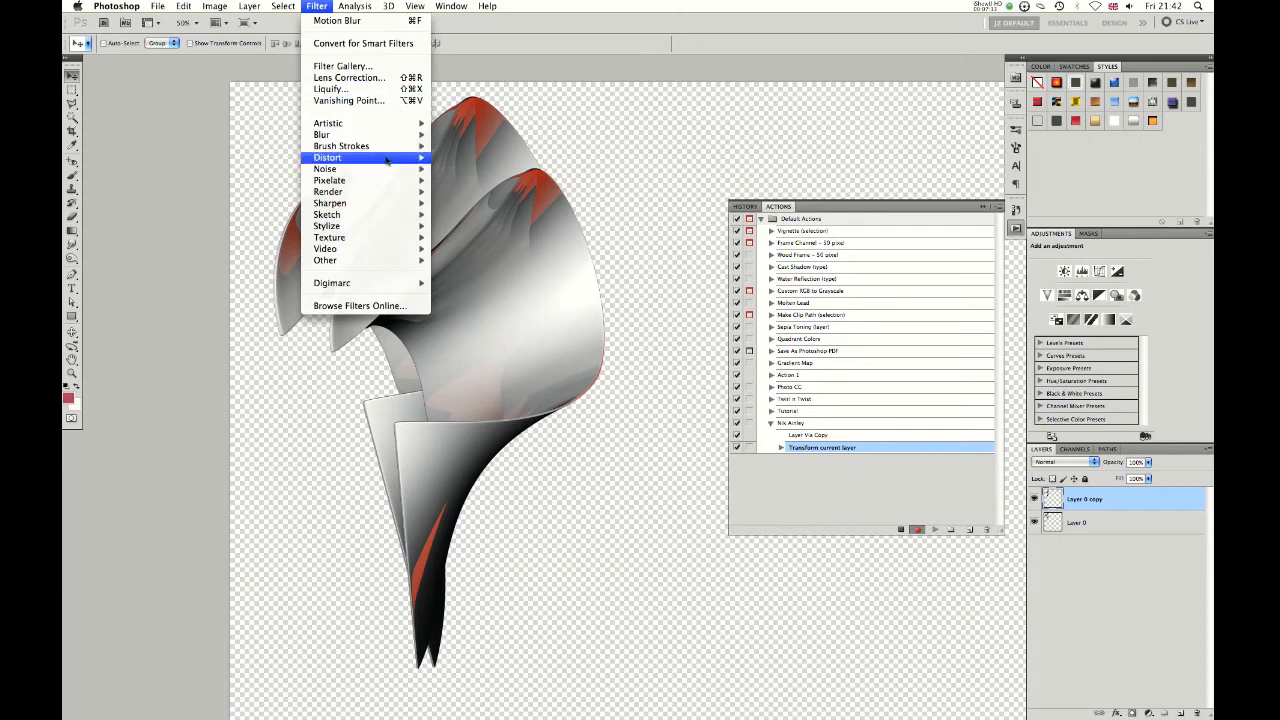
{"action": "mouse_move", "coordinate": [385, 138]}
{"action": "mouse_move", "coordinate": [406, 172]}
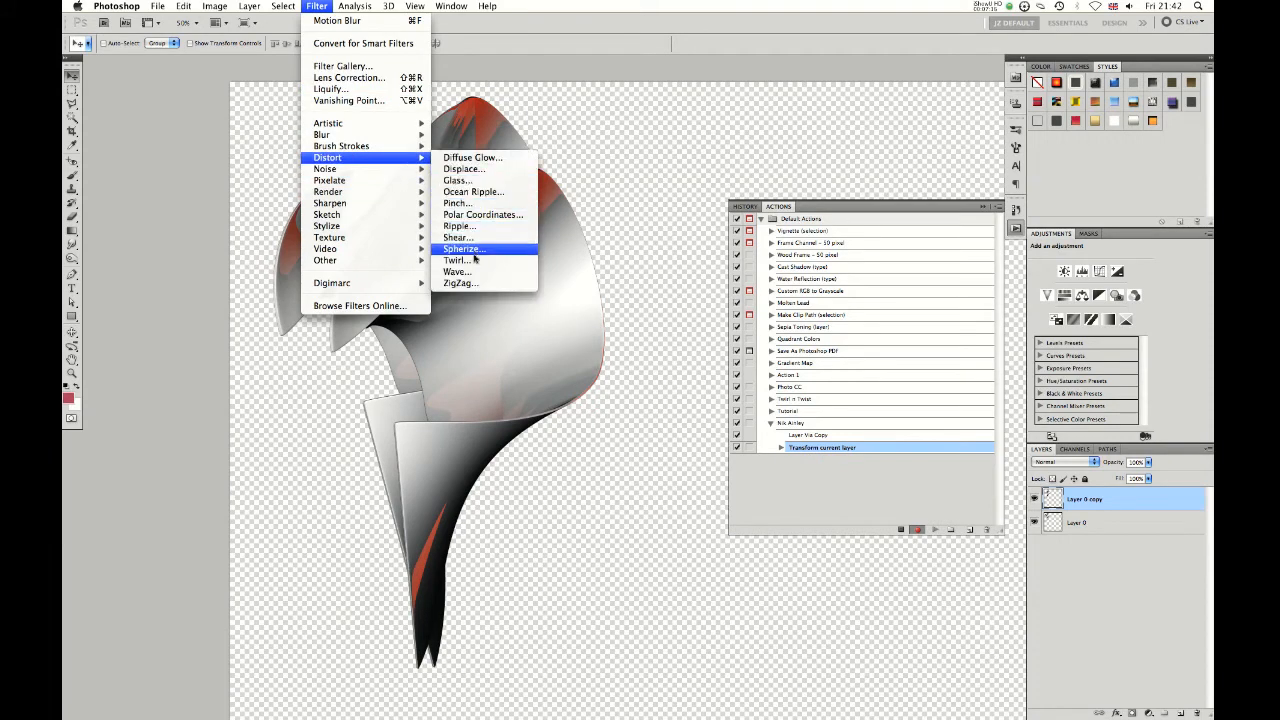
{"action": "left_click", "coordinate": [470, 263]}
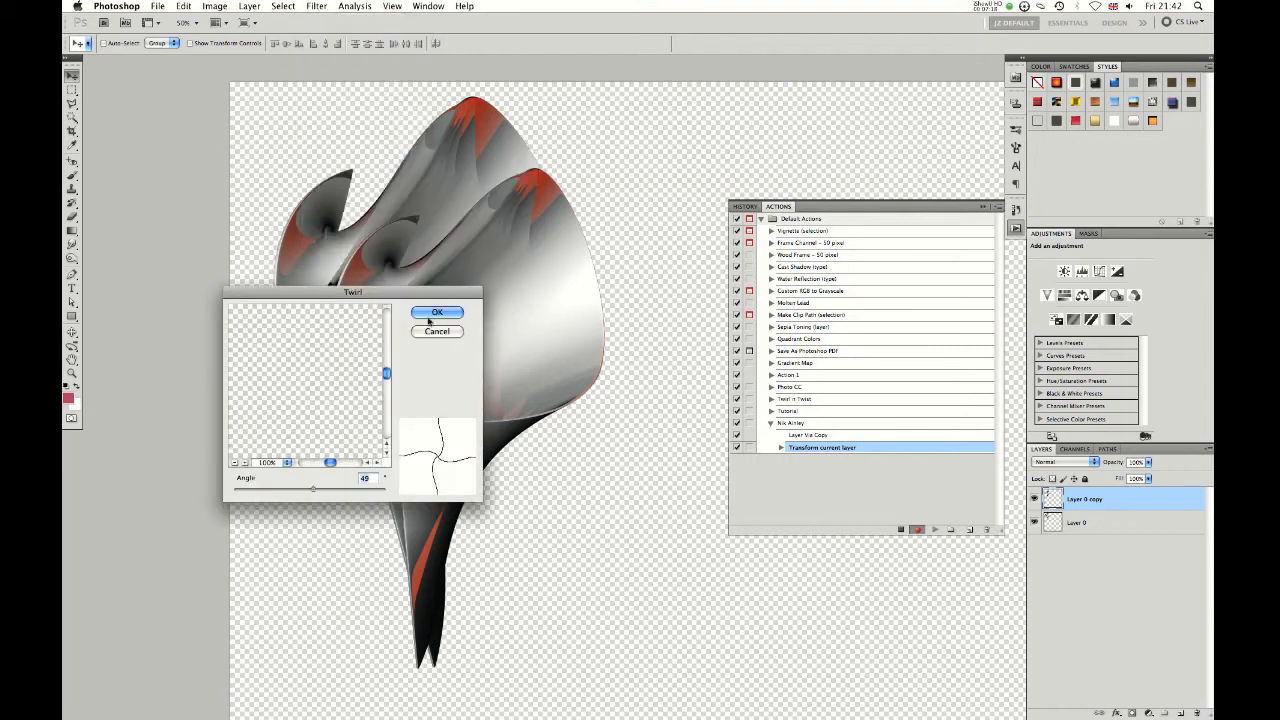
{"action": "left_click_drag", "start_coordinate": [302, 487], "coordinate": [315, 491]}
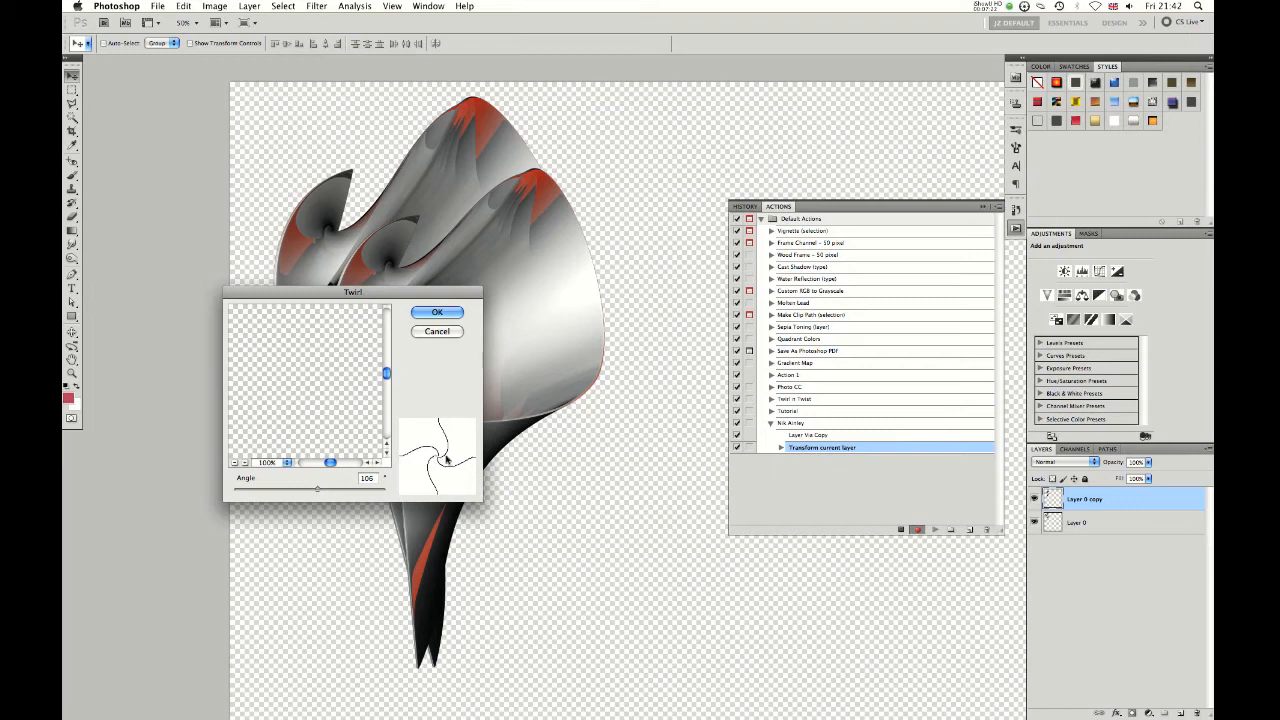
{"action": "left_click", "coordinate": [234, 463]}
{"action": "left_click", "coordinate": [234, 463]}
{"action": "left_click", "coordinate": [234, 463]}
{"action": "left_click", "coordinate": [427, 313]}
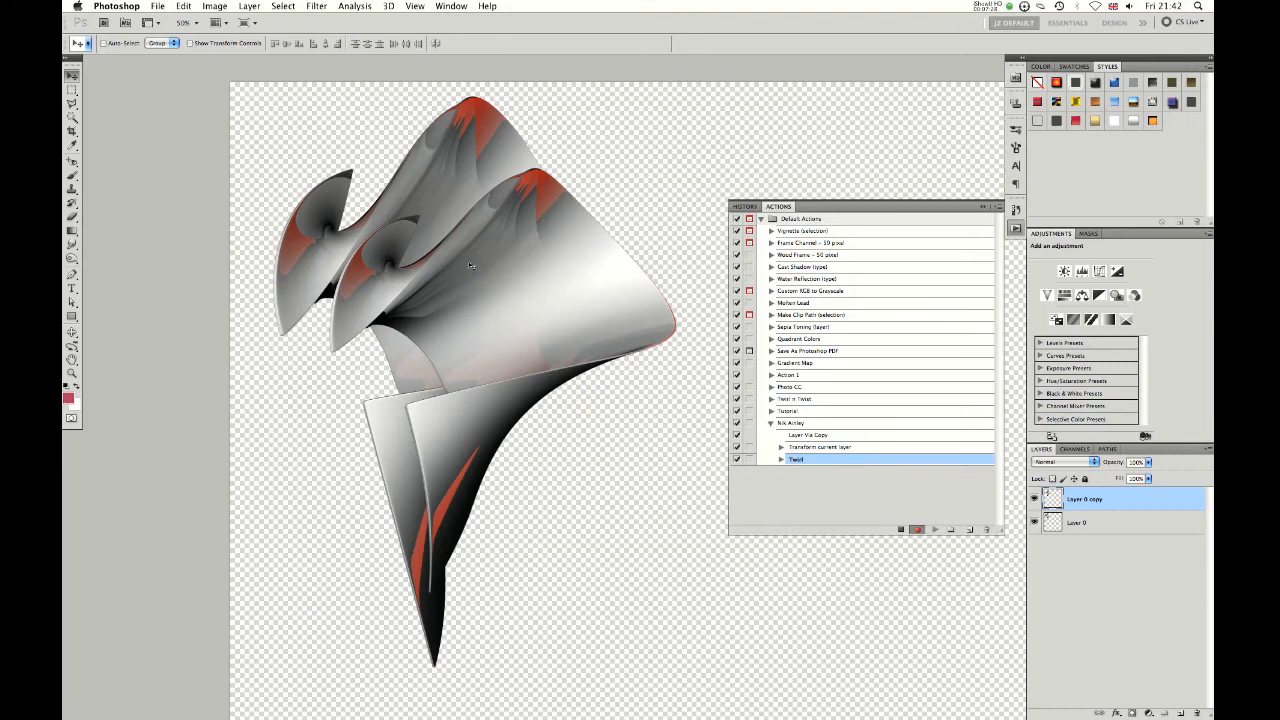
Step: Stop recording the new action and collapse its list of commands
{"action": "left_click_drag", "start_coordinate": [448, 352], "coordinate": [436, 294]}
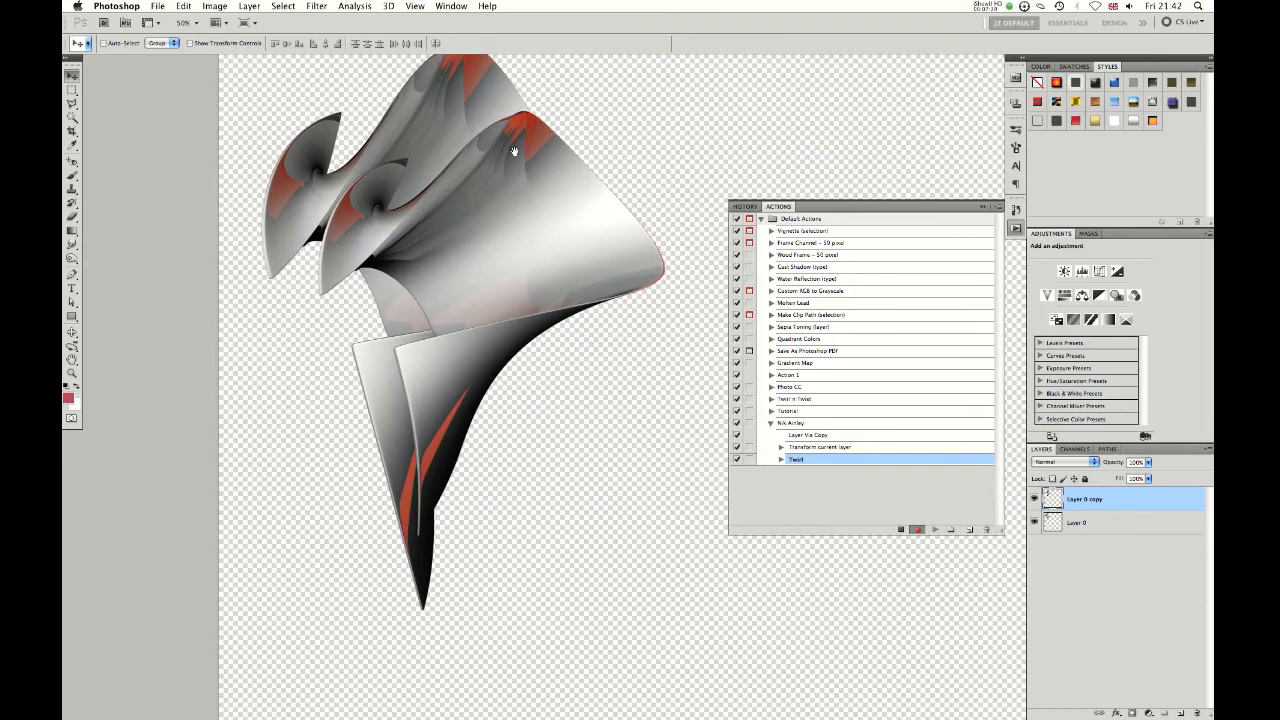
{"action": "left_click", "coordinate": [905, 530]}
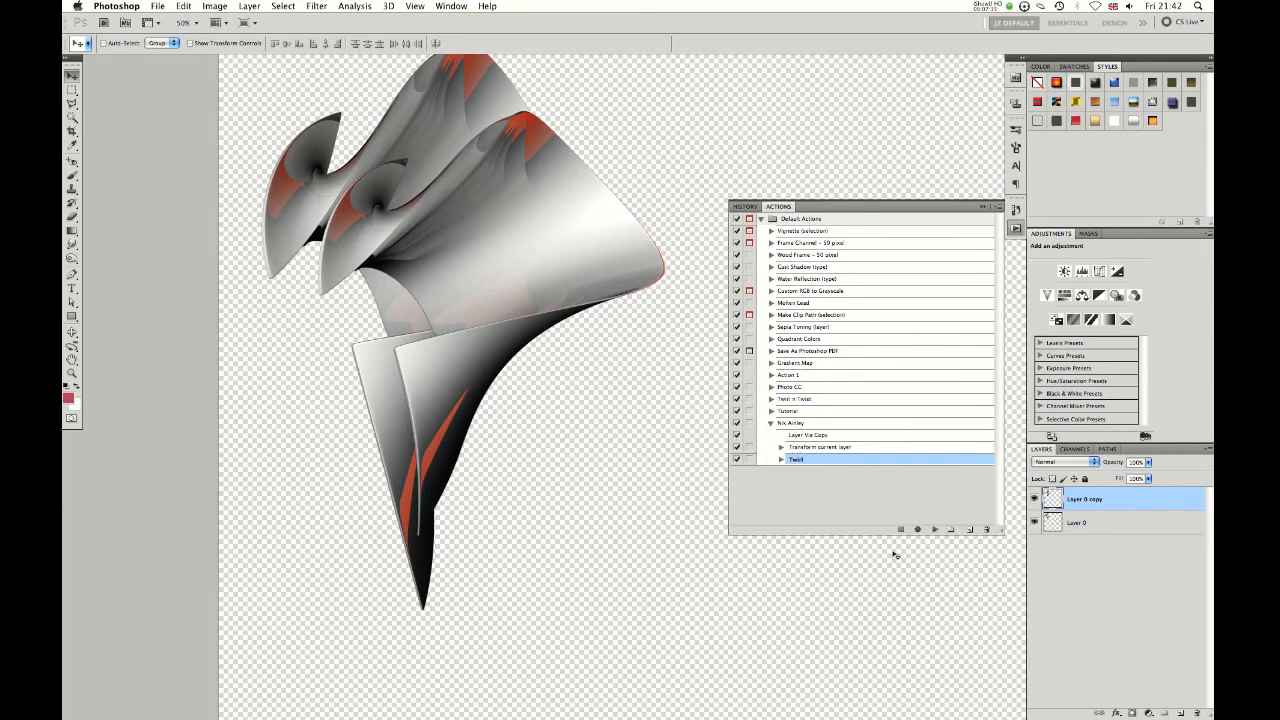
{"action": "left_click", "coordinate": [769, 424]}
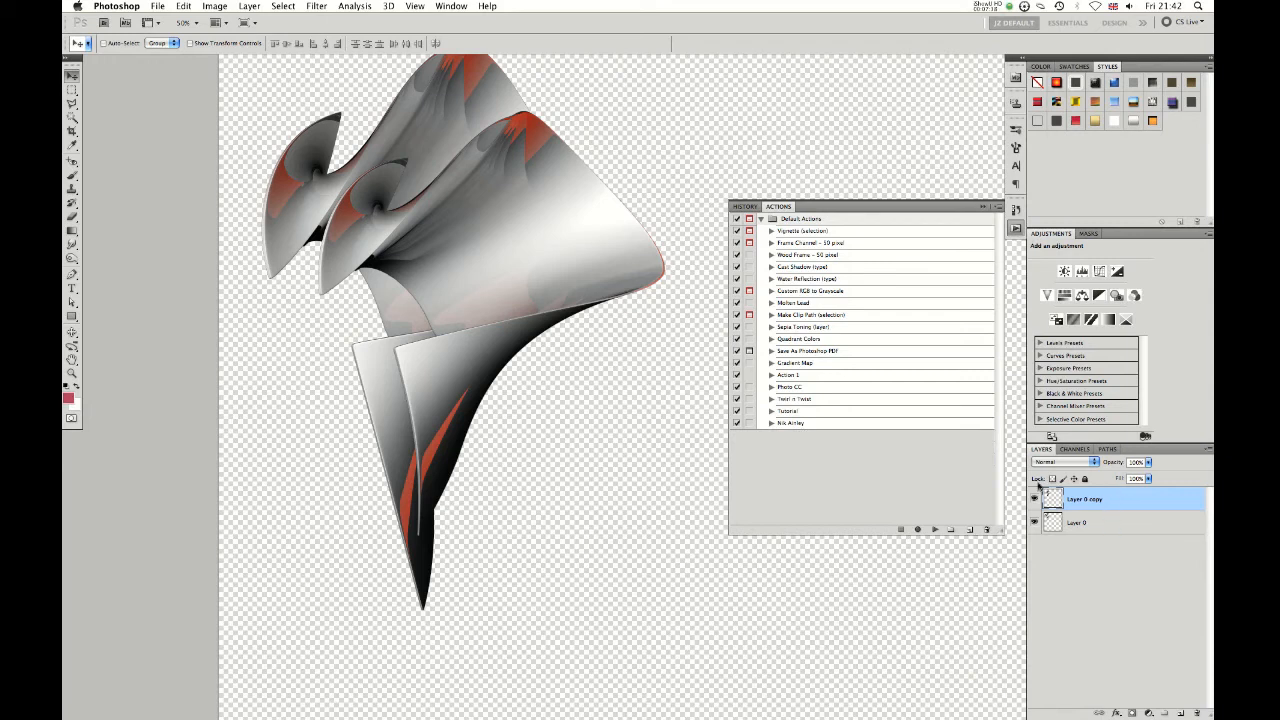
Step: Play the newly recorded action five times to build a curved trail of overlapping twirled copies
{"action": "left_click", "coordinate": [795, 424]}
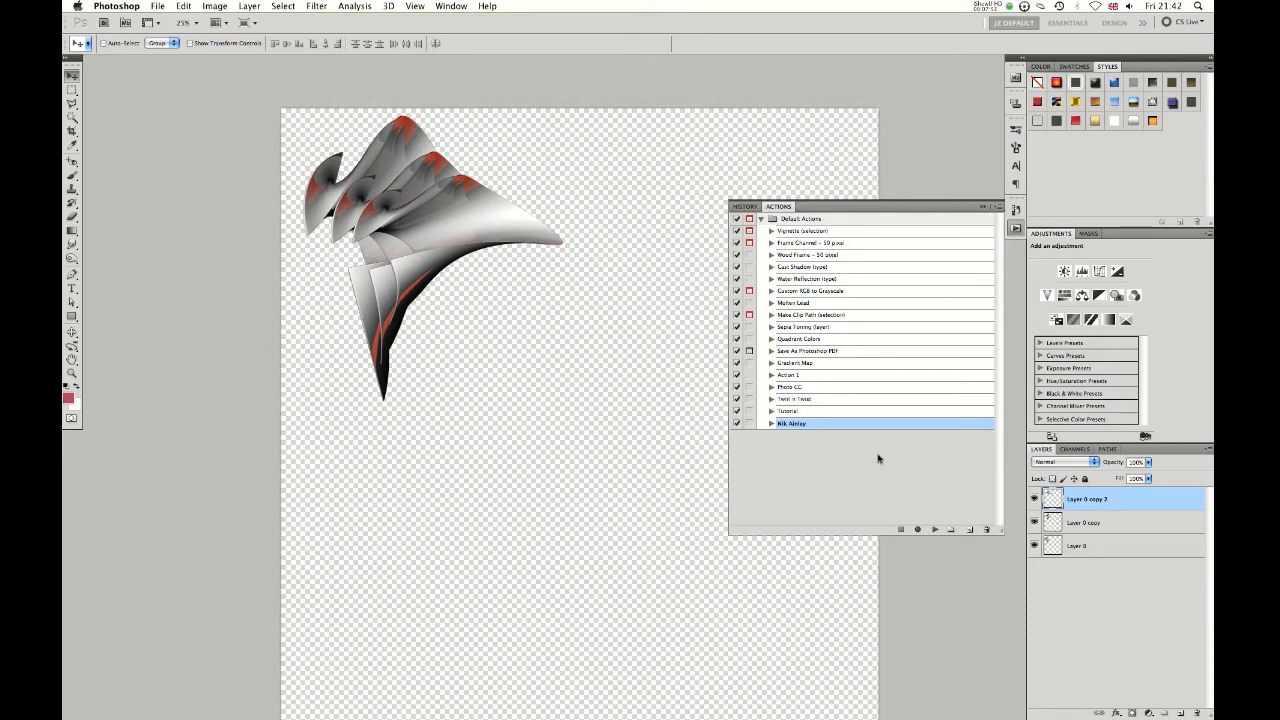
{"action": "left_click", "coordinate": [935, 529]}
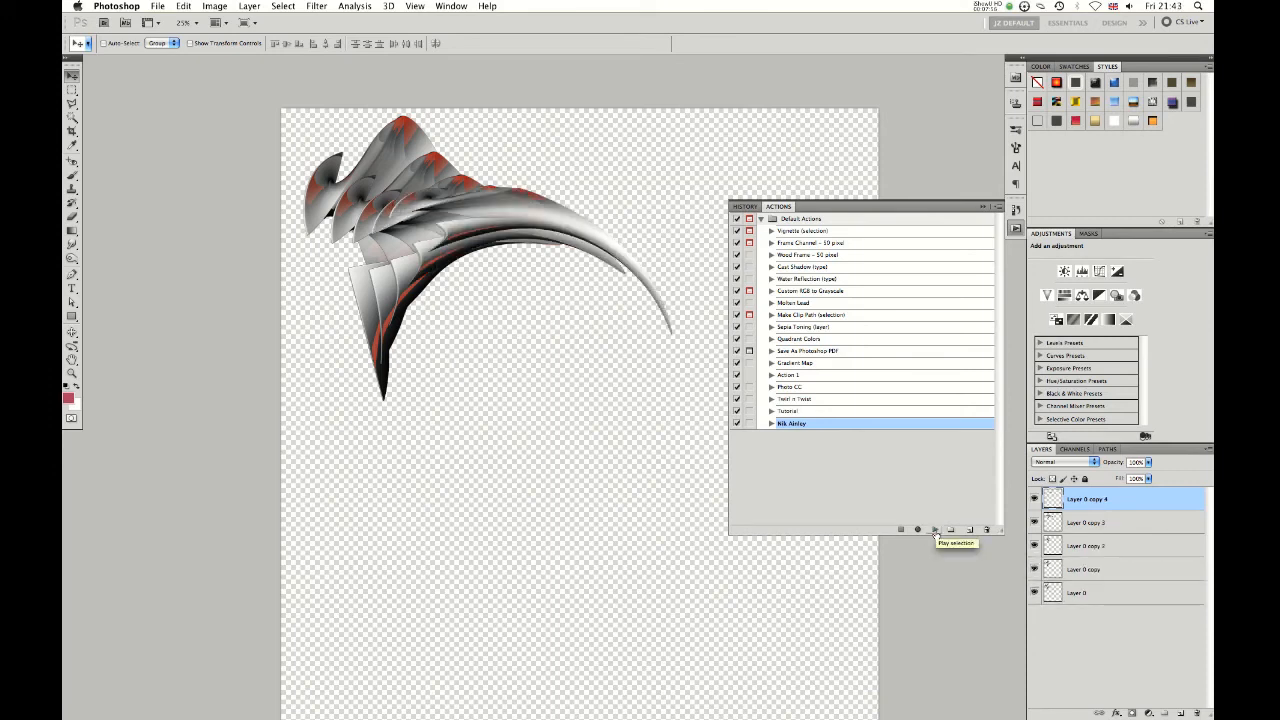
{"action": "left_click", "coordinate": [935, 530]}
{"action": "left_click", "coordinate": [936, 531]}
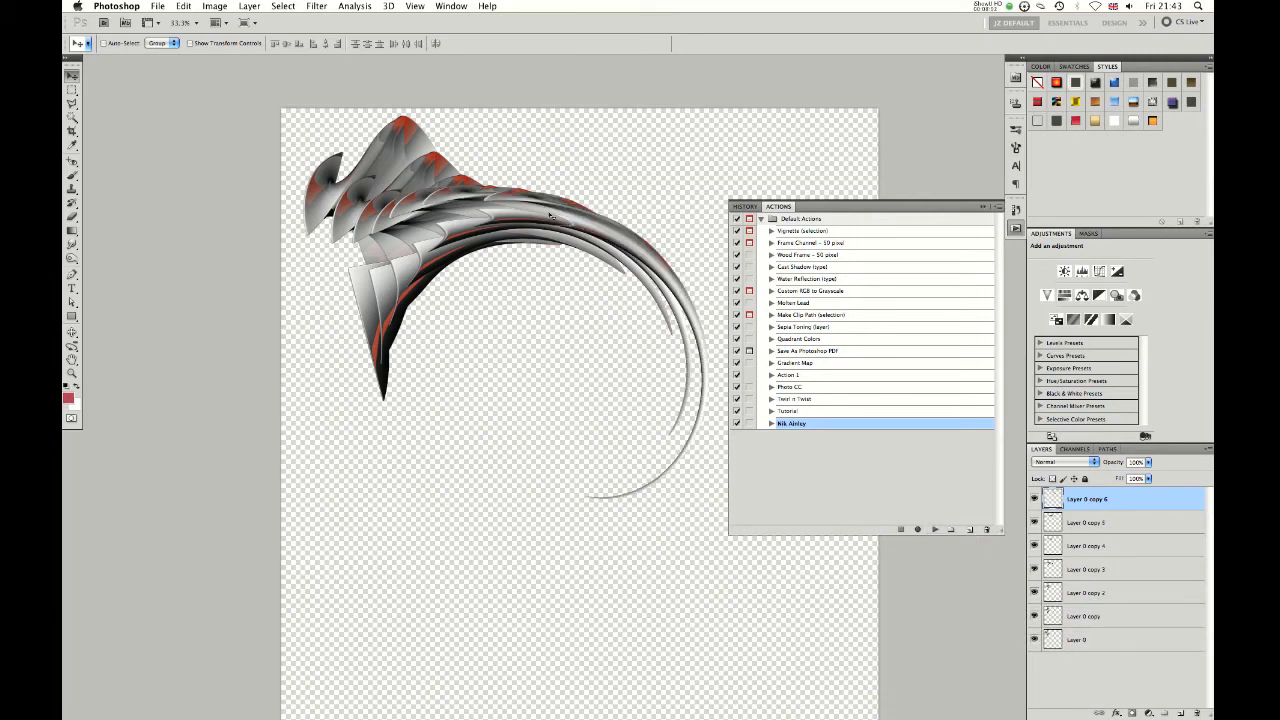
Step: Inspect the curved trail of shapes up close and merge all of its layers into one
{"action": "key", "text": "super+plus"}
{"action": "key", "text": "super+plus"}
{"action": "left_click_drag", "start_coordinate": [344, 200], "coordinate": [366, 313]}
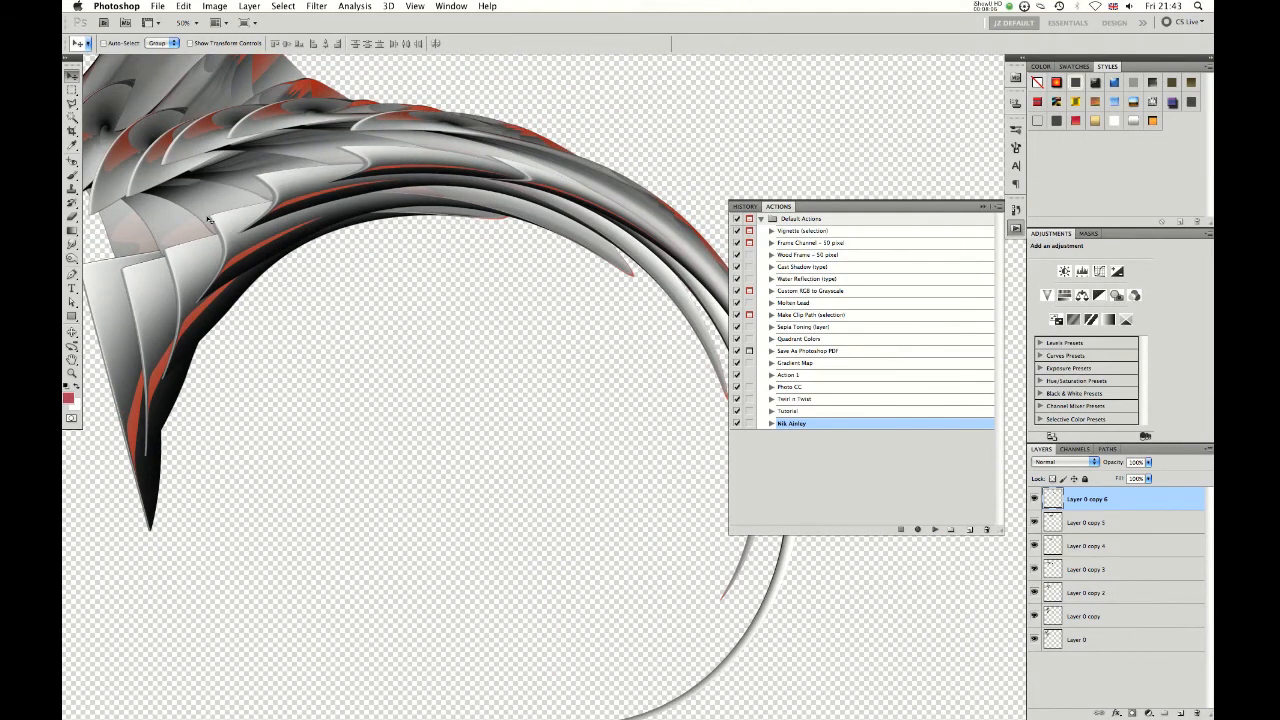
{"action": "left_click_drag", "start_coordinate": [308, 216], "coordinate": [273, 245]}
{"action": "key", "text": "super+minus"}
{"action": "left_click_drag", "start_coordinate": [362, 344], "coordinate": [327, 297]}
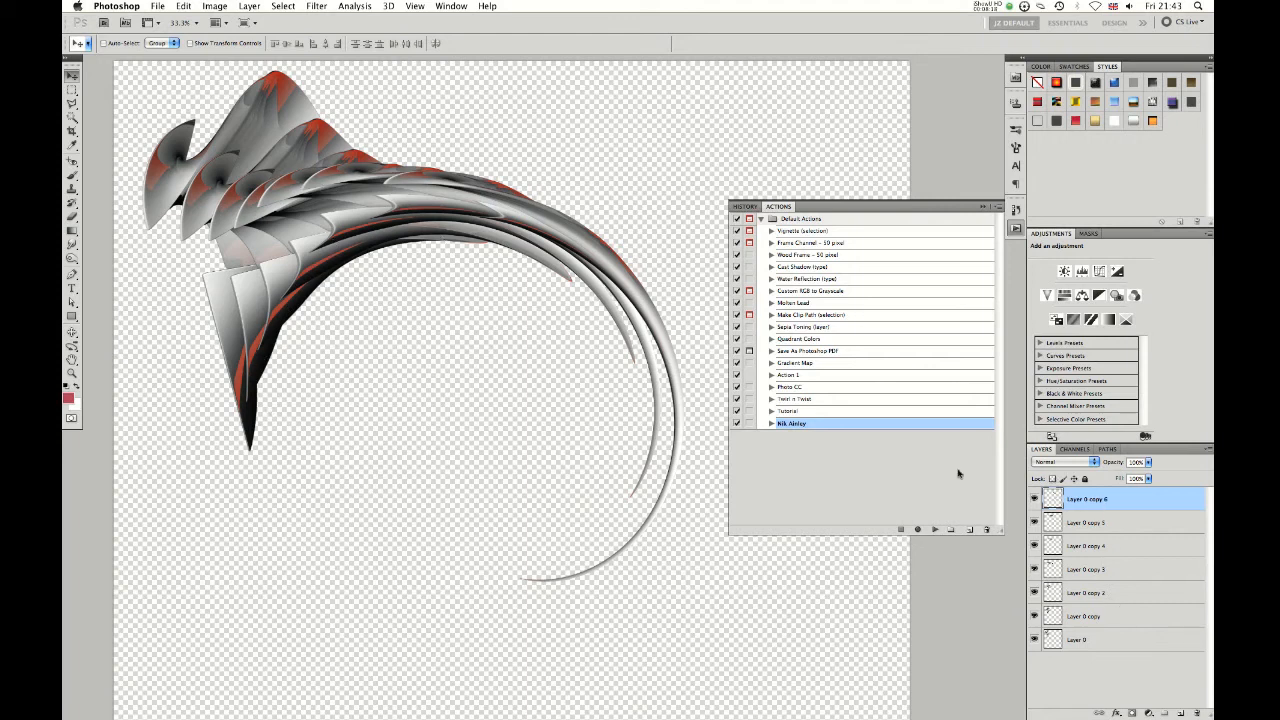
{"action": "left_click", "coordinate": [1105, 640], "text": "shift"}
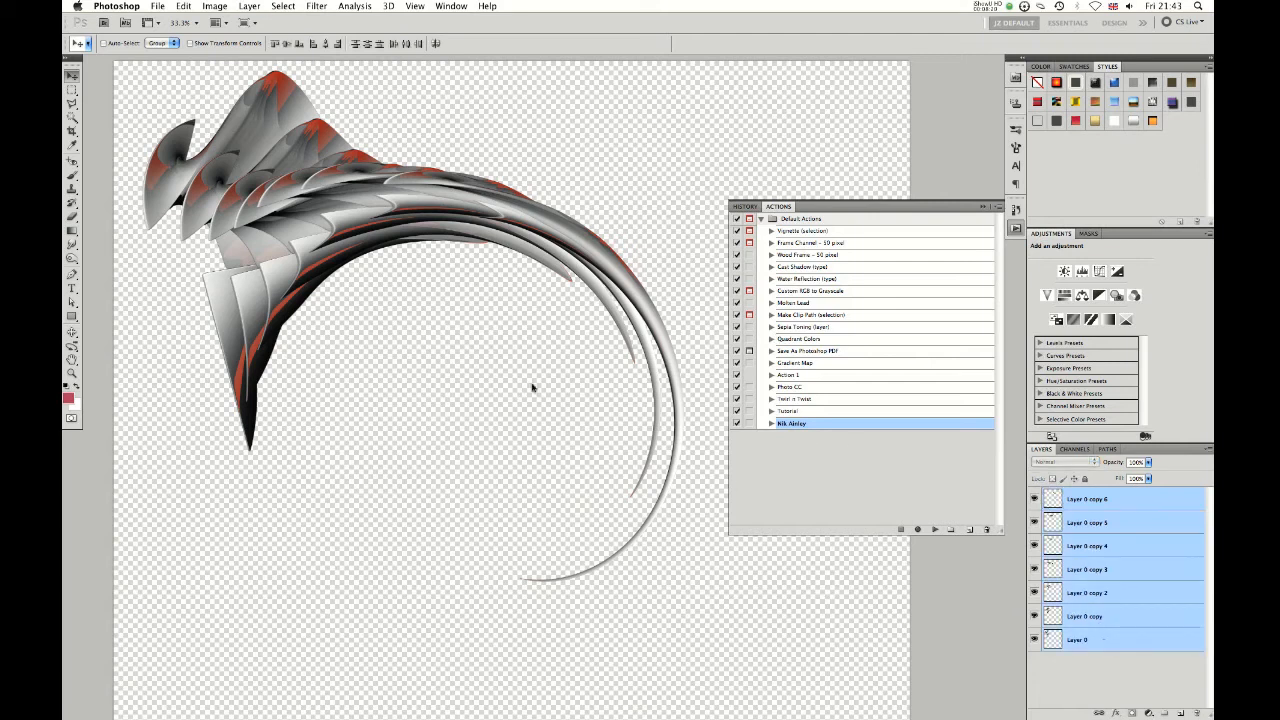
{"action": "key", "text": "super+e"}
Step: Free-transform the merged shape, scaling it to about 68% and rotating it 90° counter-clockwise
{"action": "key", "text": "super+t"}
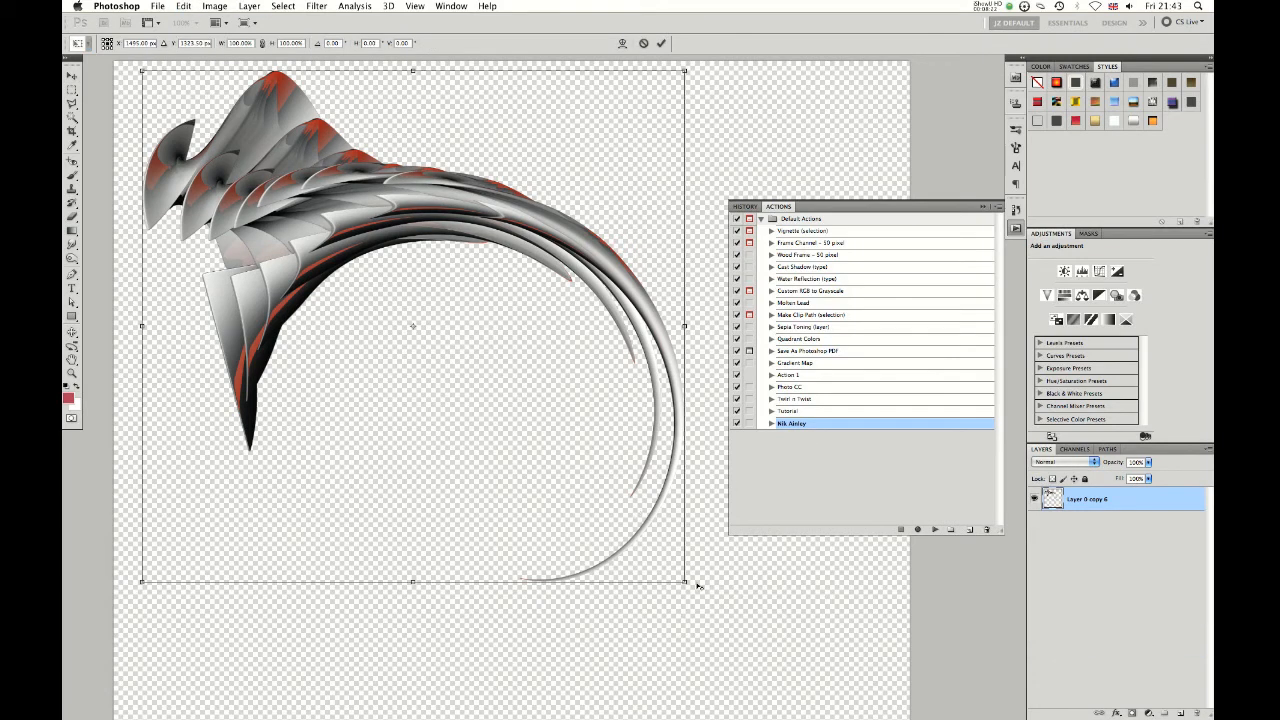
{"action": "left_click_drag", "start_coordinate": [683, 581], "coordinate": [598, 501]}
{"action": "left_click_drag", "start_coordinate": [650, 552], "coordinate": [528, 226]}
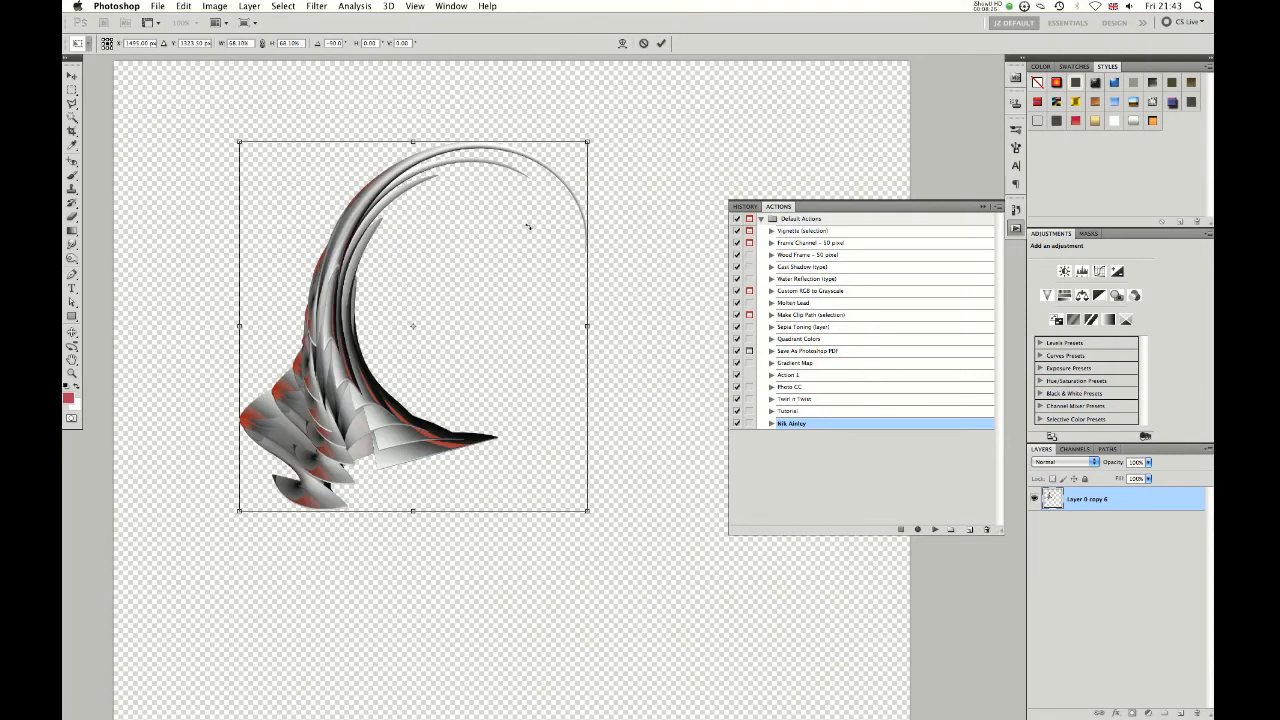
{"action": "key", "text": "Return"}
{"action": "left_click_drag", "start_coordinate": [423, 297], "coordinate": [447, 367]}
{"action": "left_click_drag", "start_coordinate": [364, 379], "coordinate": [316, 353]}
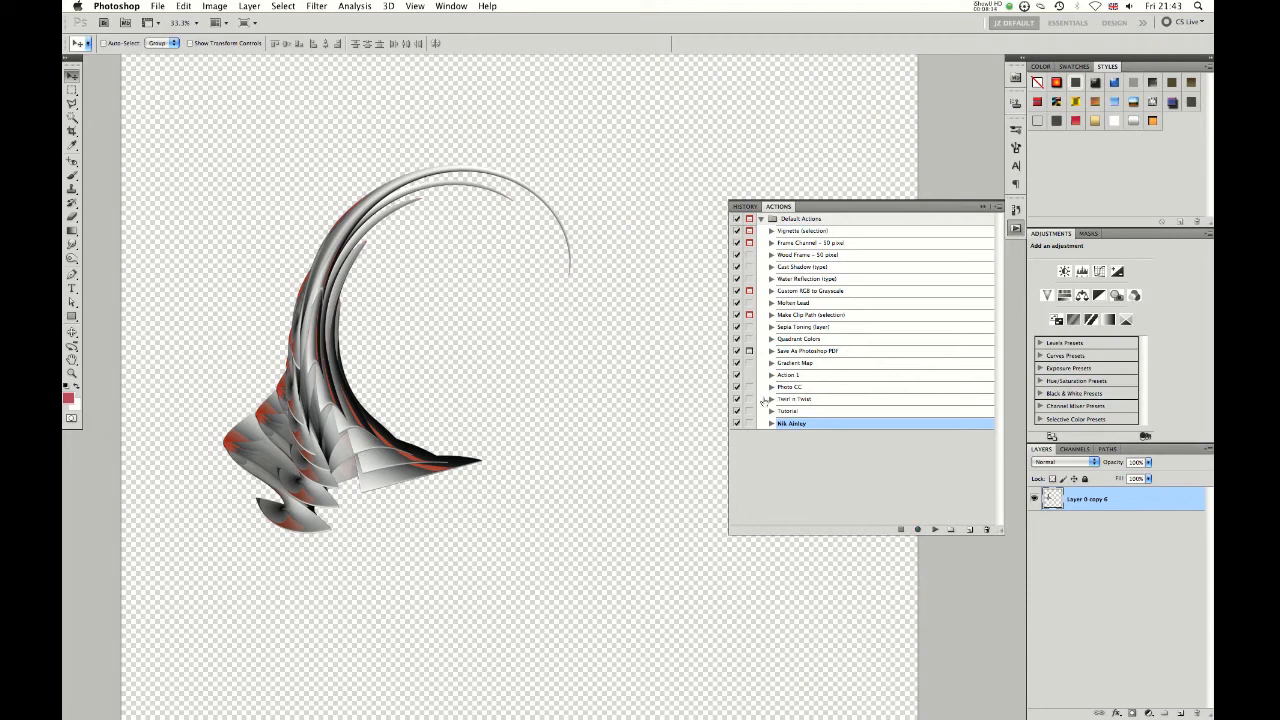
Step: Play the newly recorded action six times on the transformed shape to build a circular swirl of overlapping twirled copies
{"action": "left_click", "coordinate": [935, 530]}
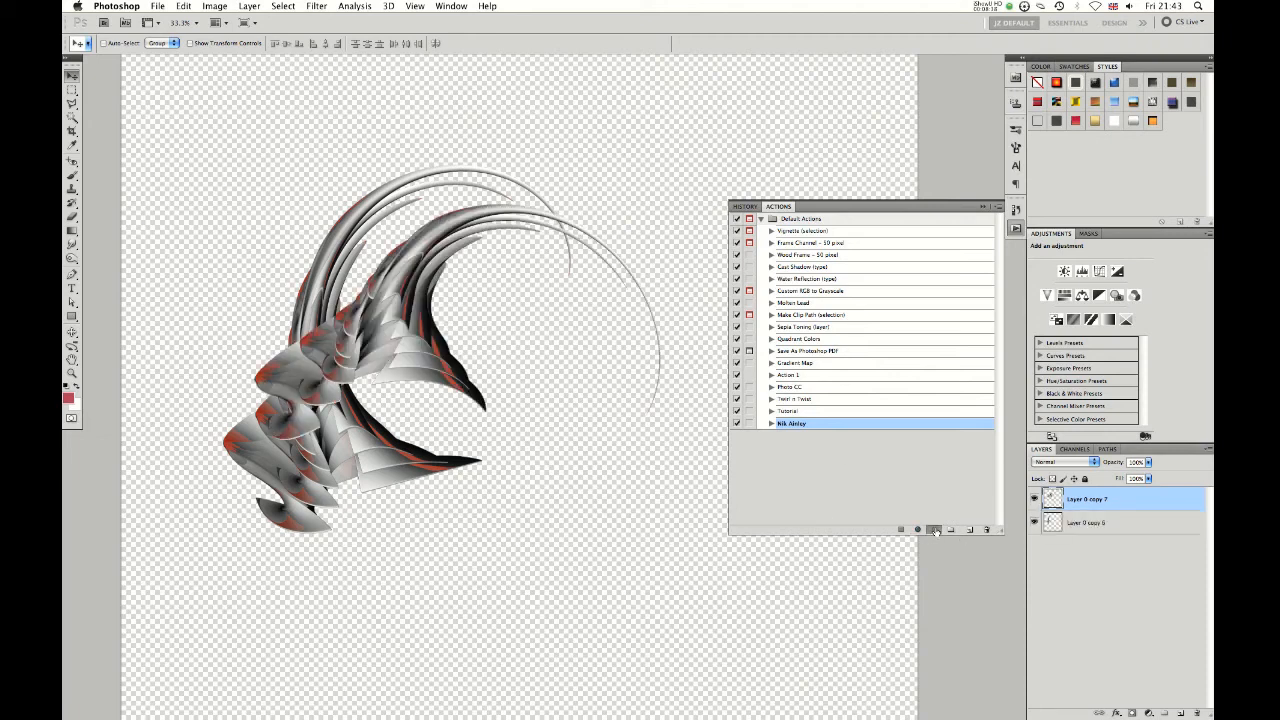
{"action": "left_click", "coordinate": [935, 530]}
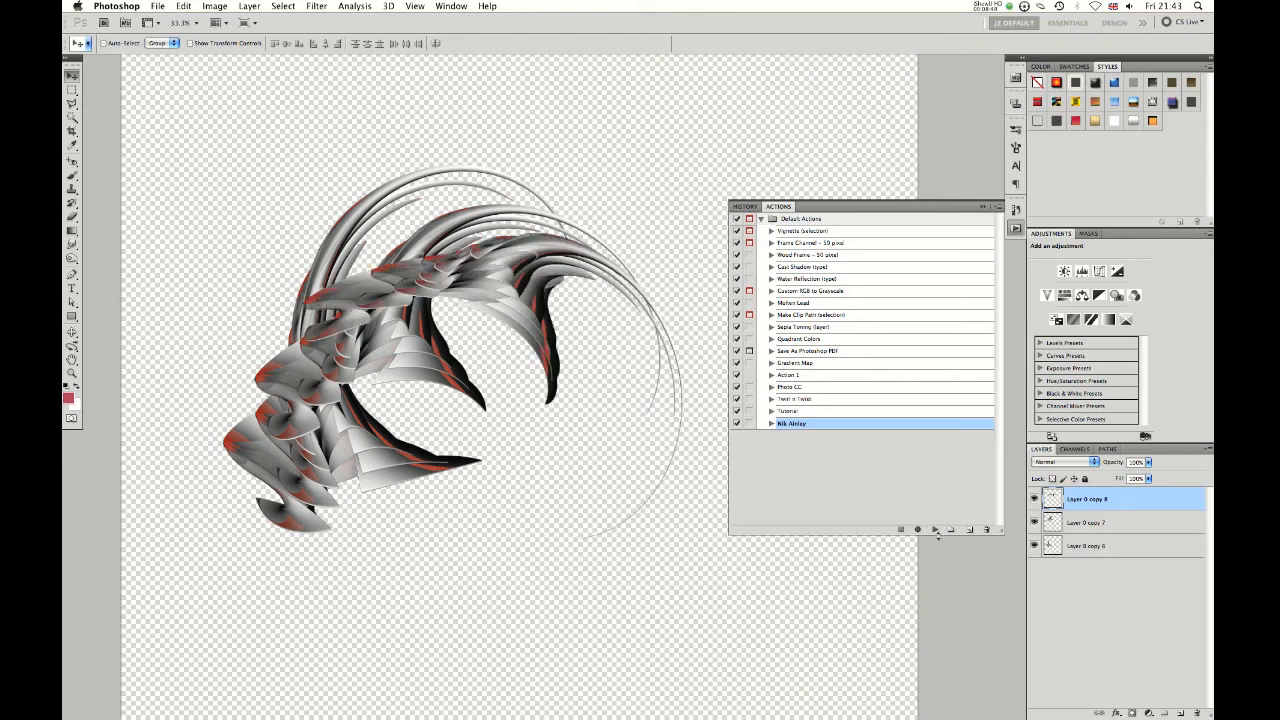
{"action": "left_click", "coordinate": [934, 530]}
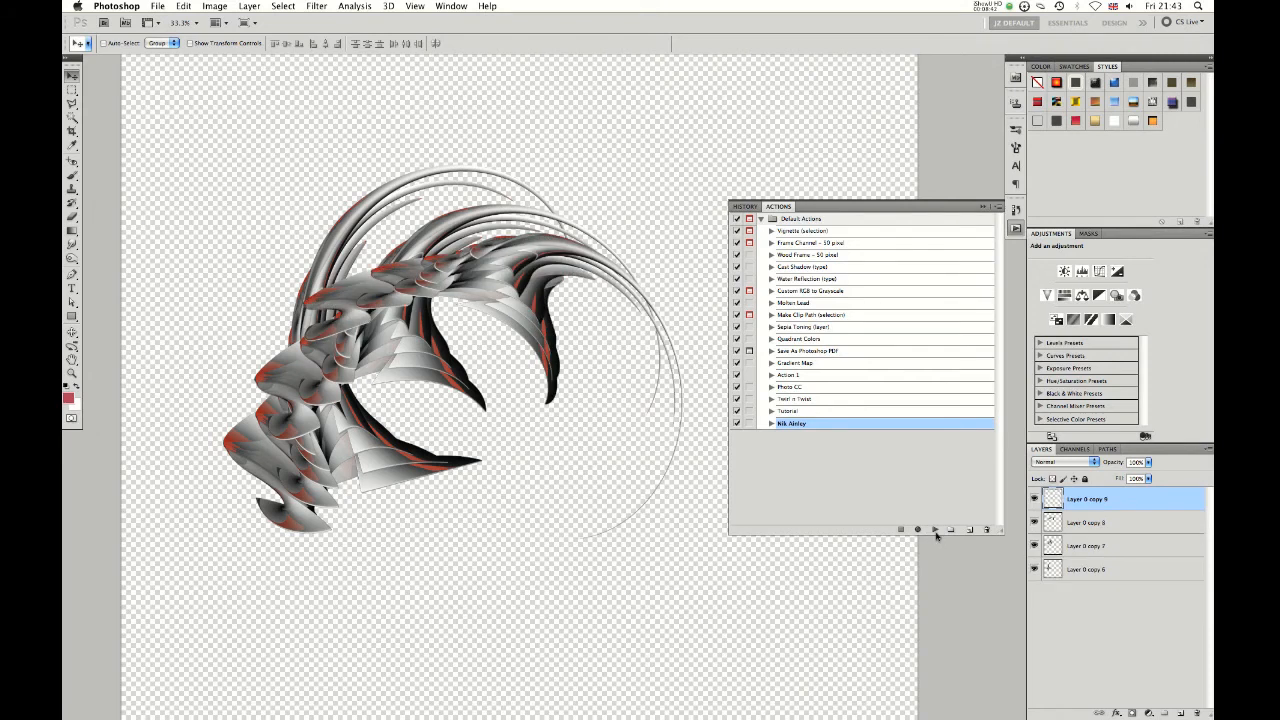
{"action": "left_click", "coordinate": [934, 529]}
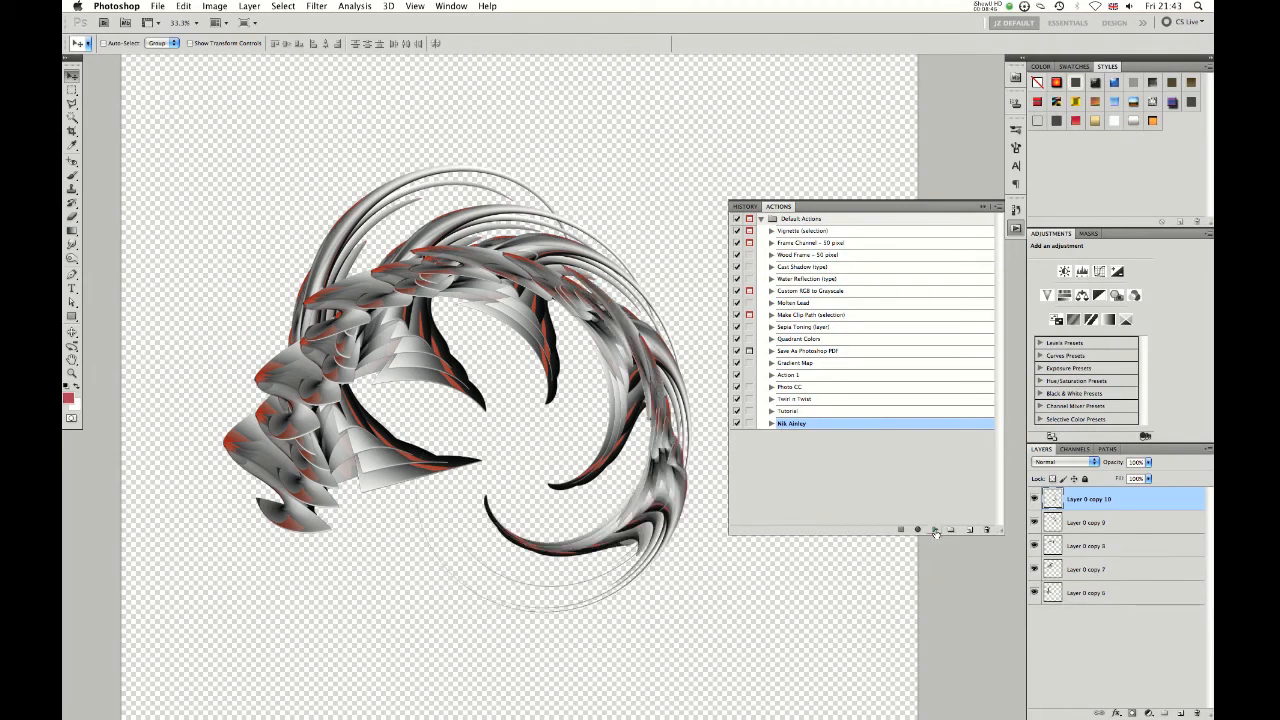
{"action": "left_click", "coordinate": [934, 529]}
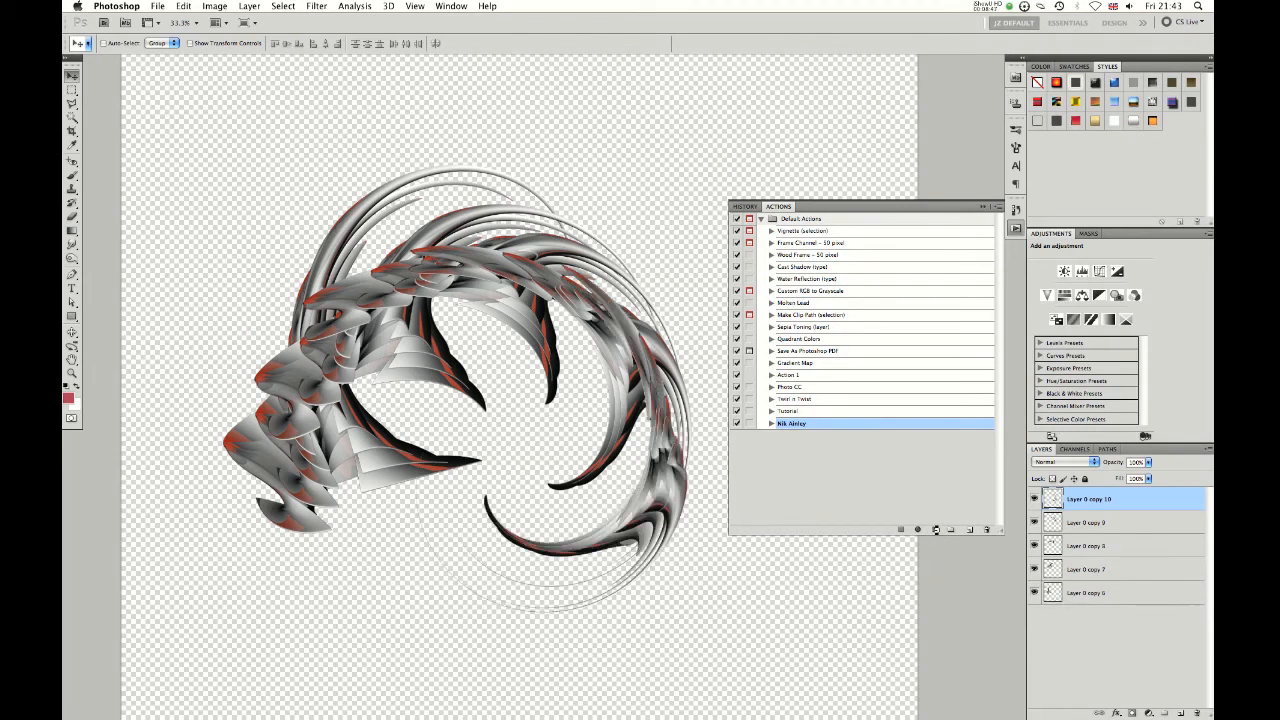
{"action": "left_click", "coordinate": [934, 529]}
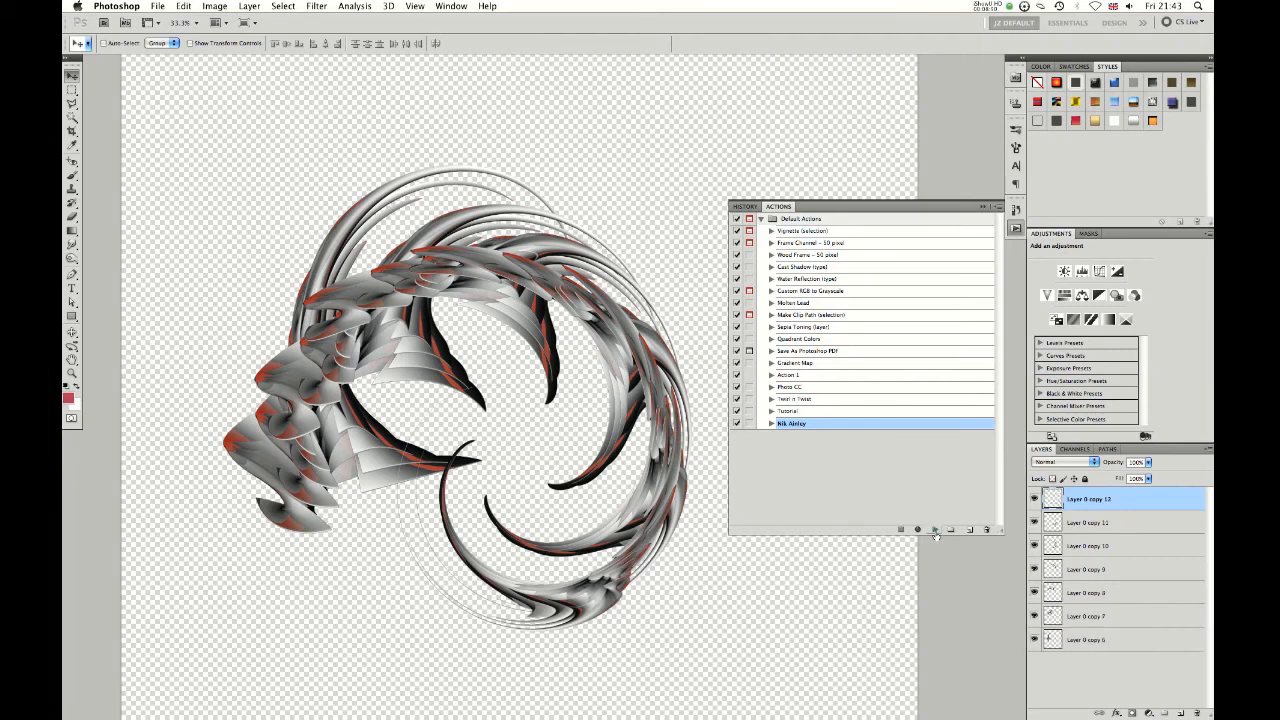
Step: Delete the newly recorded duplicate-transform-twirl action from the Default Actions set
{"action": "left_click_drag", "start_coordinate": [461, 408], "coordinate": [407, 352]}
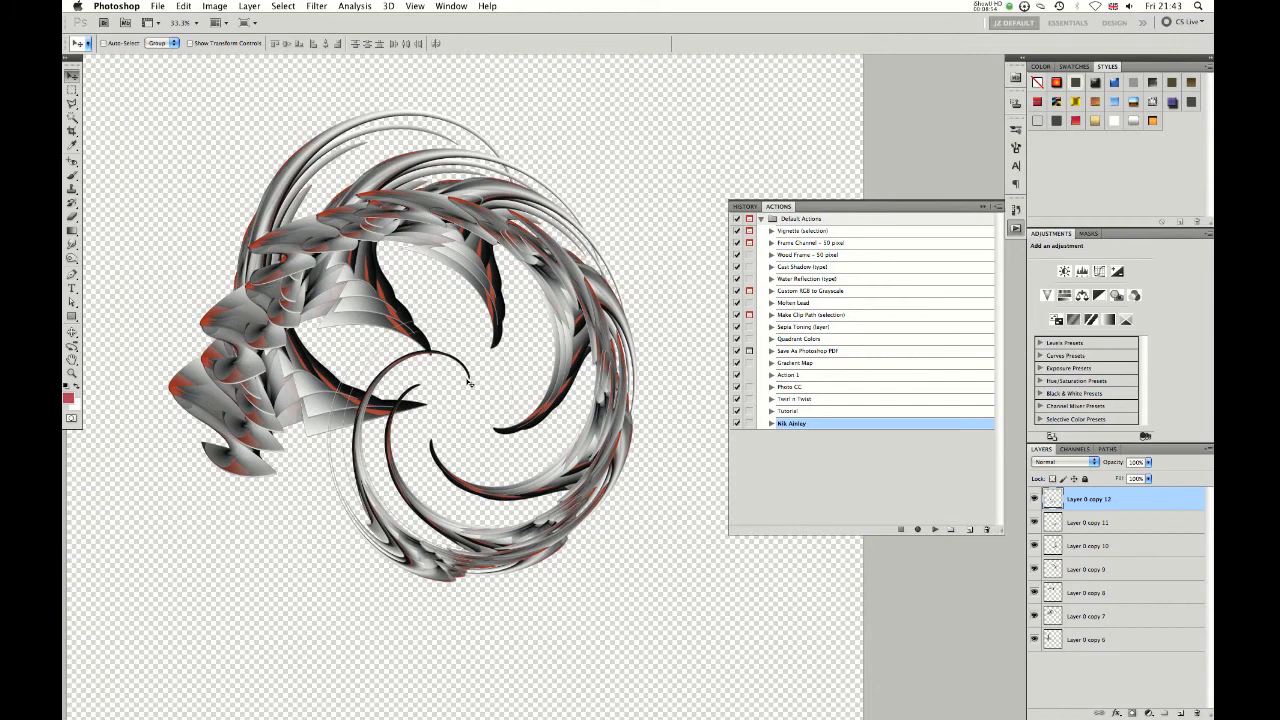
{"action": "key", "text": "super+minus"}
{"action": "key", "text": "super+minus"}
{"action": "left_click_drag", "start_coordinate": [562, 416], "coordinate": [451, 428]}
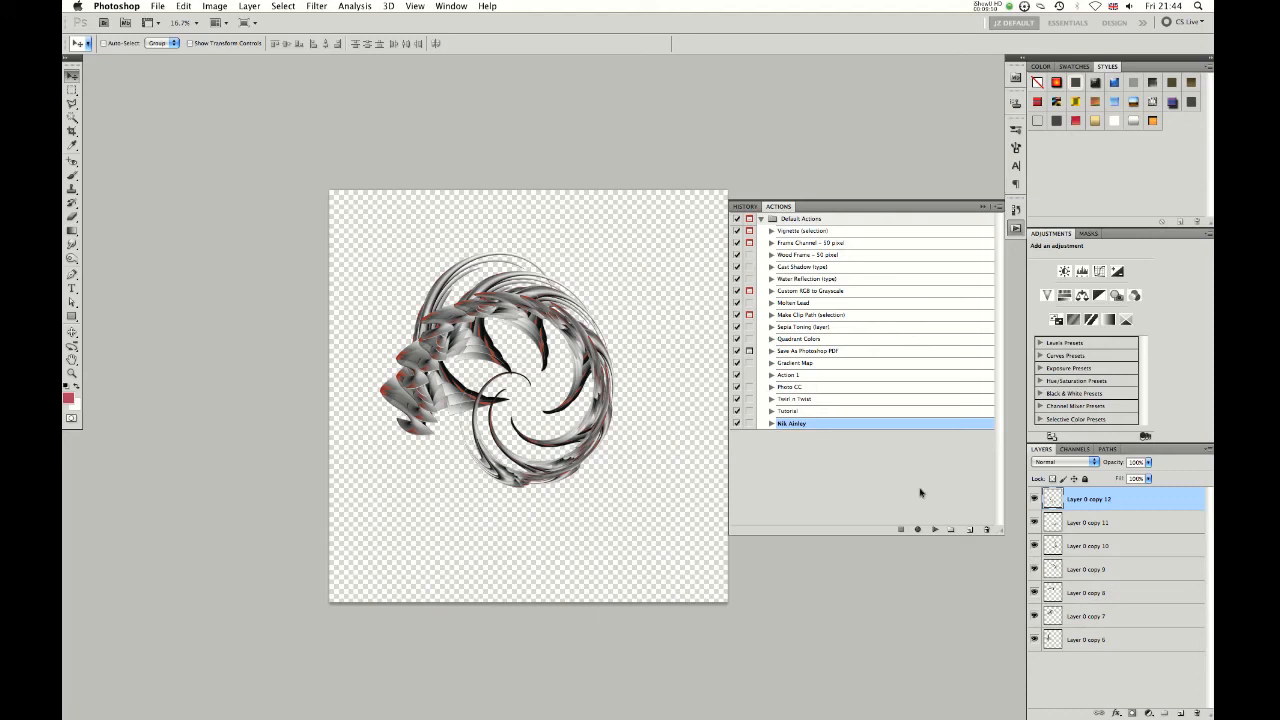
{"action": "left_click", "coordinate": [986, 530]}
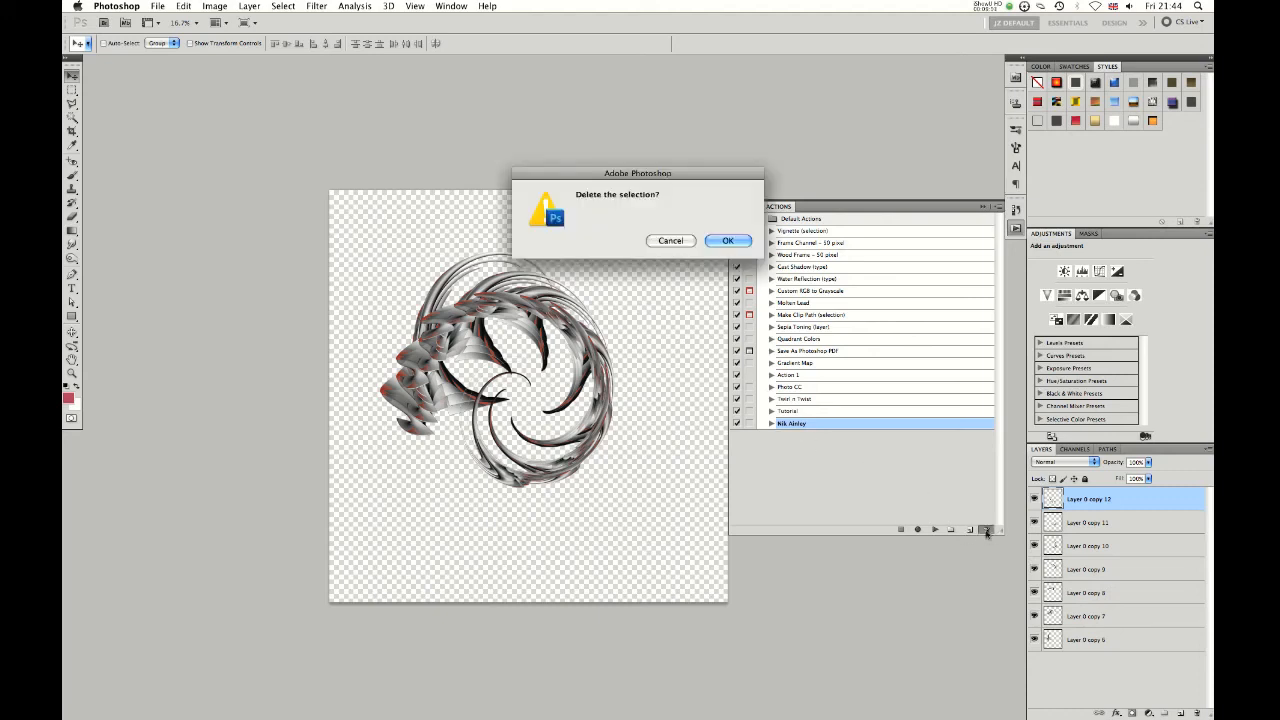
{"action": "left_click", "coordinate": [743, 242]}
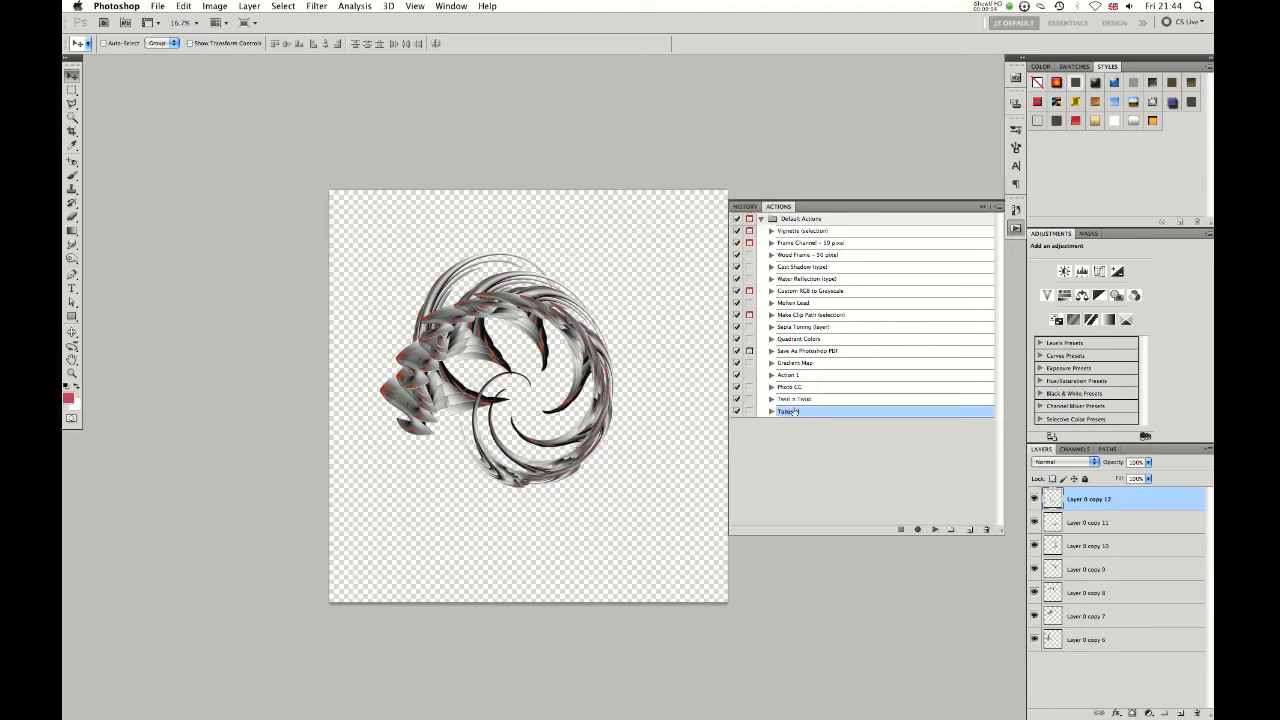
{"action": "left_click_drag", "start_coordinate": [502, 333], "coordinate": [478, 324]}
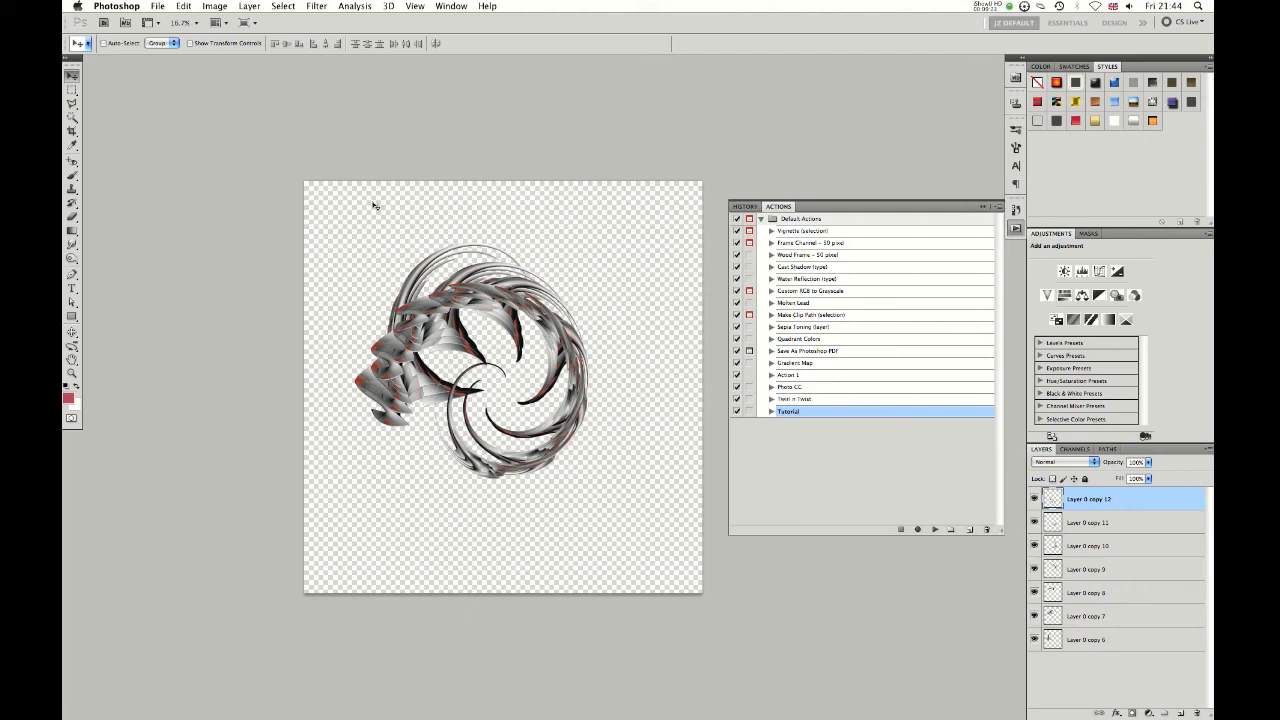
{"action": "left_click_drag", "start_coordinate": [524, 249], "coordinate": [420, 194]}
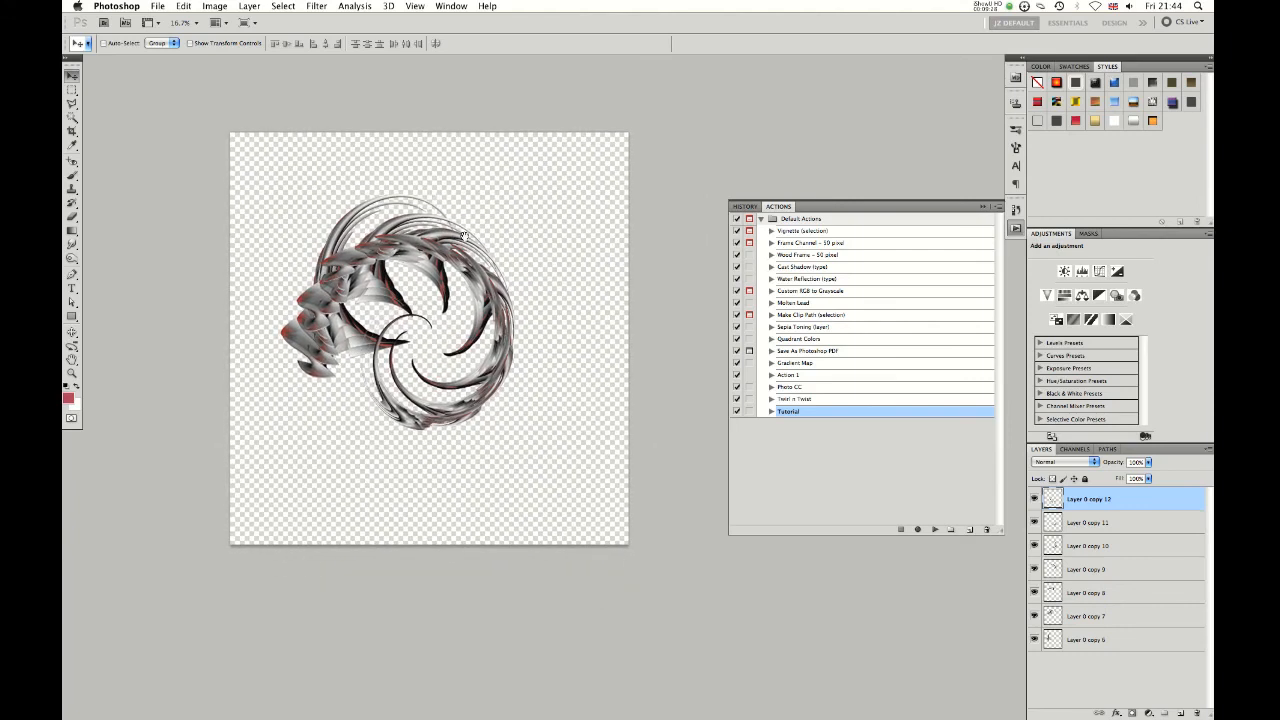
{"action": "left_click_drag", "start_coordinate": [517, 237], "coordinate": [532, 271]}
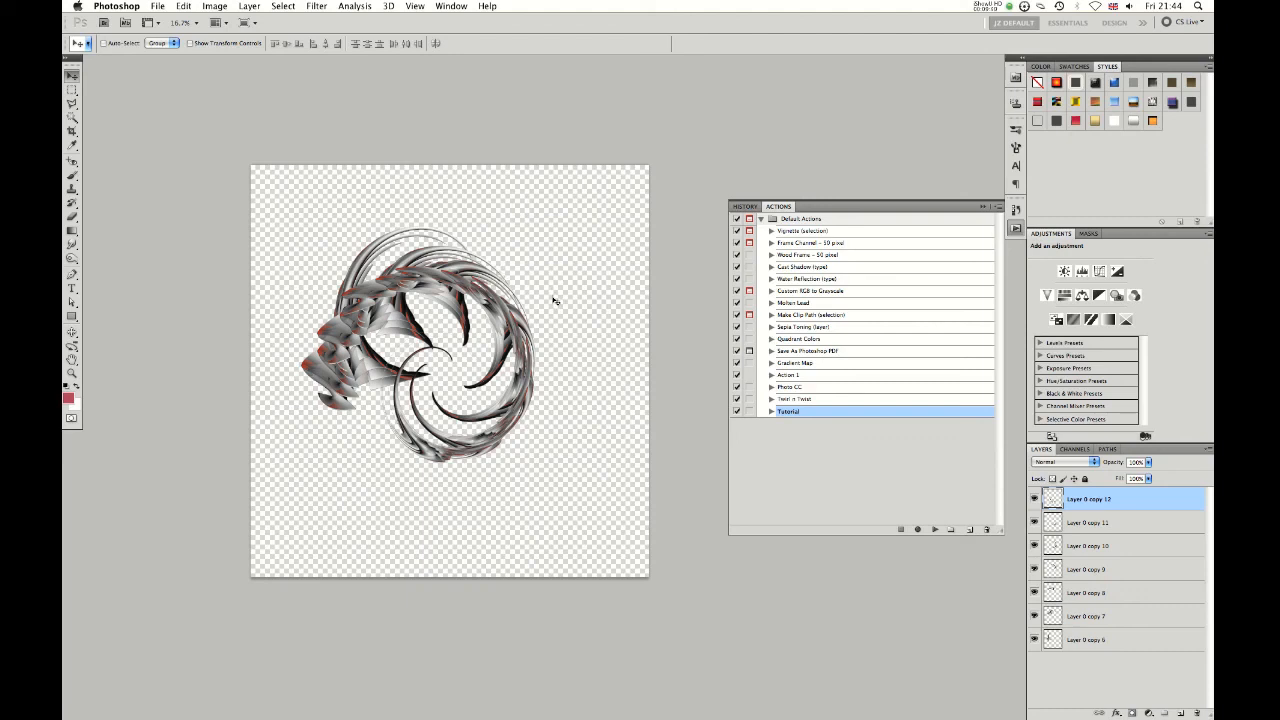
{"action": "left_click", "coordinate": [988, 6]}
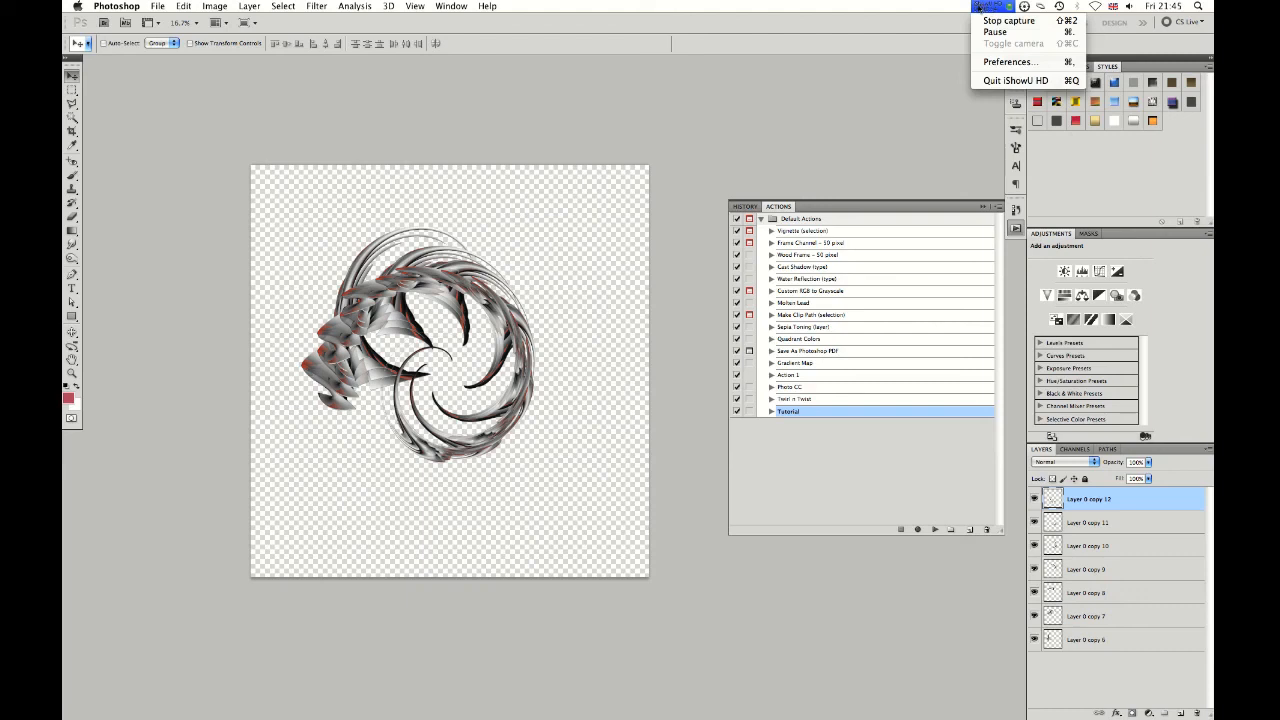